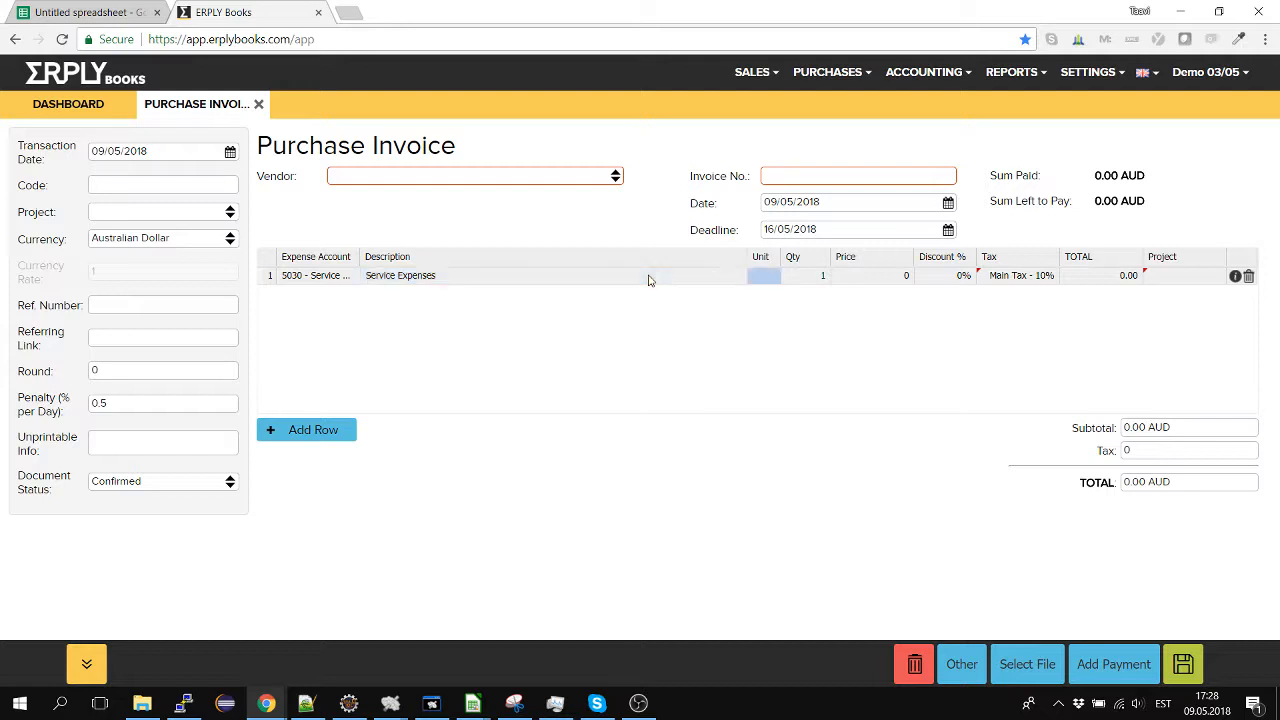
Set the Service Expenses row's quantity to 4.76 and its price to about 75.44 AUD
type("4.76")
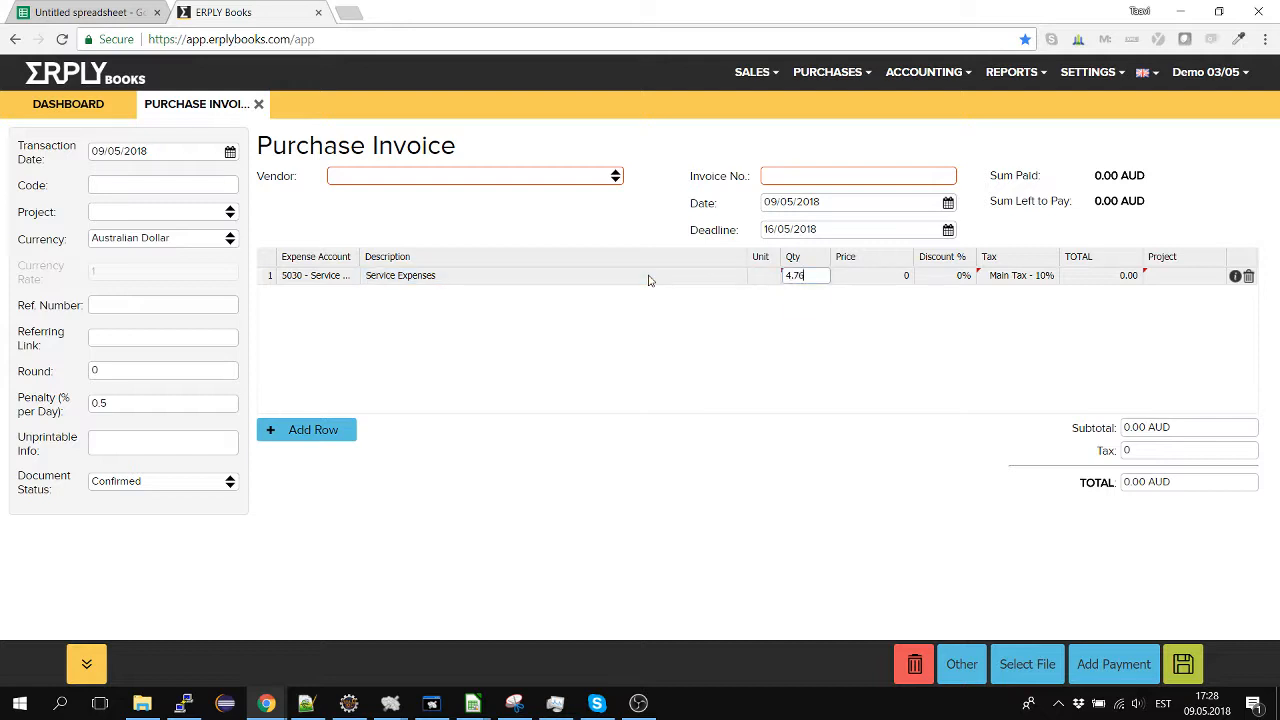
key("Tab")
type("075")
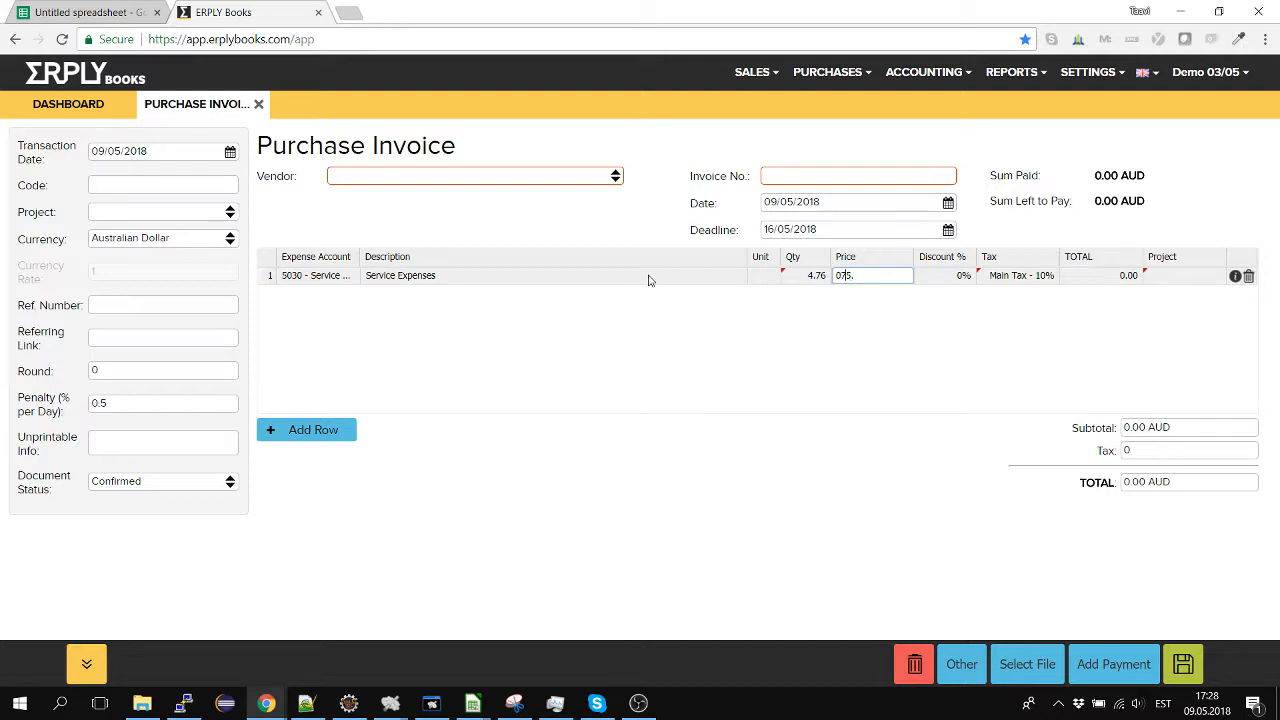
key("BackSpace")
type(".4387387")
key("BackSpace")
key("BackSpace")
key("Return")
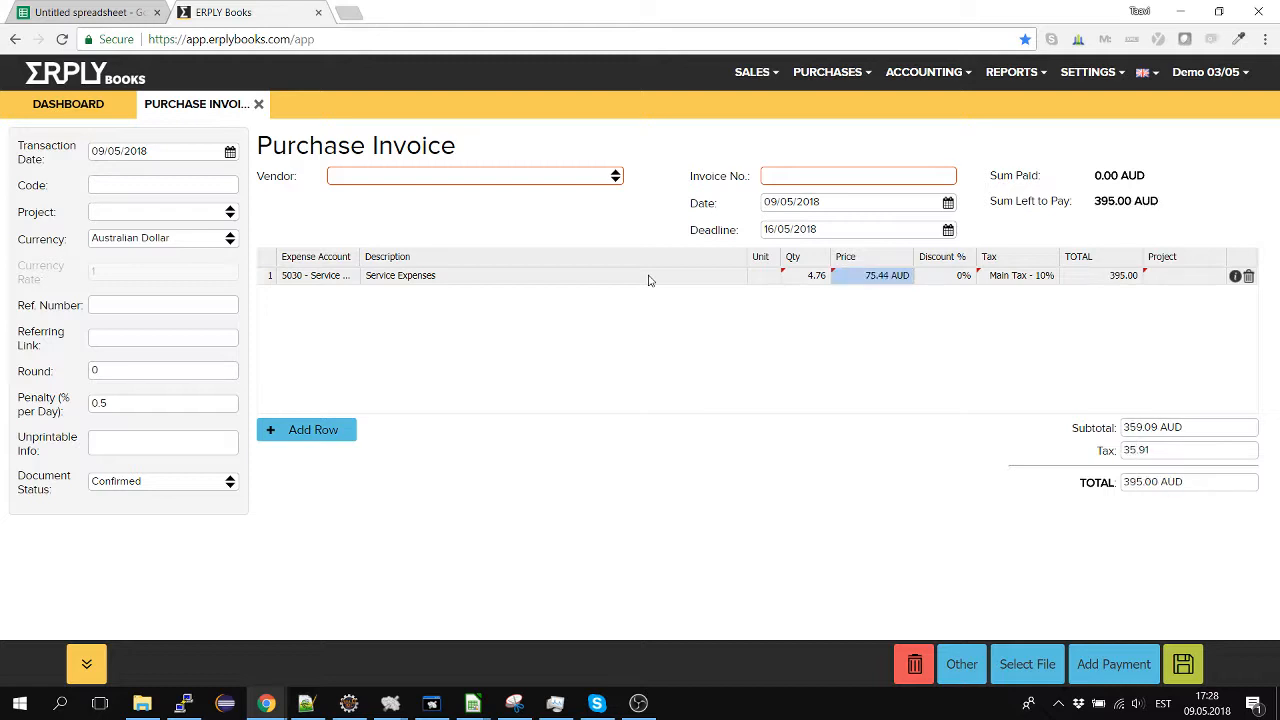
key("Return")
key("Return")
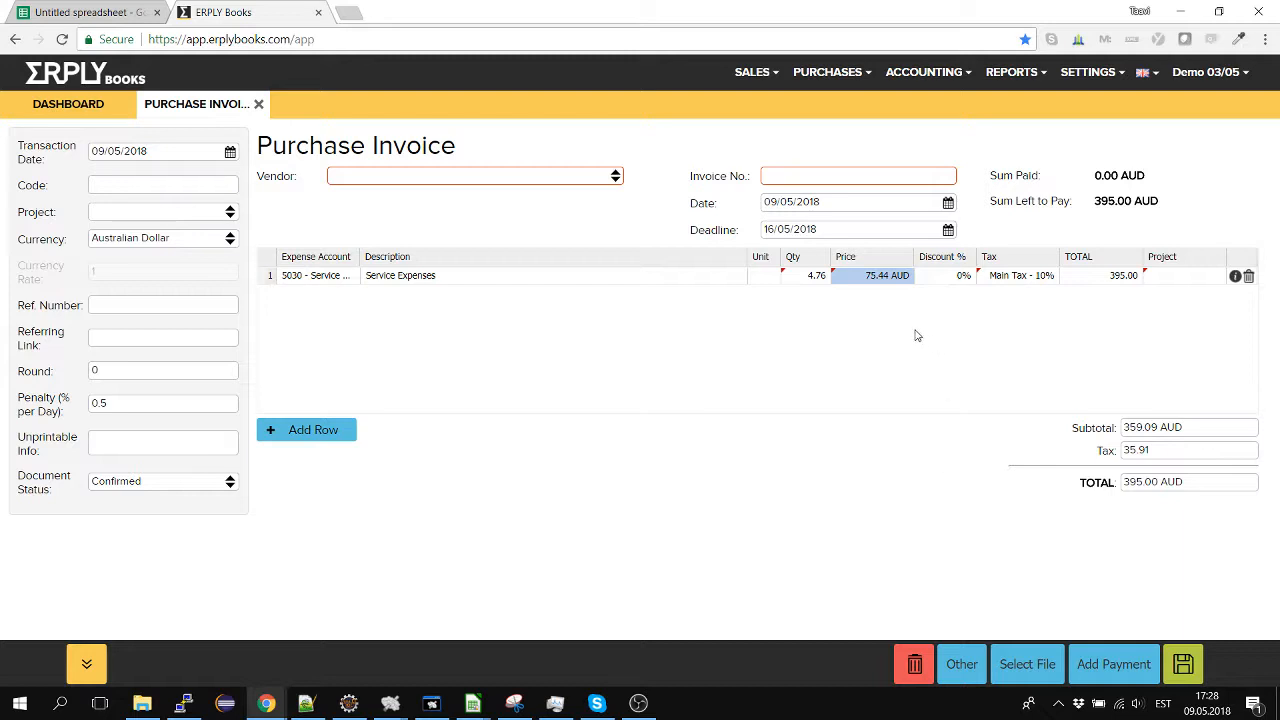
Check the Digits After Rounding setting in the configuration and return to the purchase invoice
left_click(1092, 74)
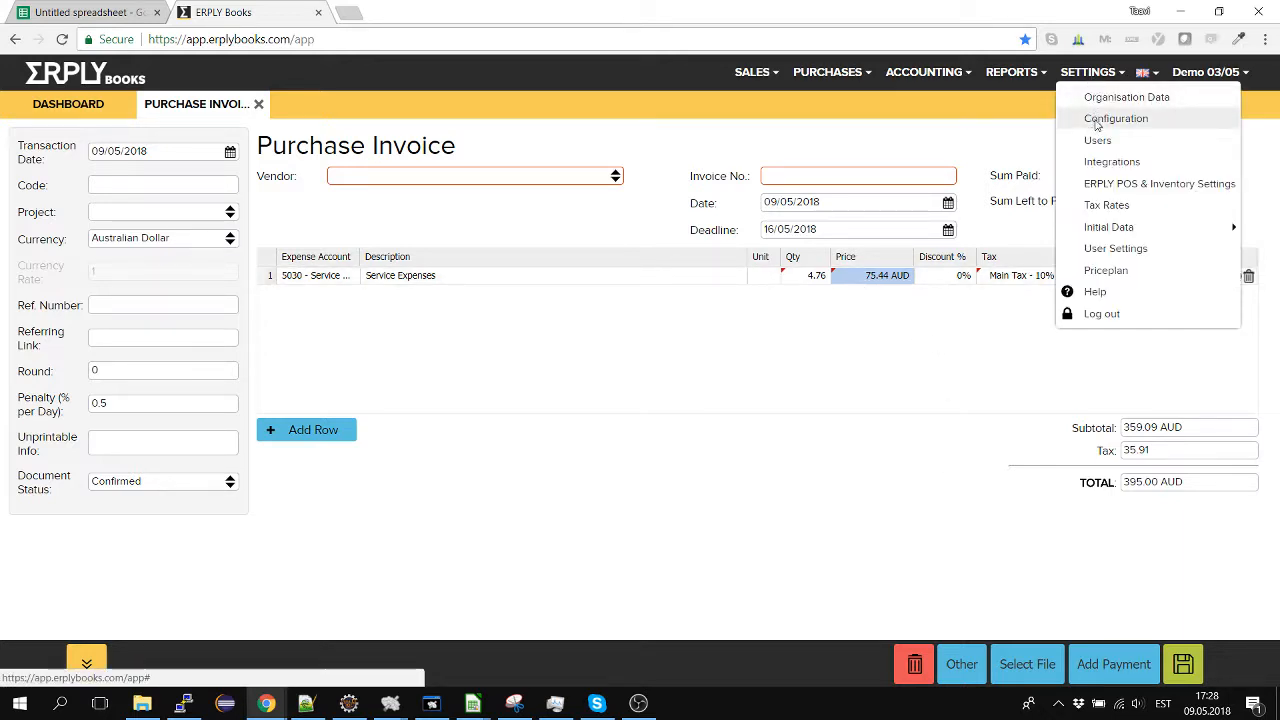
left_click(1116, 119)
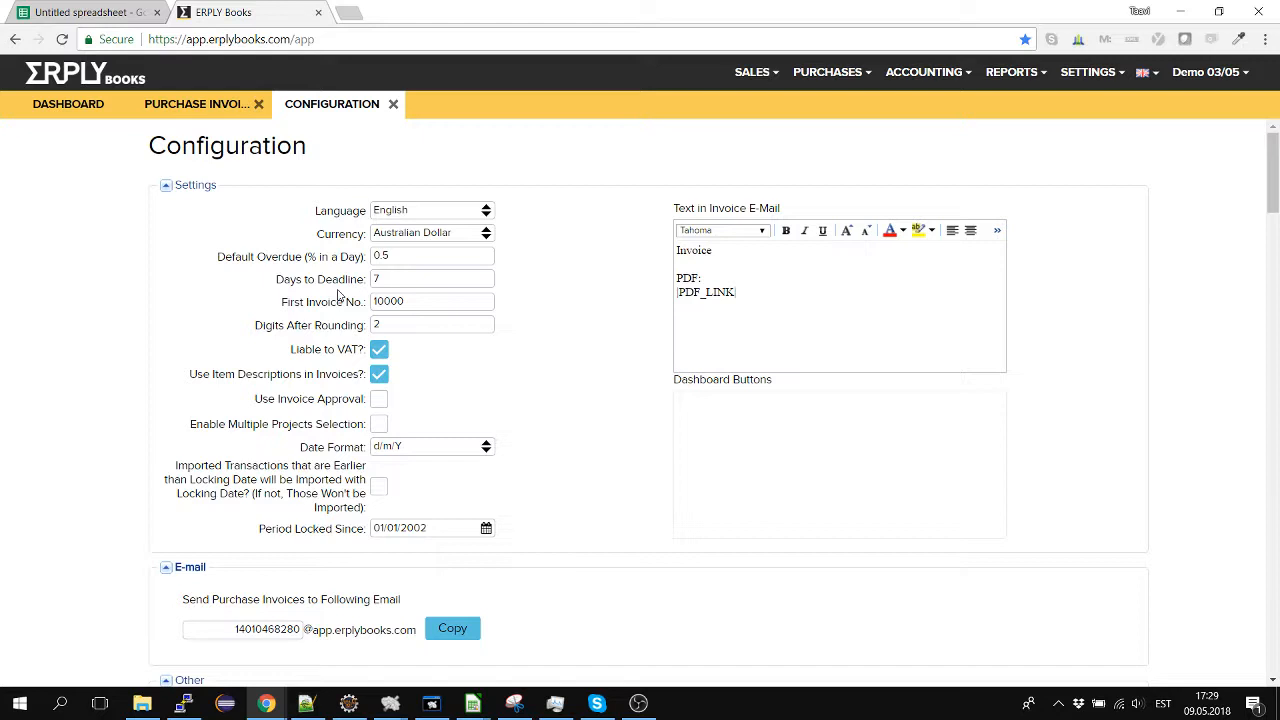
left_click(200, 104)
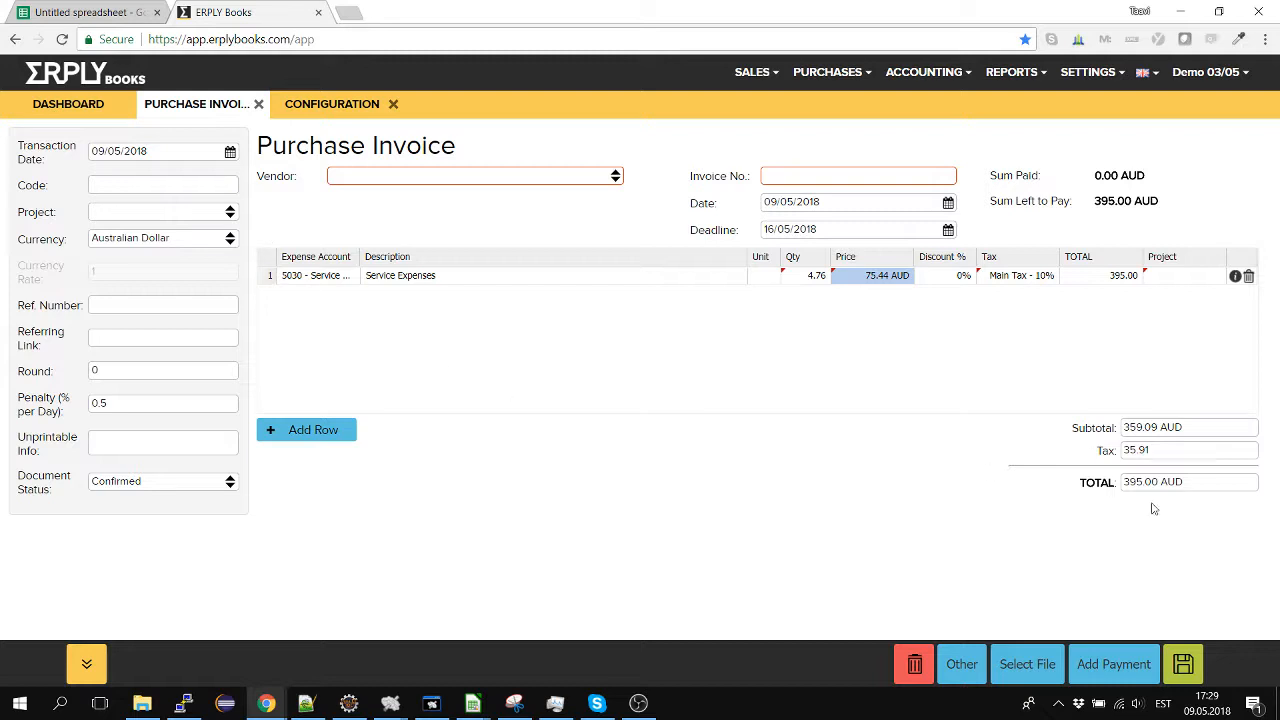
Correct the purchase invoice's tax amount to 35.9
left_click(1173, 450)
key("BackSpace")
left_click(800, 536)
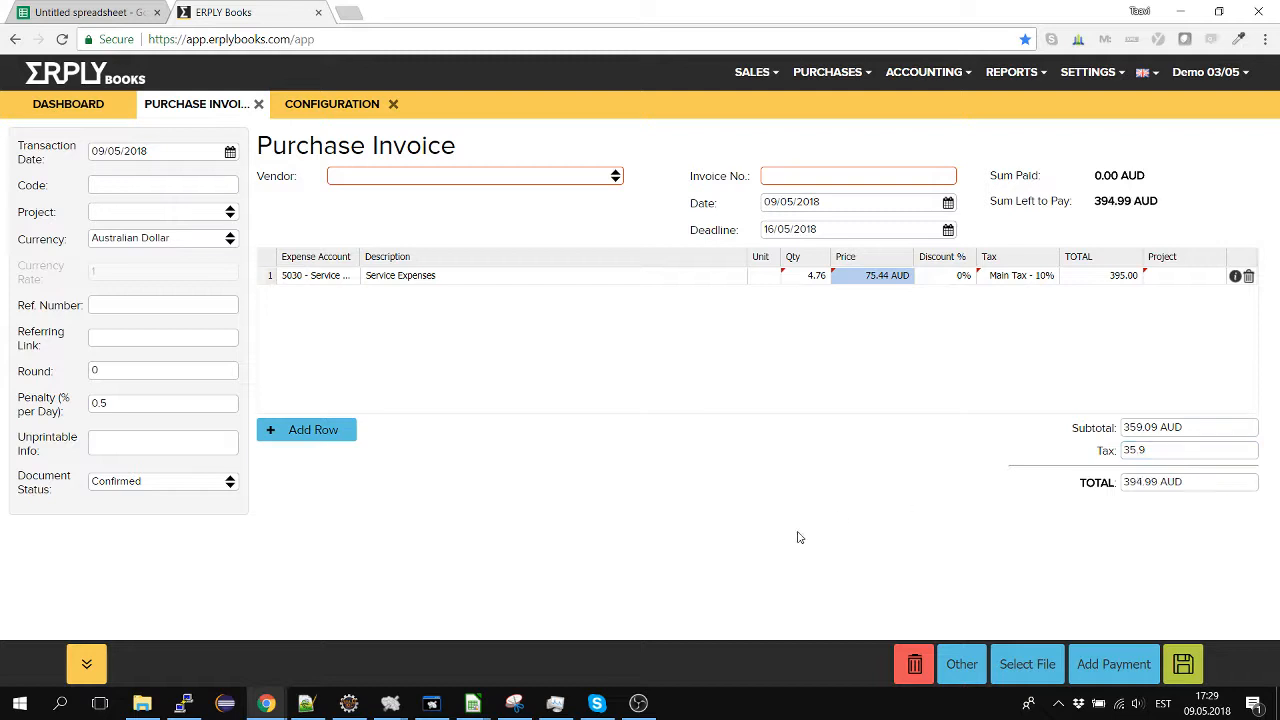
Try a tax correction larger than 1.00 on the invoice, and set the tax amount back to 35.9
left_click(1171, 450)
key("Left")
key("Left")
key("BackSpace")
type("2")
left_click(813, 543)
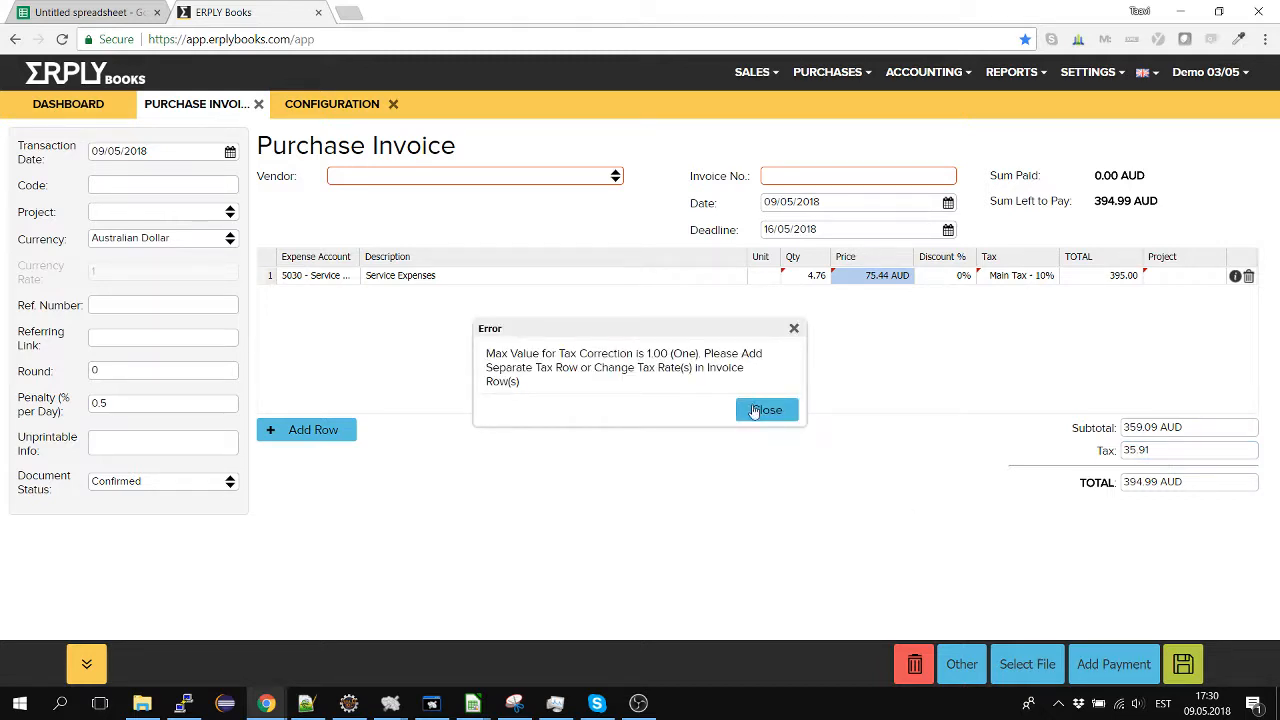
left_click(755, 405)
left_click(1158, 450)
key("BackSpace")
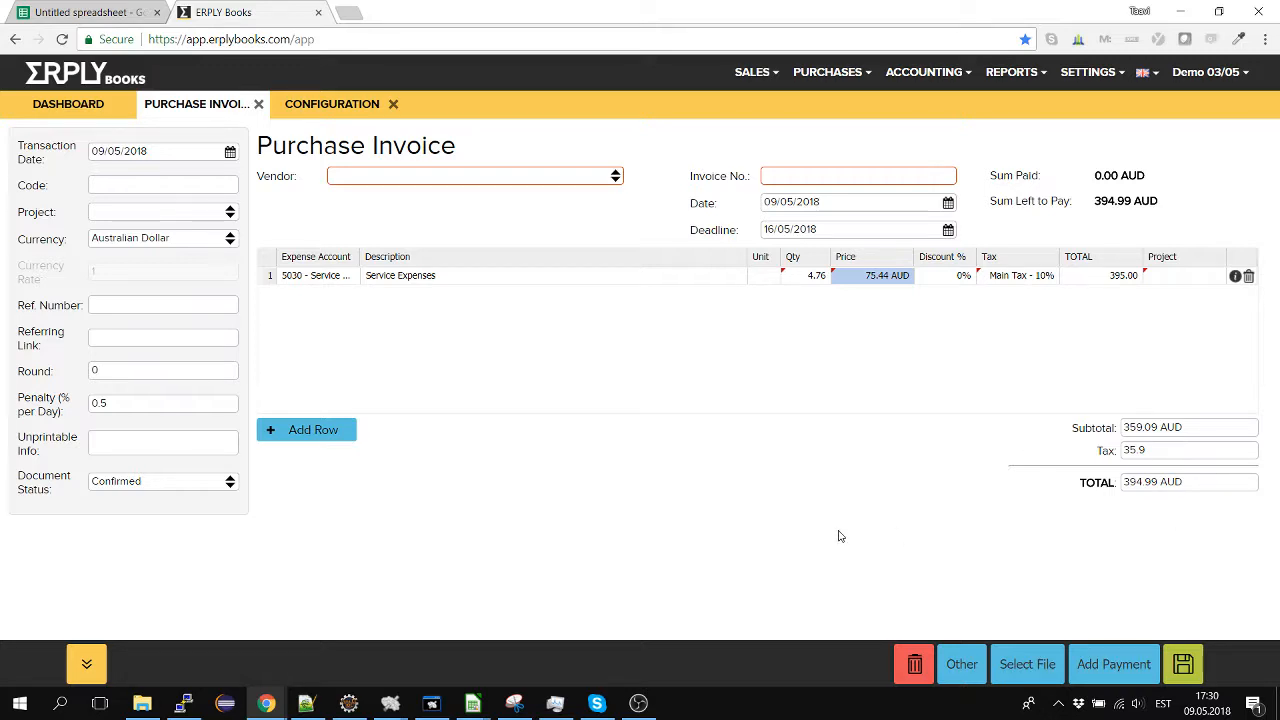
Set the invoice's Round value to 0.01
left_click(117, 370)
type(".01")
left_click(665, 494)
left_click(473, 174)
key("Down")
key("Tab")
type("94383")
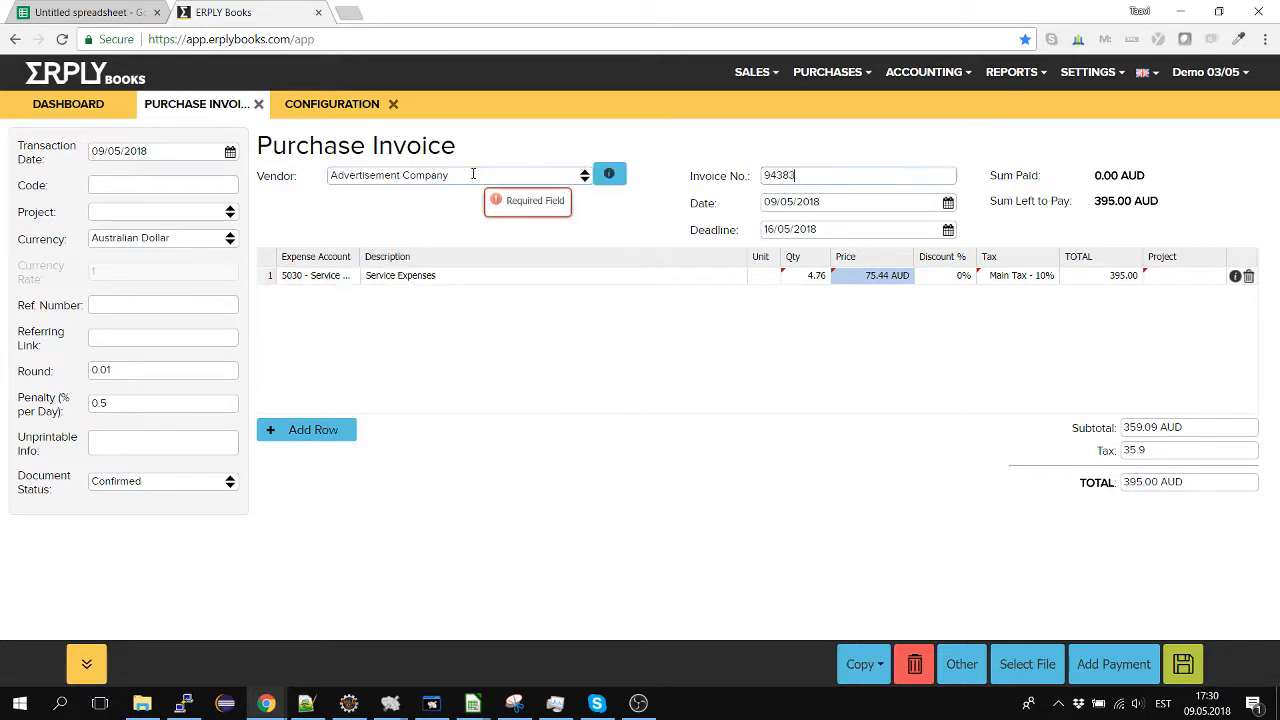
type("49843")
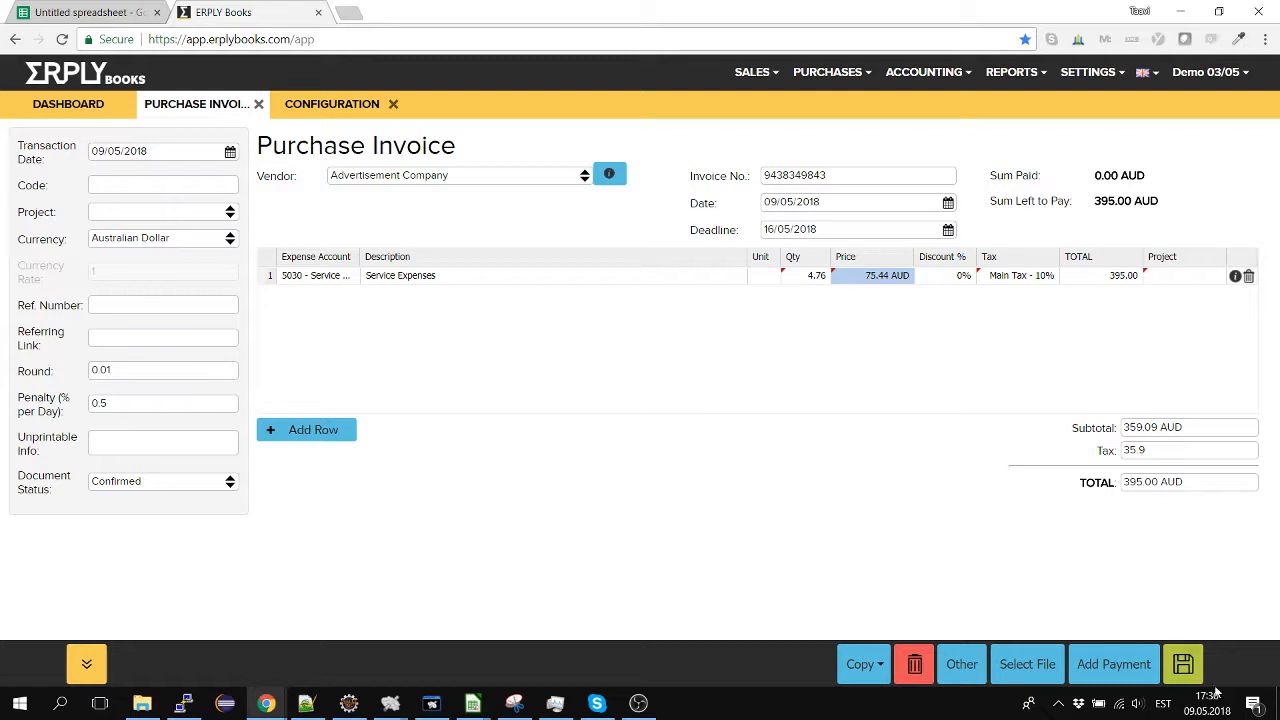
left_click(1183, 664)
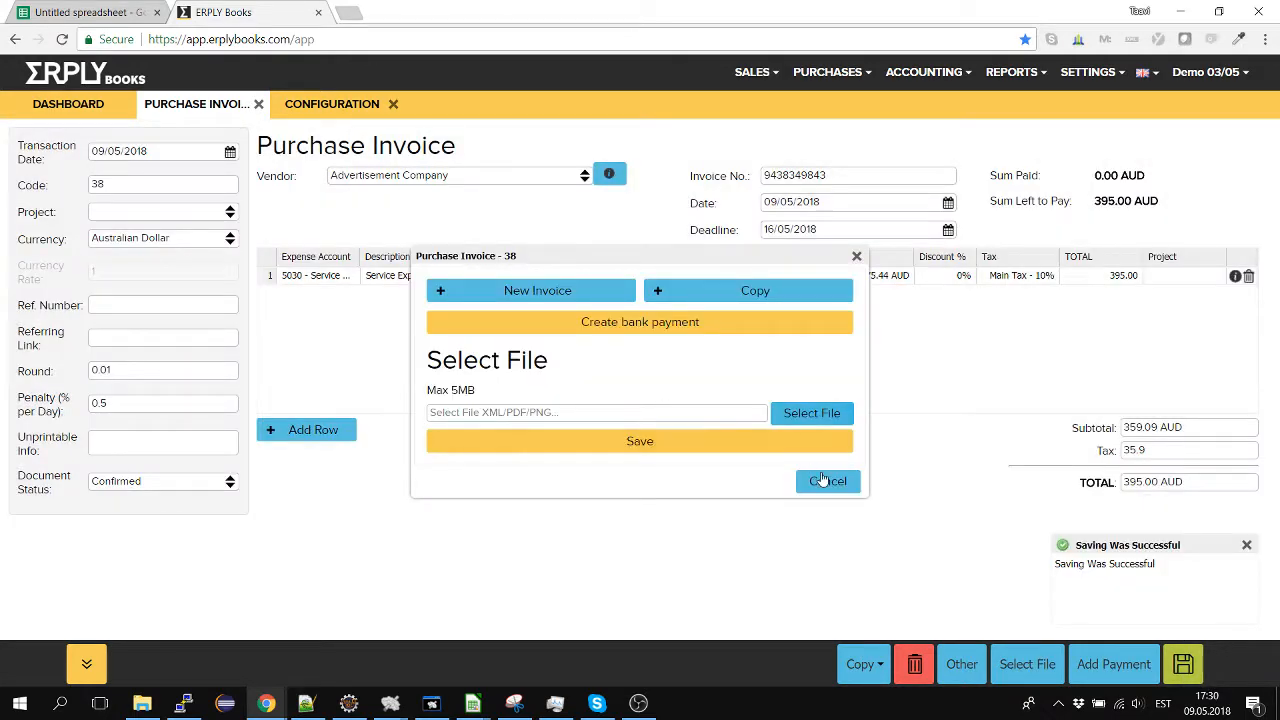
left_click(822, 481)
Open the saved invoice's transactions and examine the purchase, VAT total rounding and expenses from rounding entries against the invoice
left_click(961, 664)
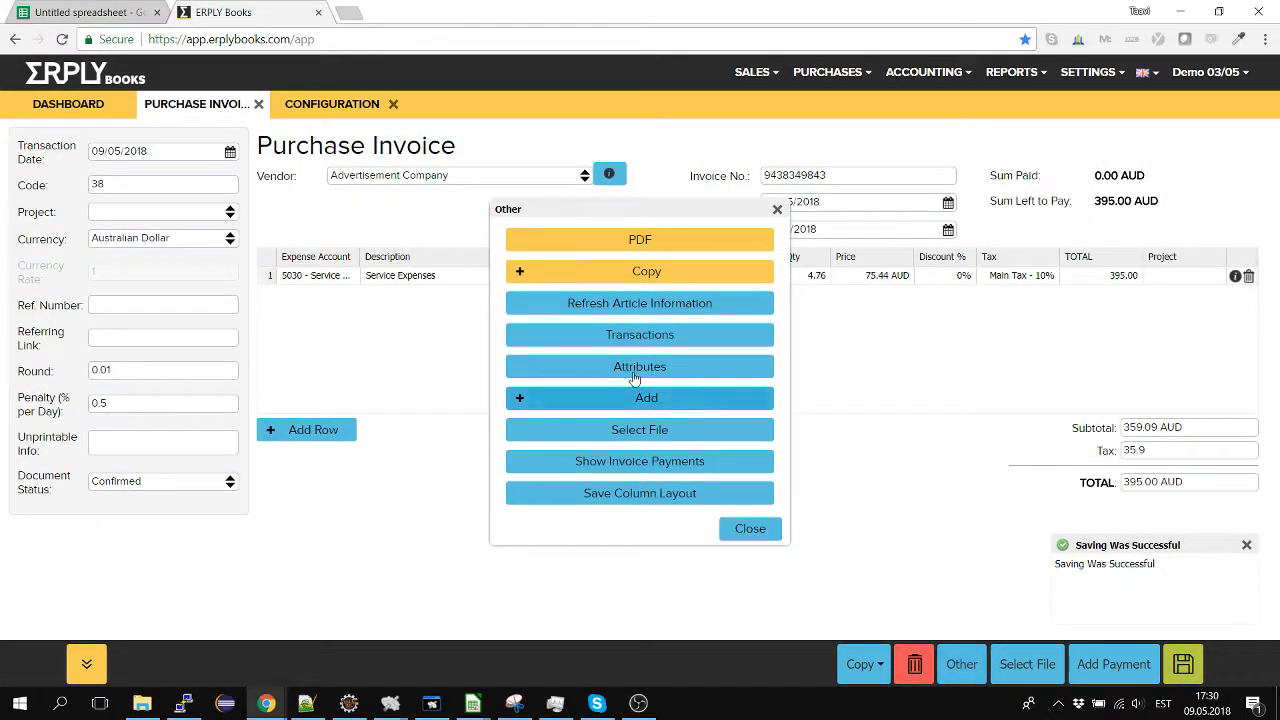
left_click(587, 346)
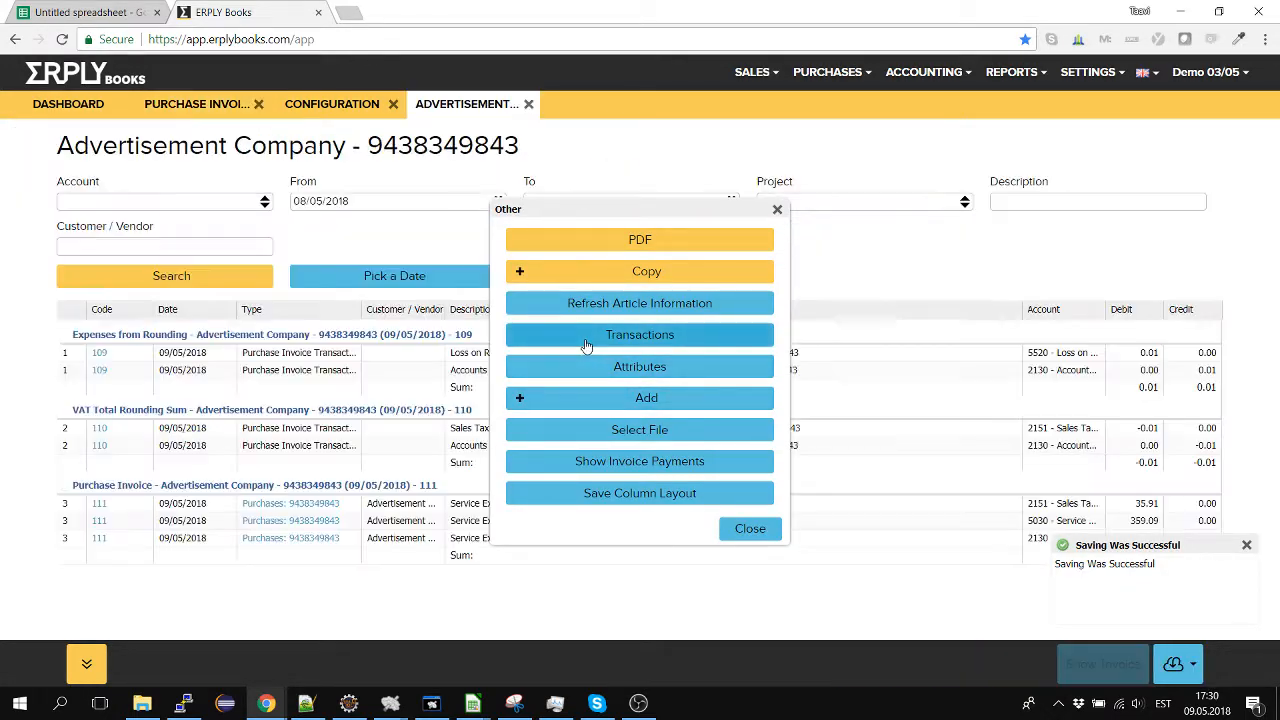
left_click(749, 529)
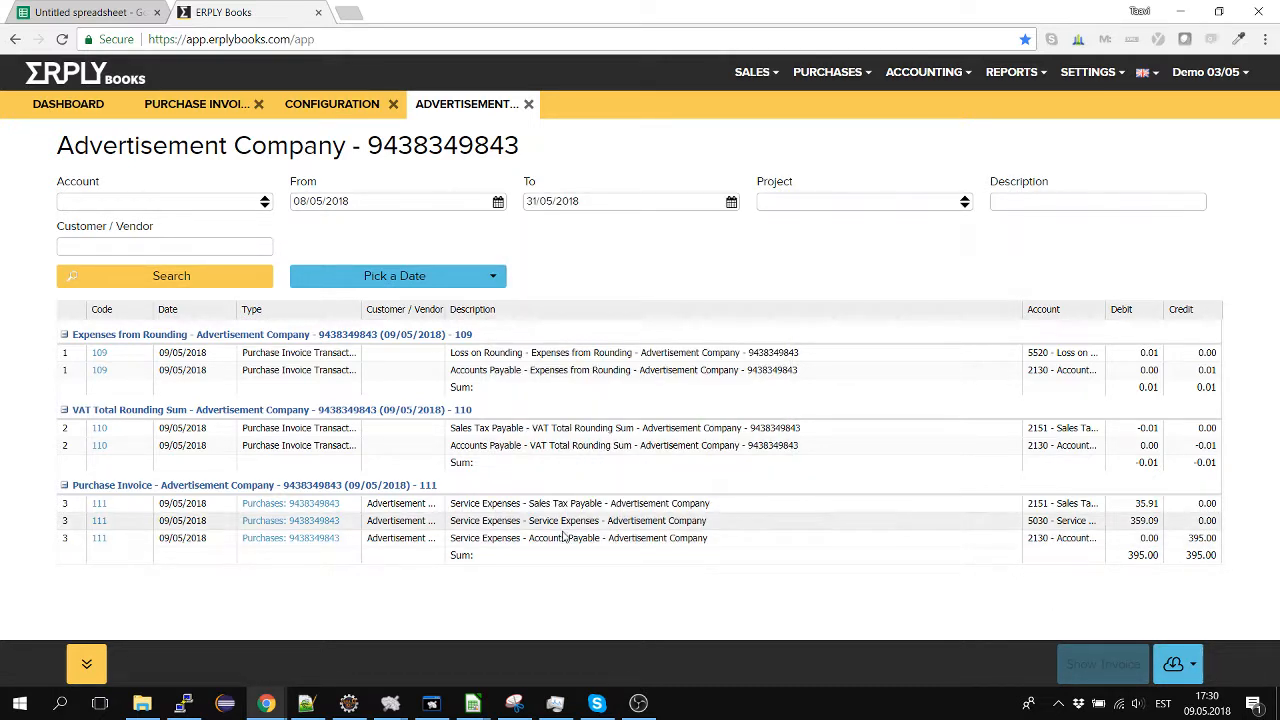
left_click(665, 524)
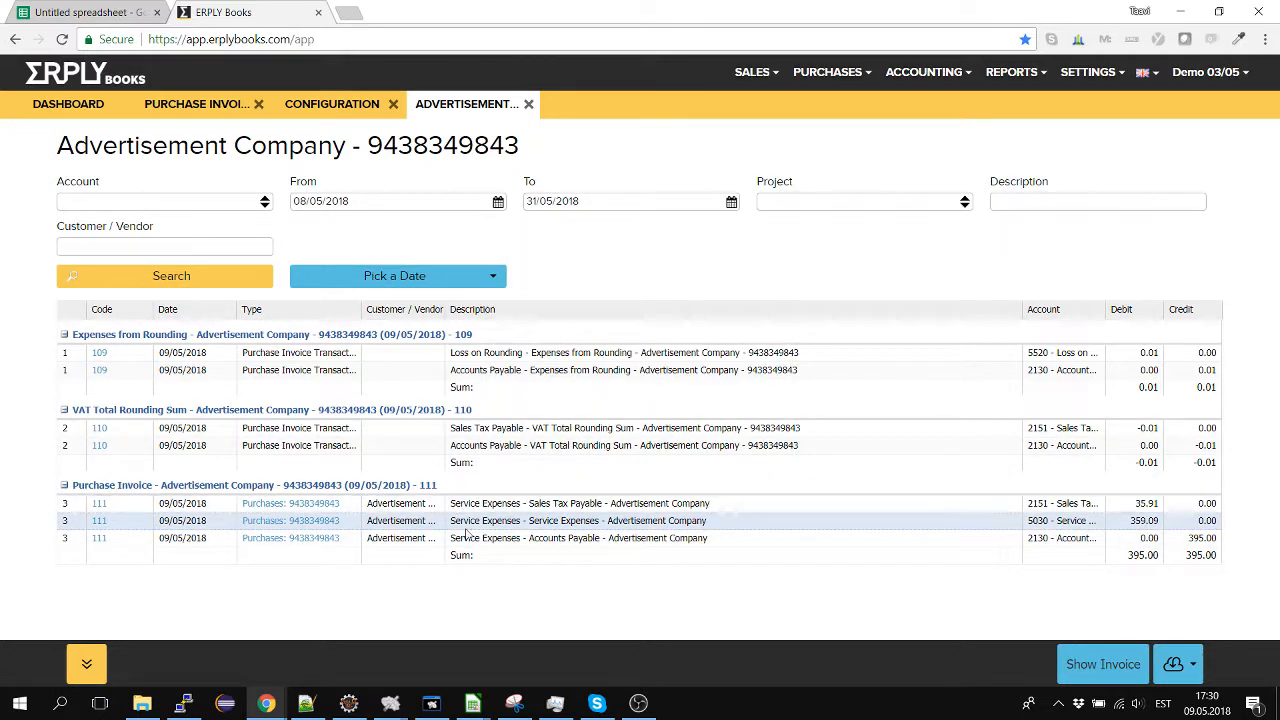
left_click(476, 447)
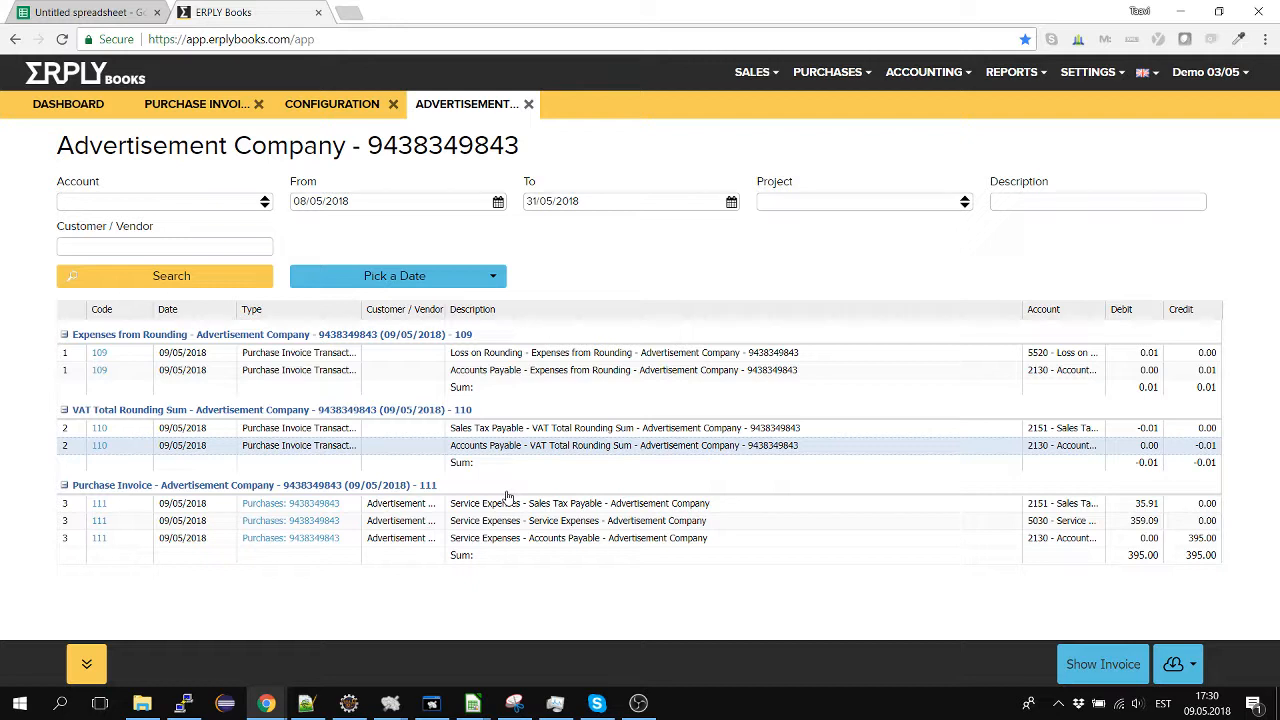
left_click(506, 370)
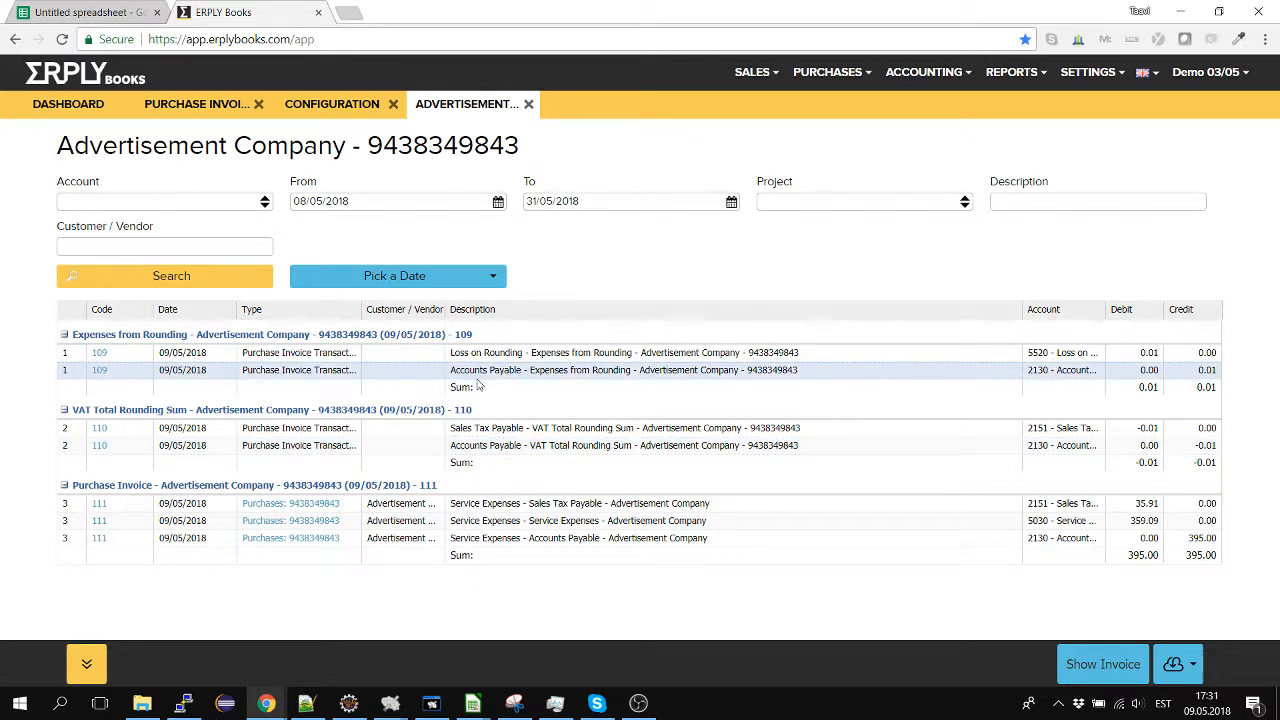
left_click(196, 104)
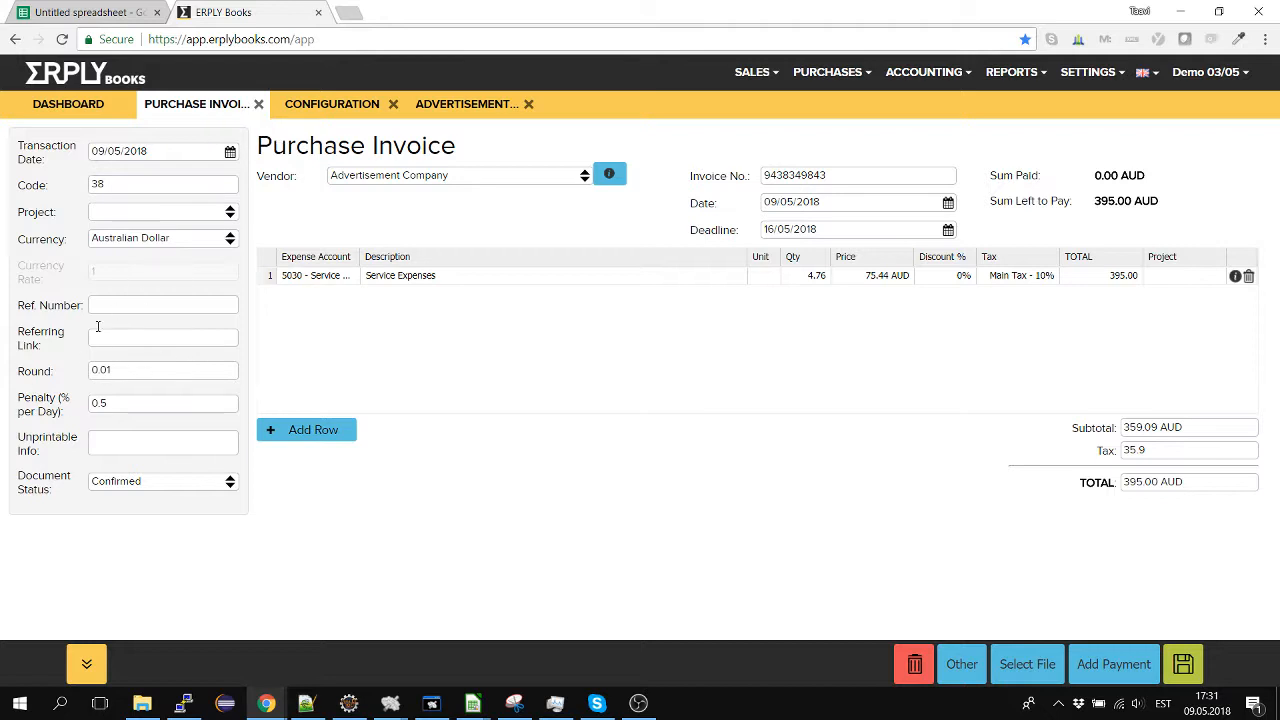
left_click(468, 108)
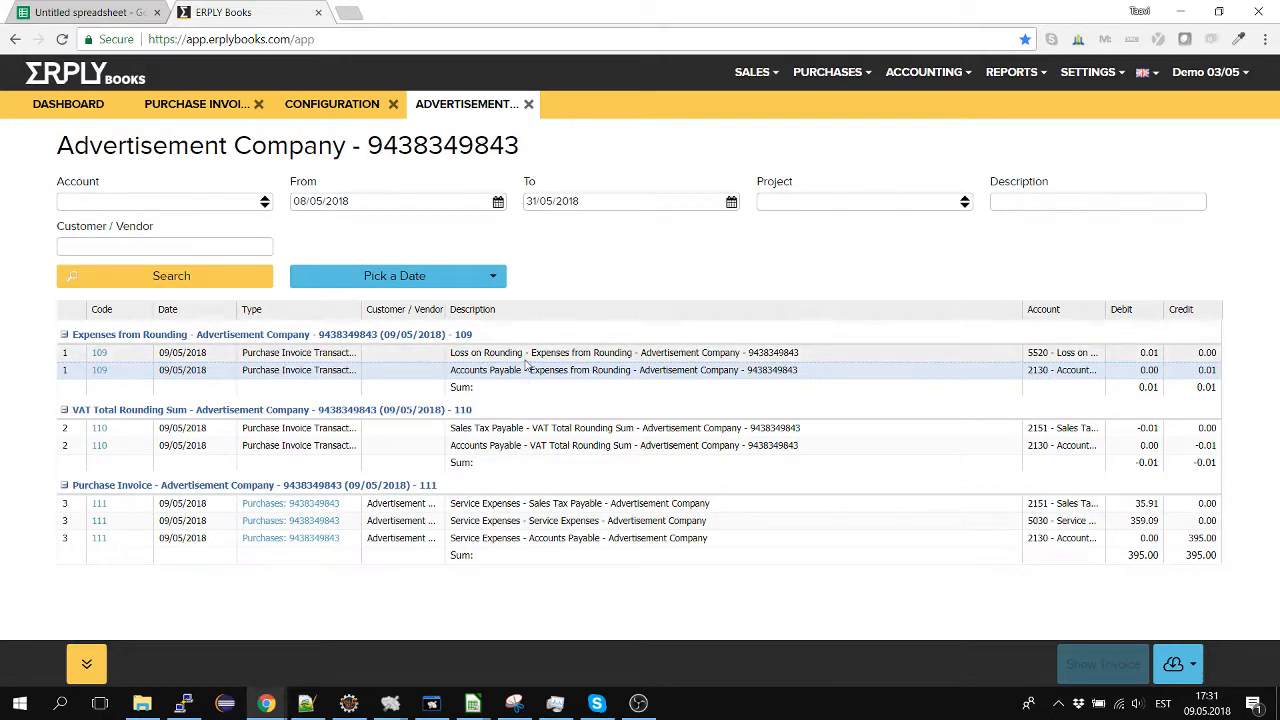
Open the System Accounts list from the initial data and search it for "rounding"
left_click(1094, 72)
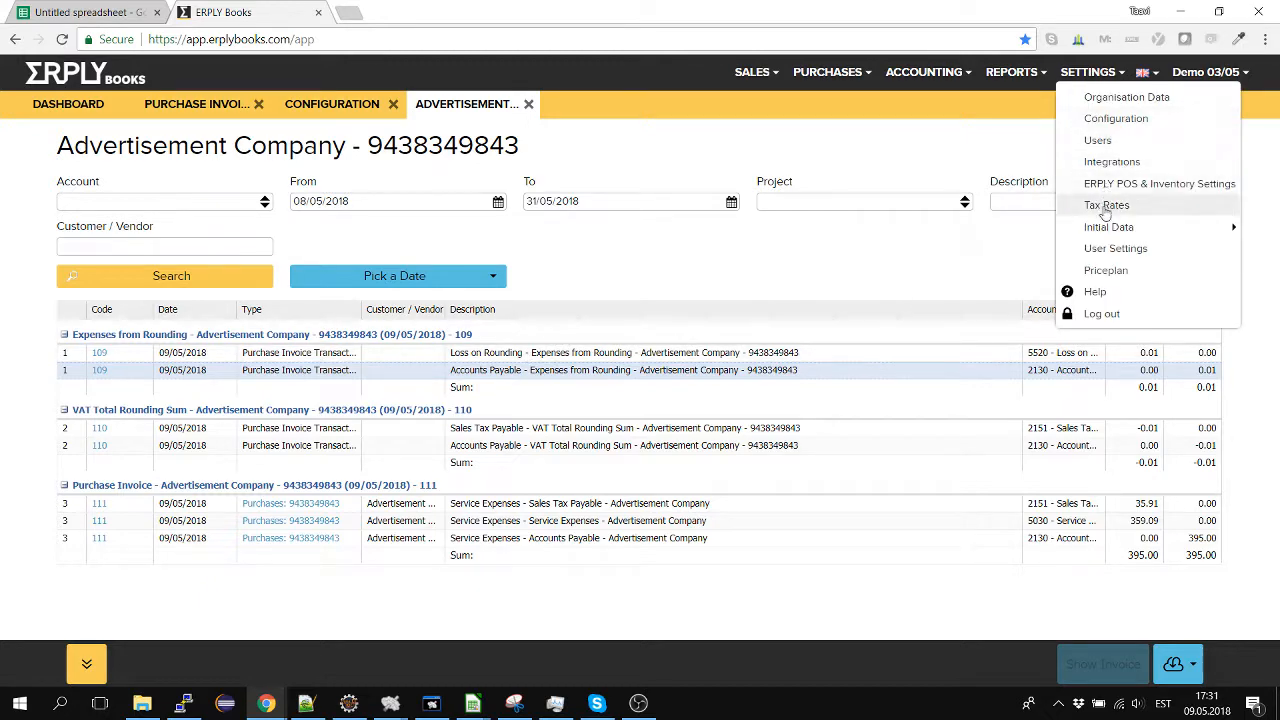
mouse_move(1075, 227)
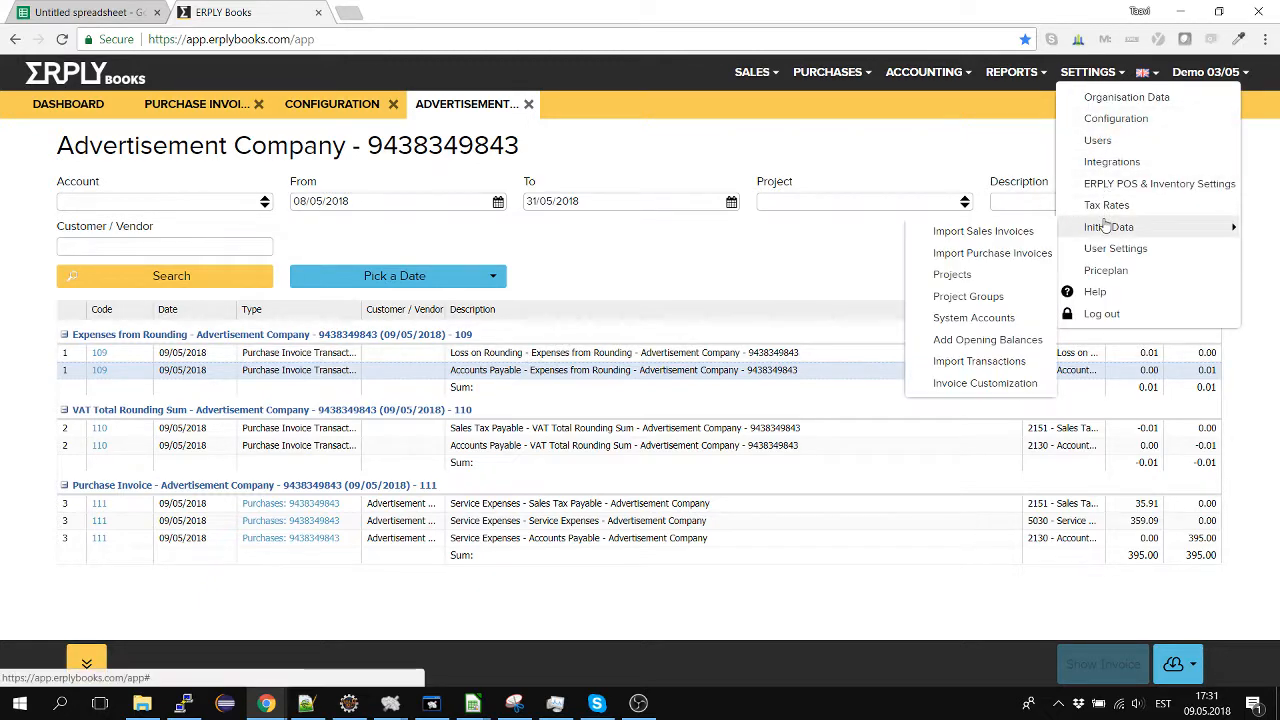
left_click(968, 318)
scroll(322, 405, "down", 3)
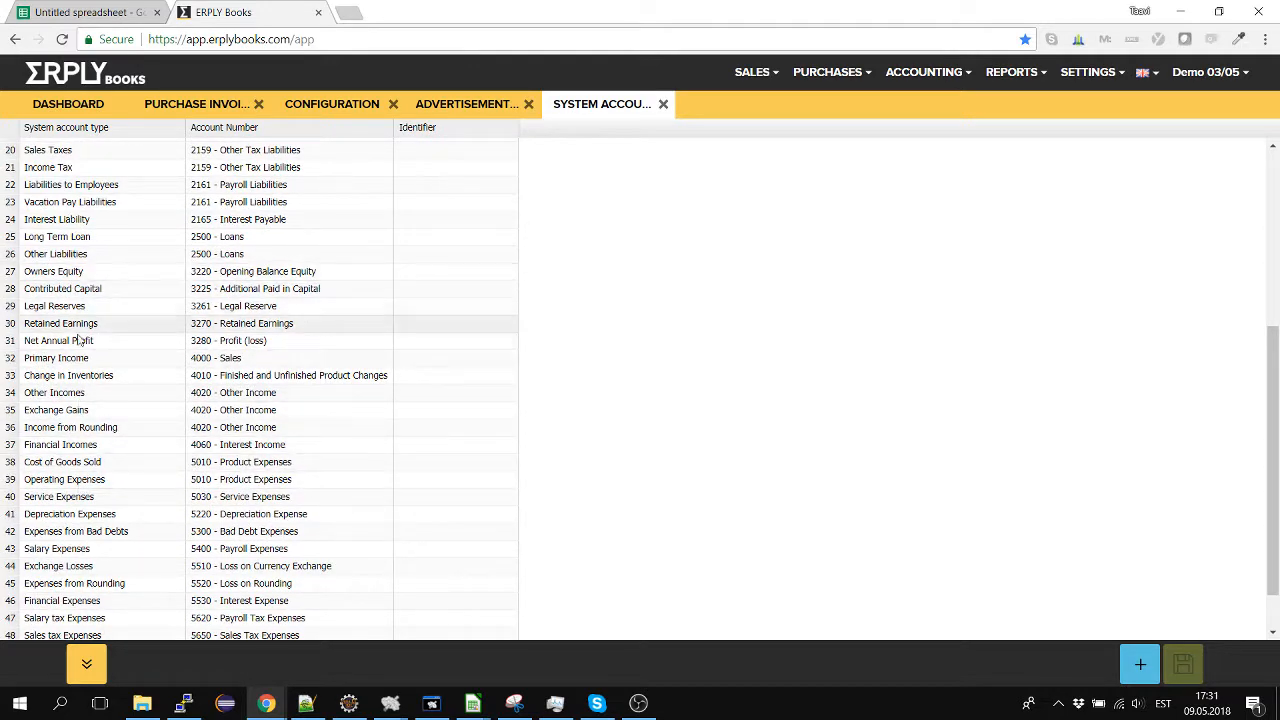
left_click(73, 446)
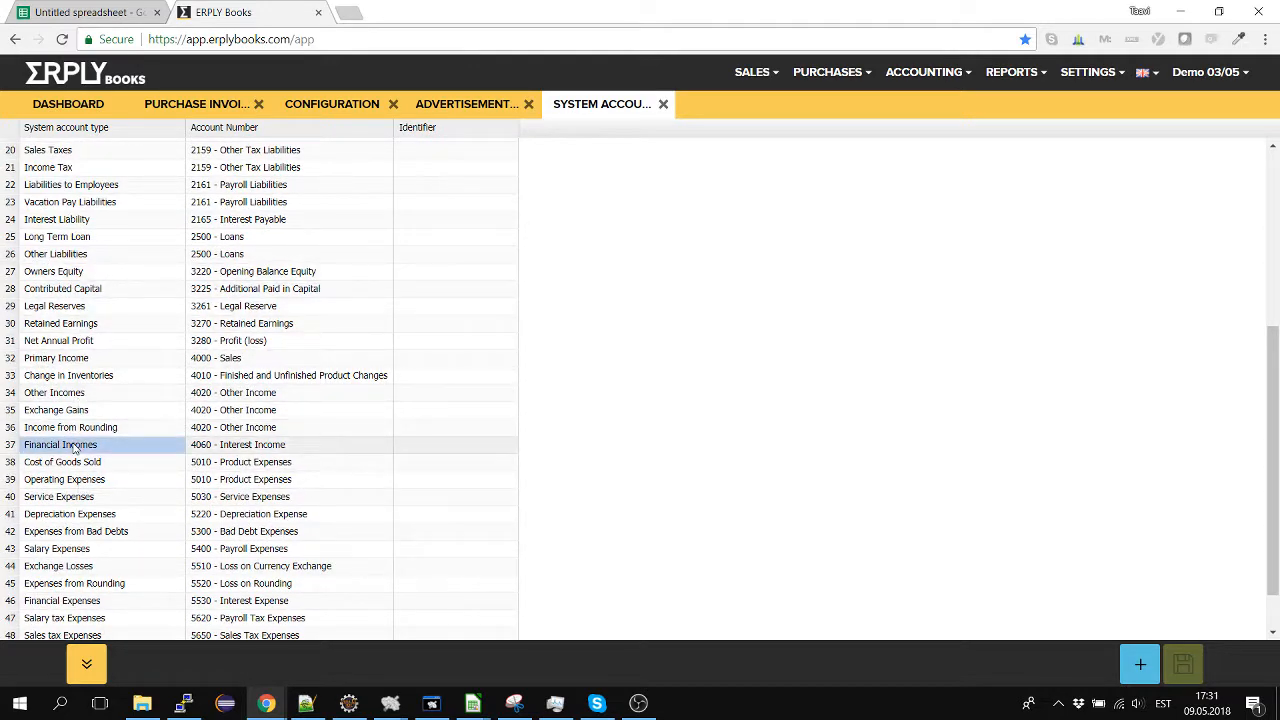
left_click(70, 338)
key("ctrl+f")
type("rounding")
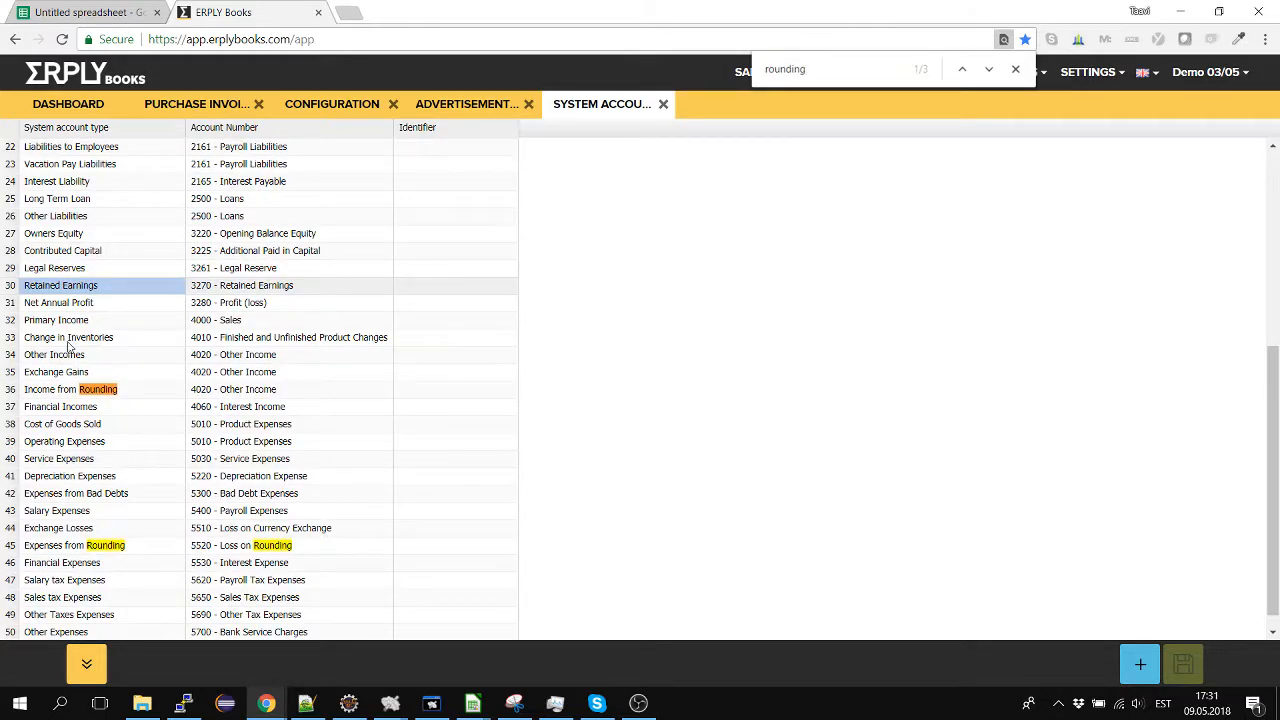
Compare the accounts assigned to Income from Rounding and Expenses from Rounding
left_click(77, 378)
left_click(78, 389)
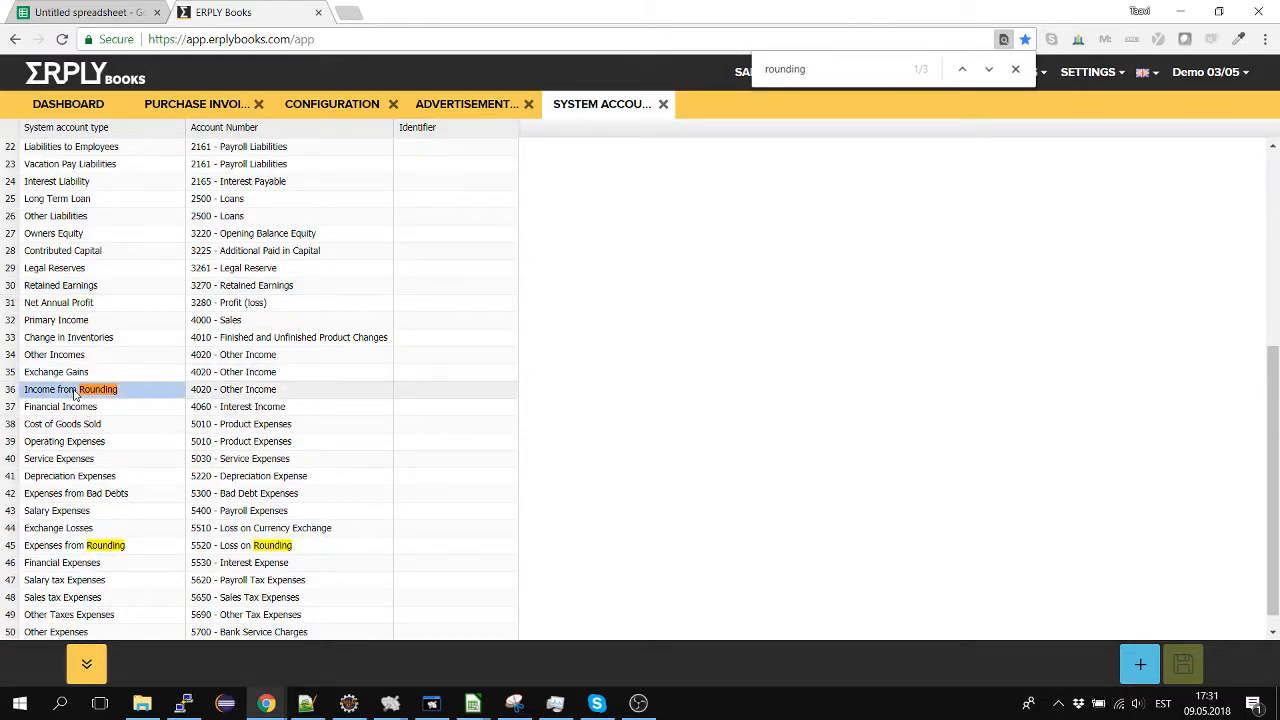
left_click(96, 545)
left_click(78, 389)
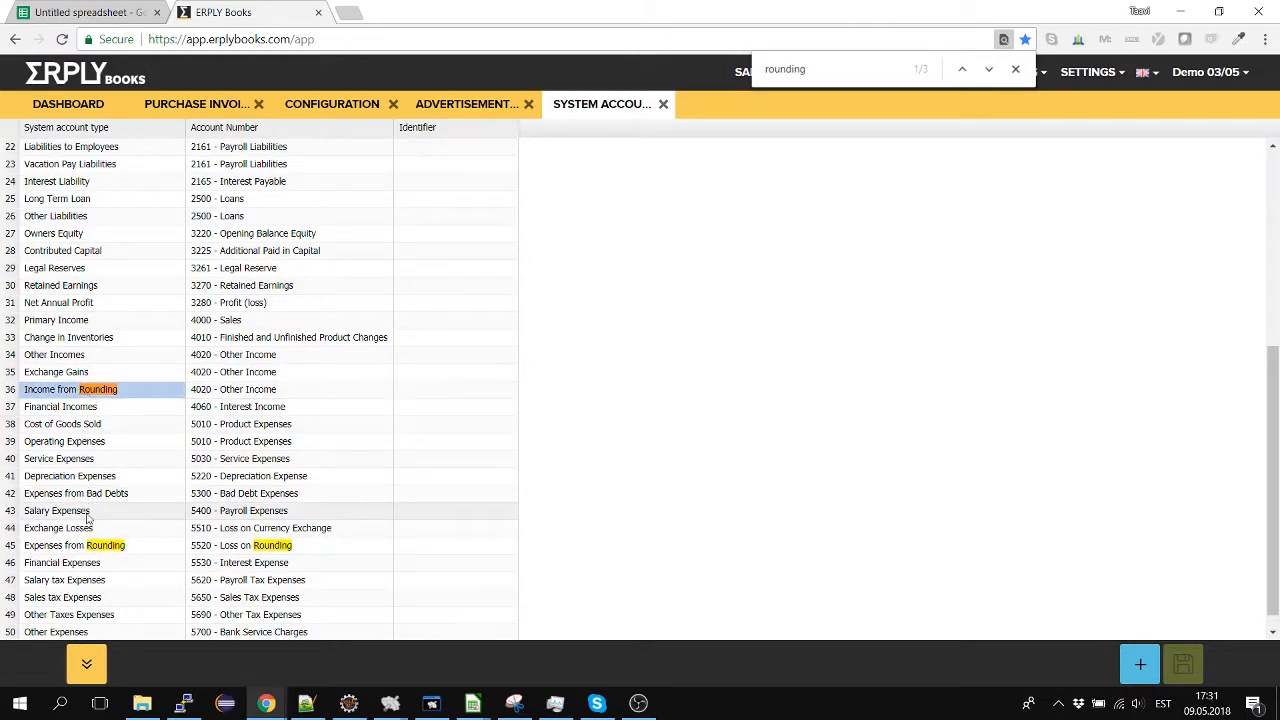
left_click(75, 545)
left_click(72, 390)
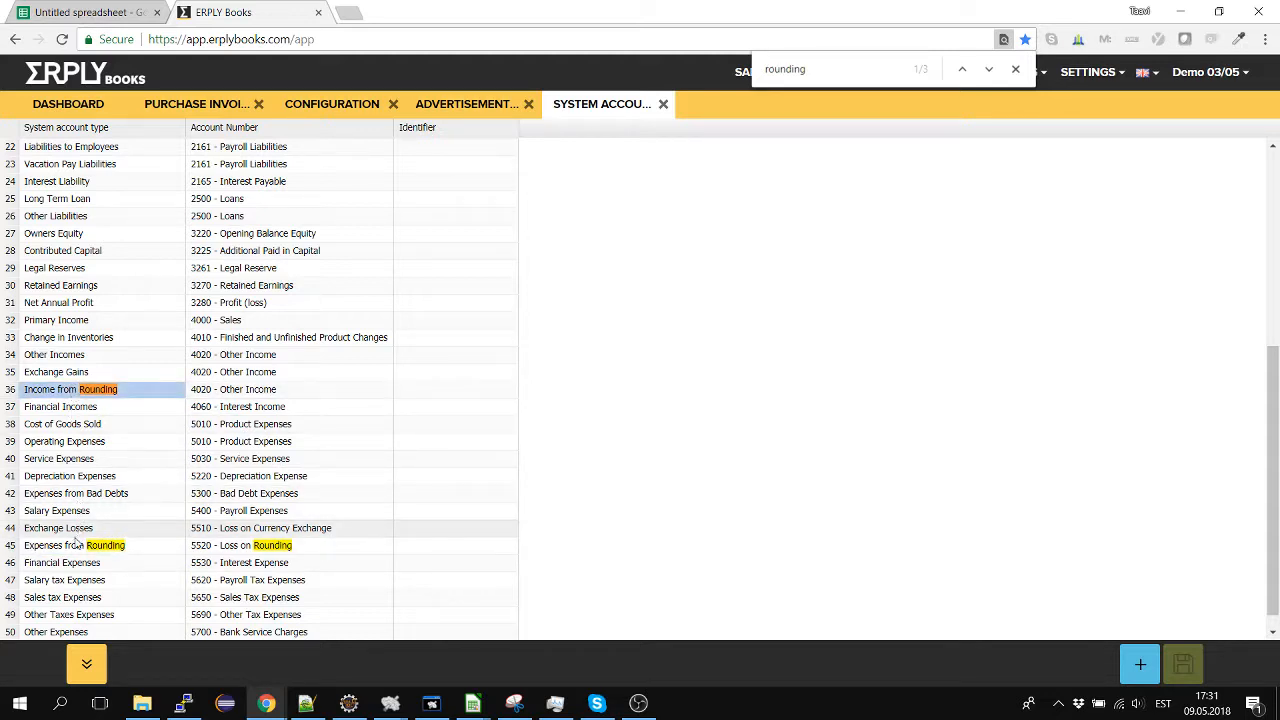
left_click(79, 529)
left_click(79, 545)
left_click(80, 374)
left_click(83, 390)
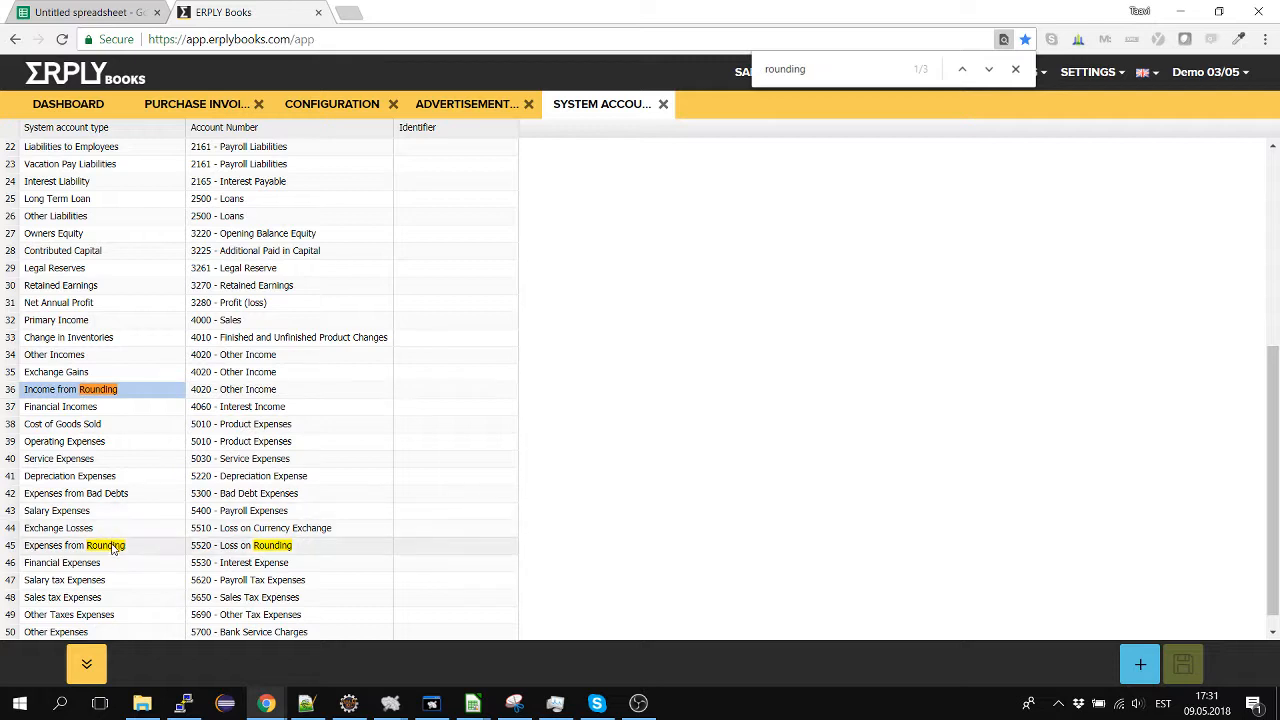
left_click(75, 545)
left_click(82, 390)
left_click(128, 545)
left_click(136, 392)
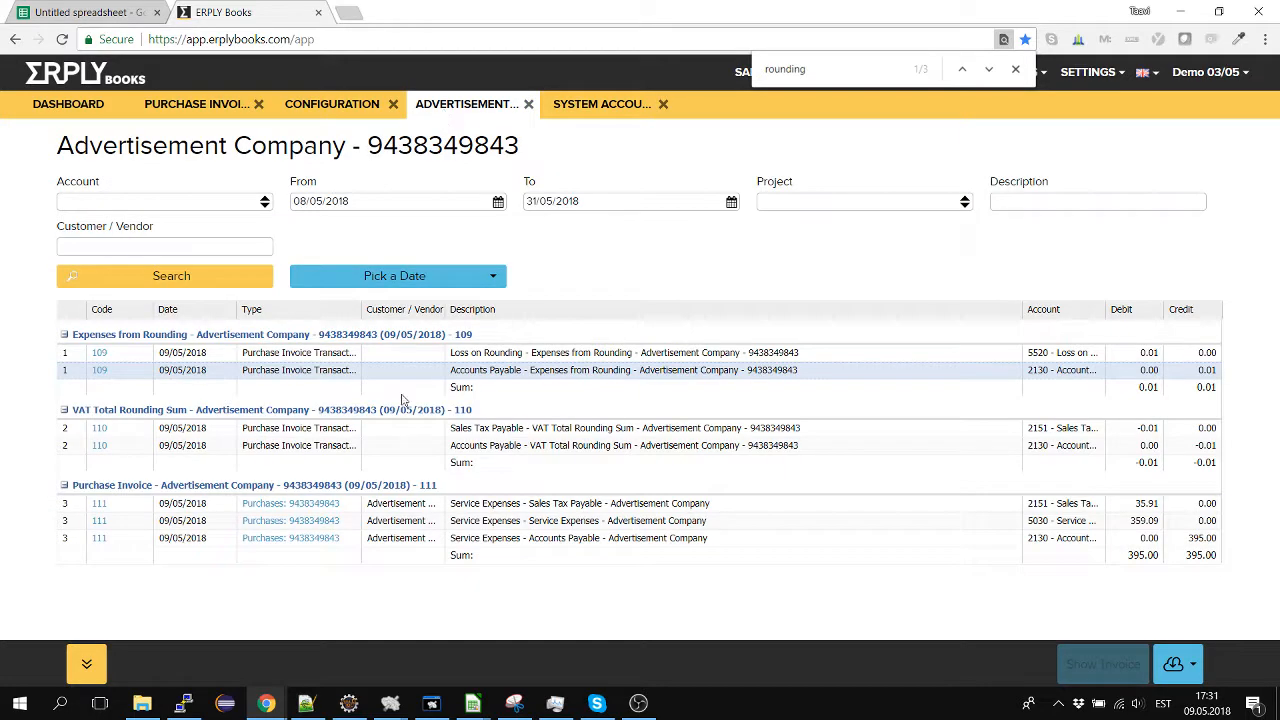
Examine the invoice's VAT Total Rounding Sum entry and look up the VAT Debt account in the system accounts
left_click(195, 430)
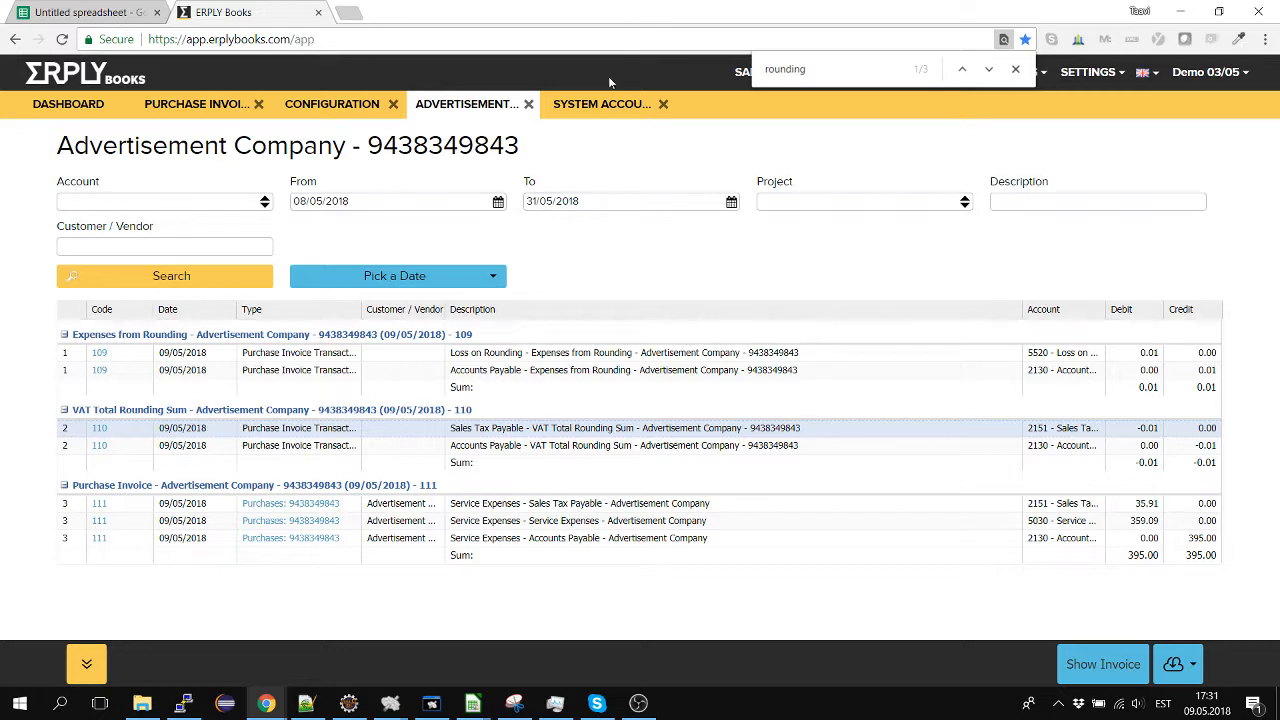
left_click(602, 104)
scroll(235, 362, "up", 1)
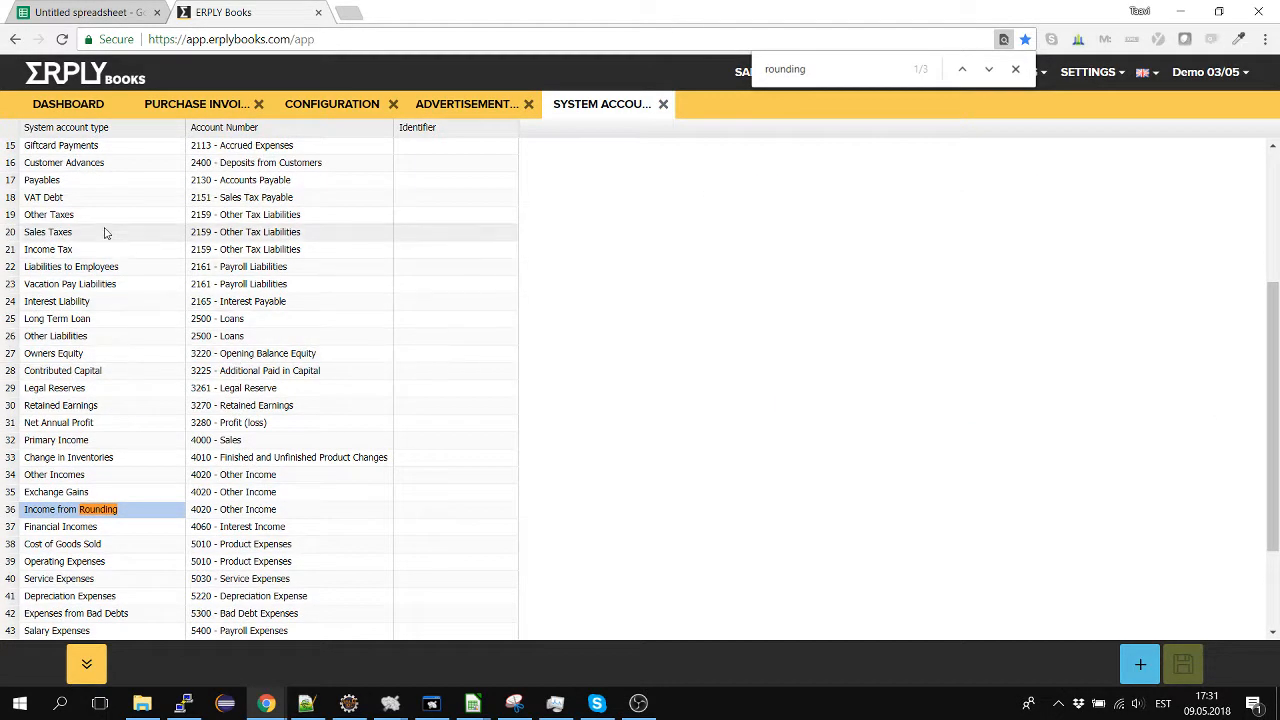
left_click(89, 199)
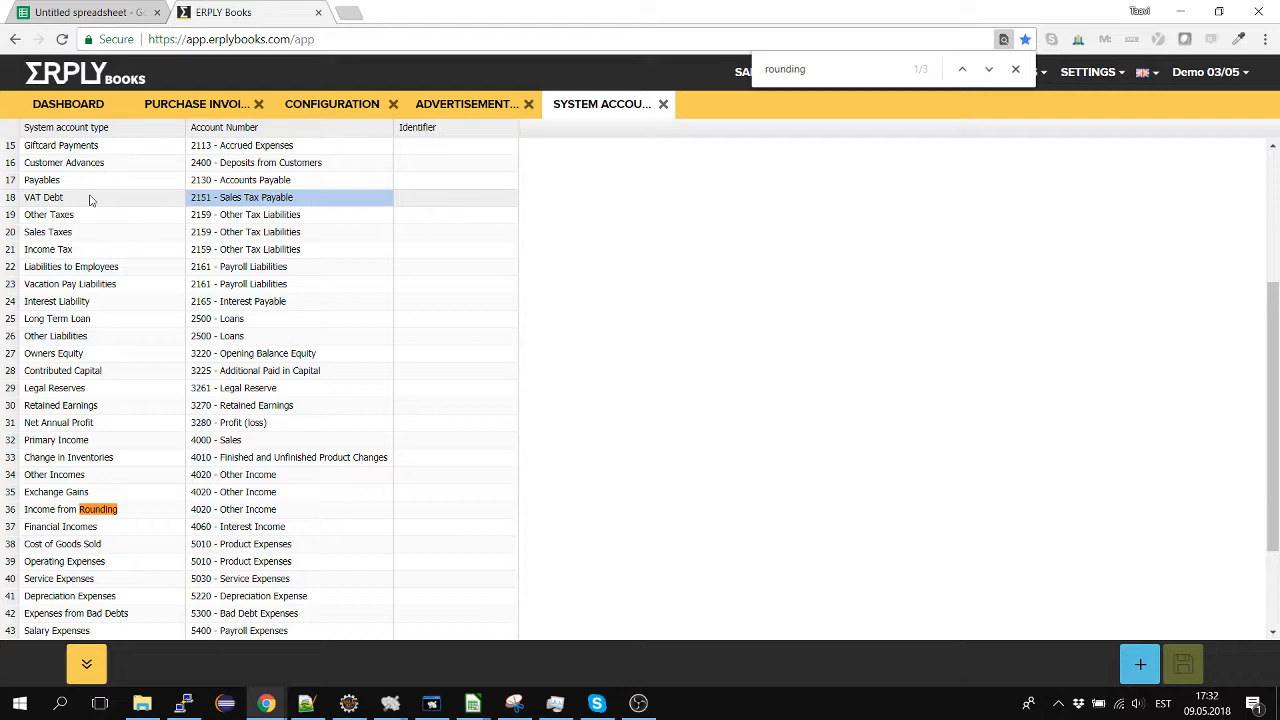
scroll(95, 450, "down", 3)
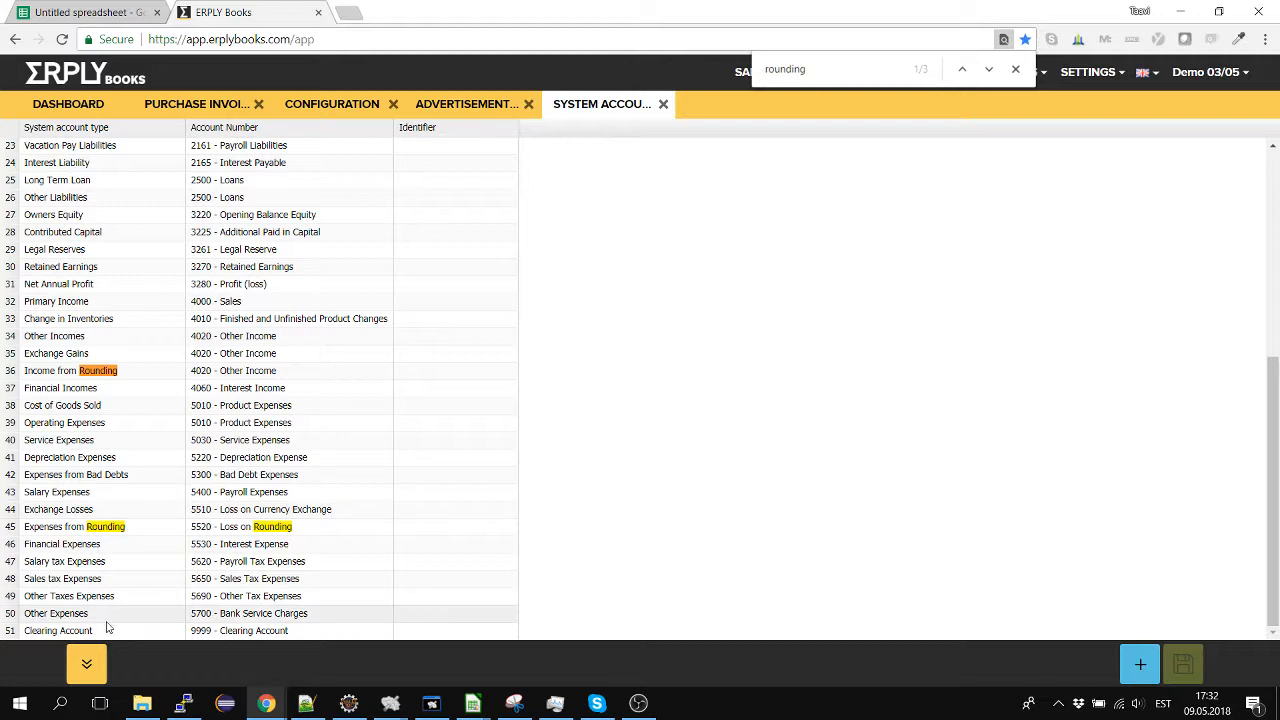
Try adding a system account row of type FEATURED_VAT_ROUNDING and open its list of account numbers
key("Down")
key("Down")
key("shift+Tab")
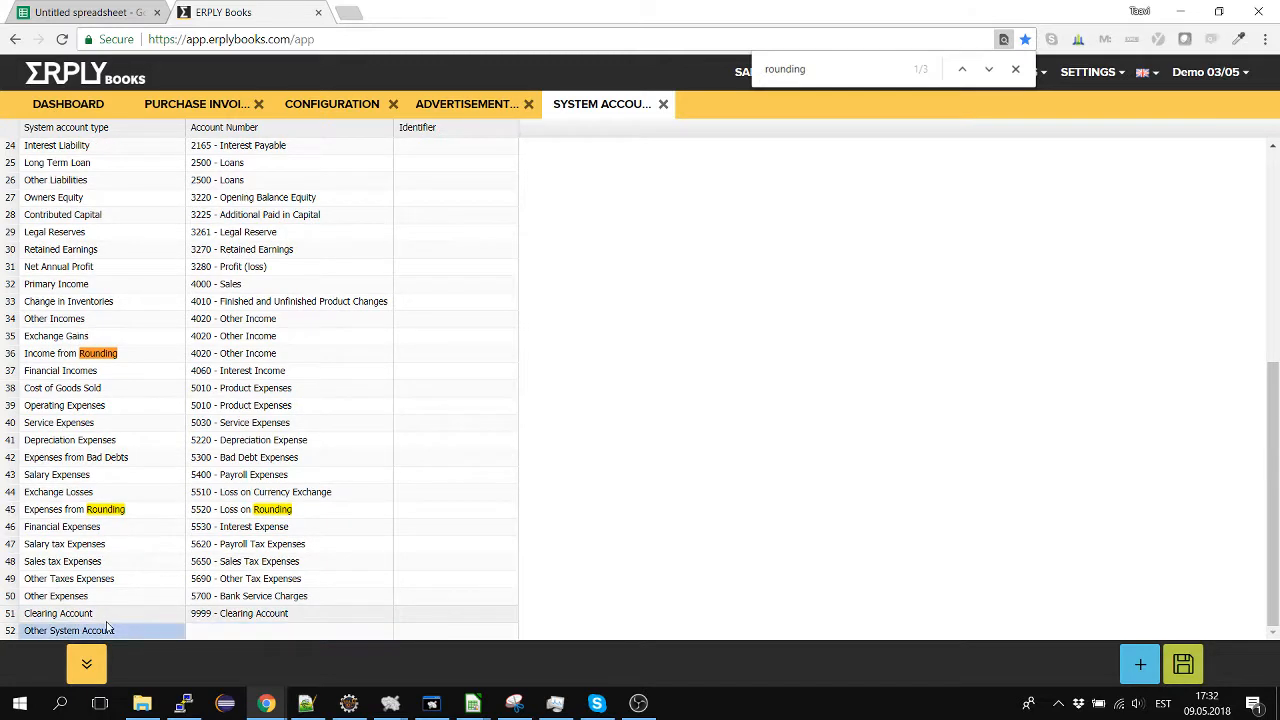
key("Return")
type("vat_")
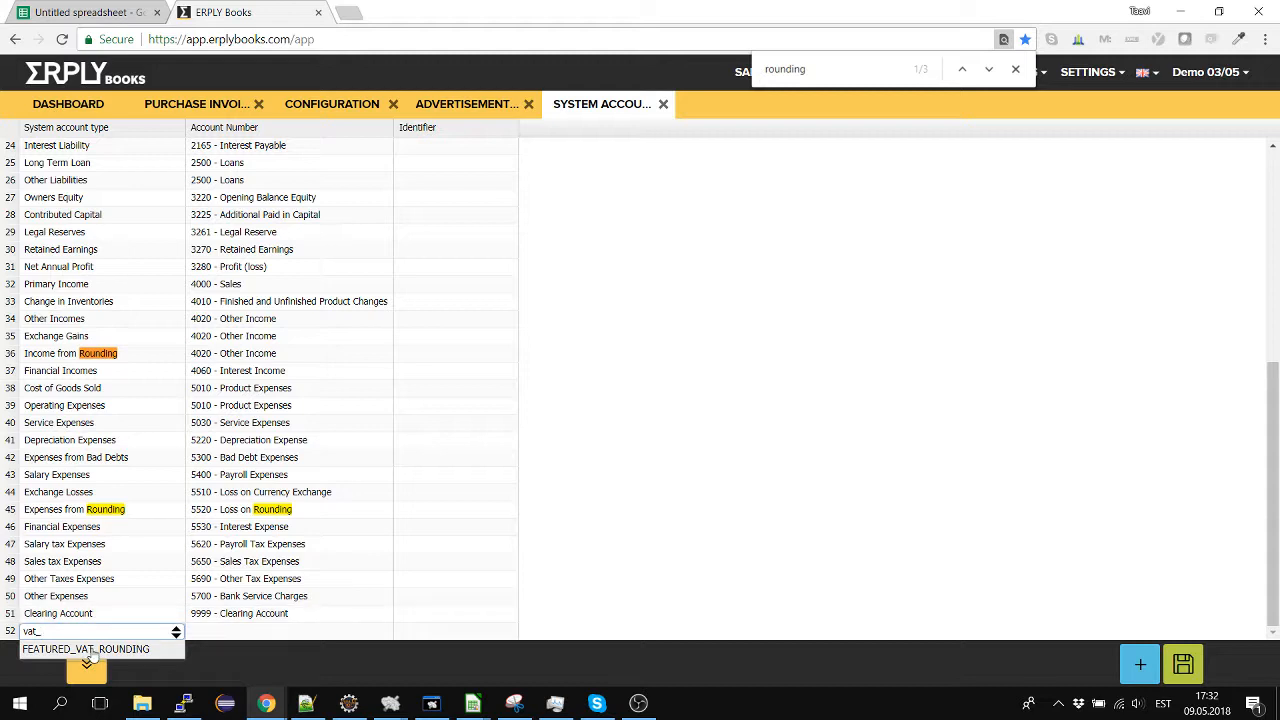
left_click(88, 649)
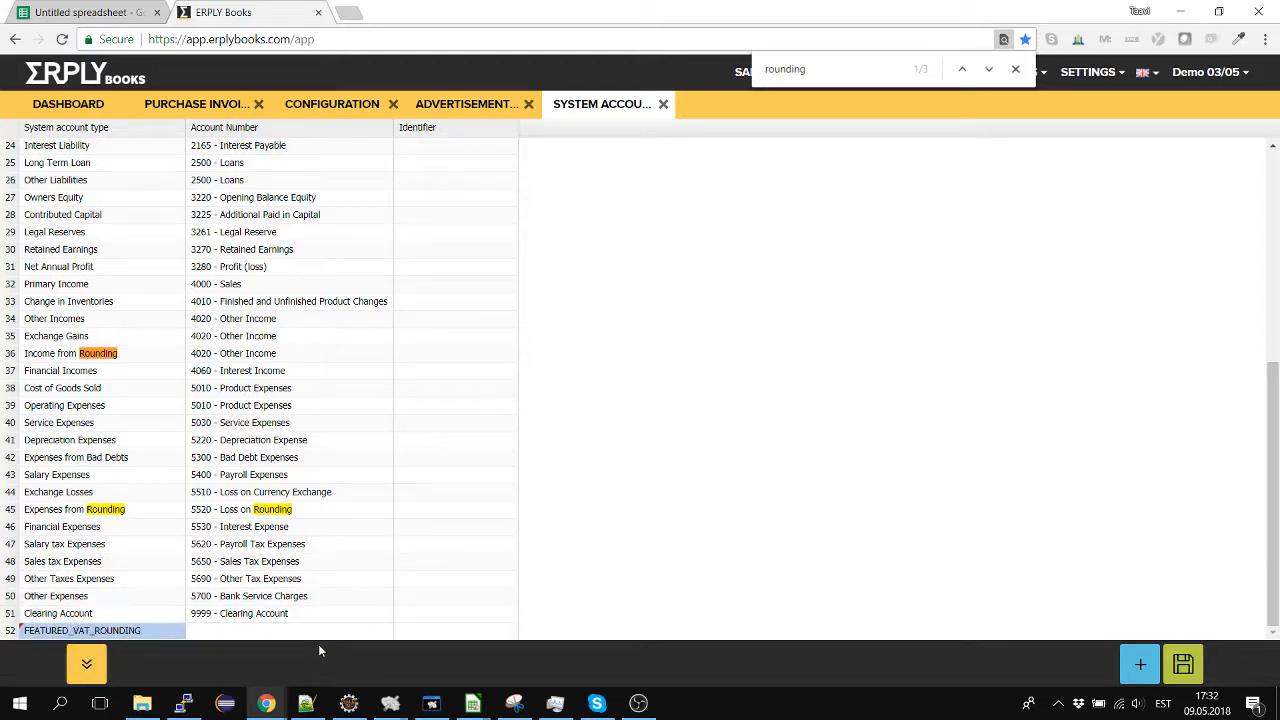
key("Right")
key("Return")
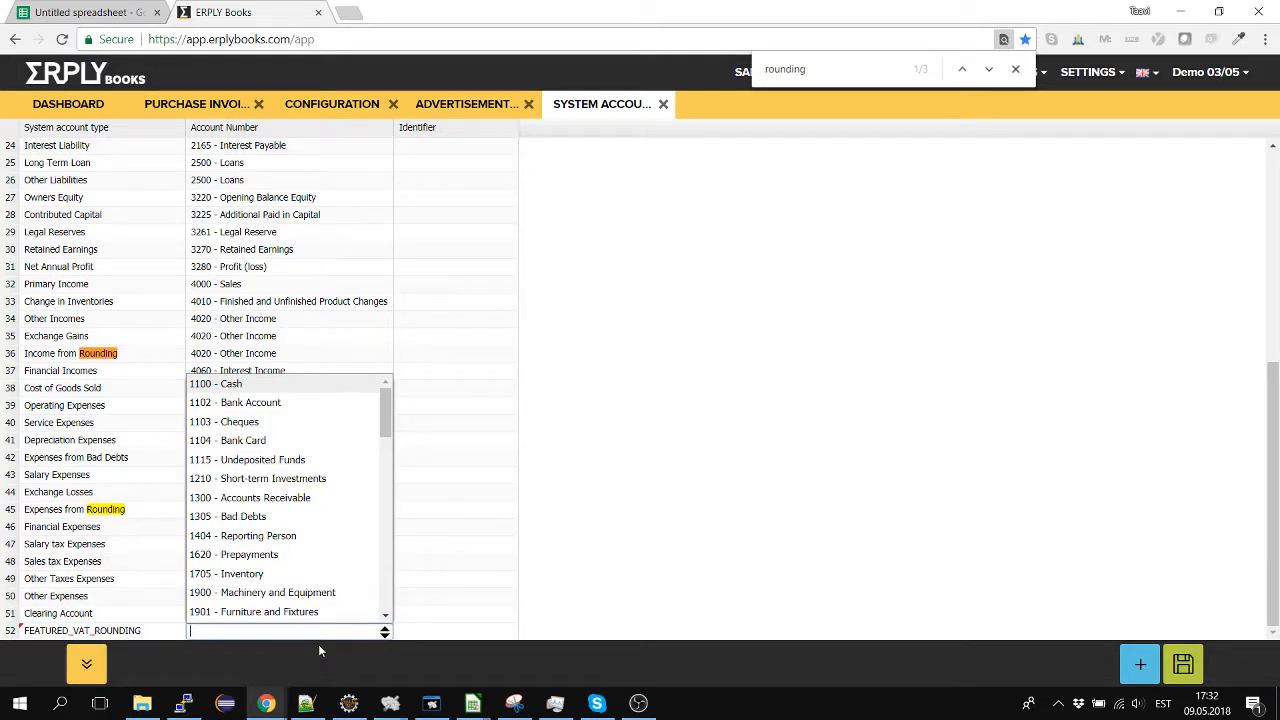
left_click(734, 491)
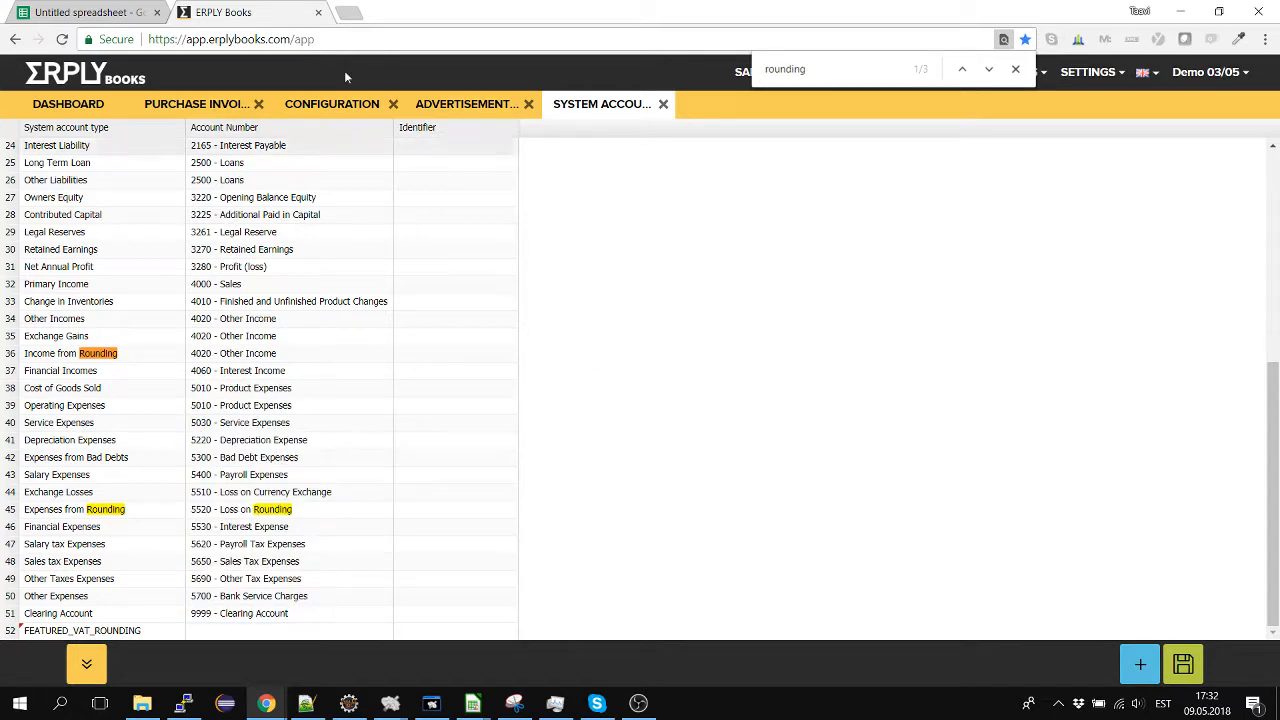
Close the Configuration, transactions and System Accounts pages to return to the purchase invoice
left_click(400, 106)
left_click(400, 106)
left_click(400, 106)
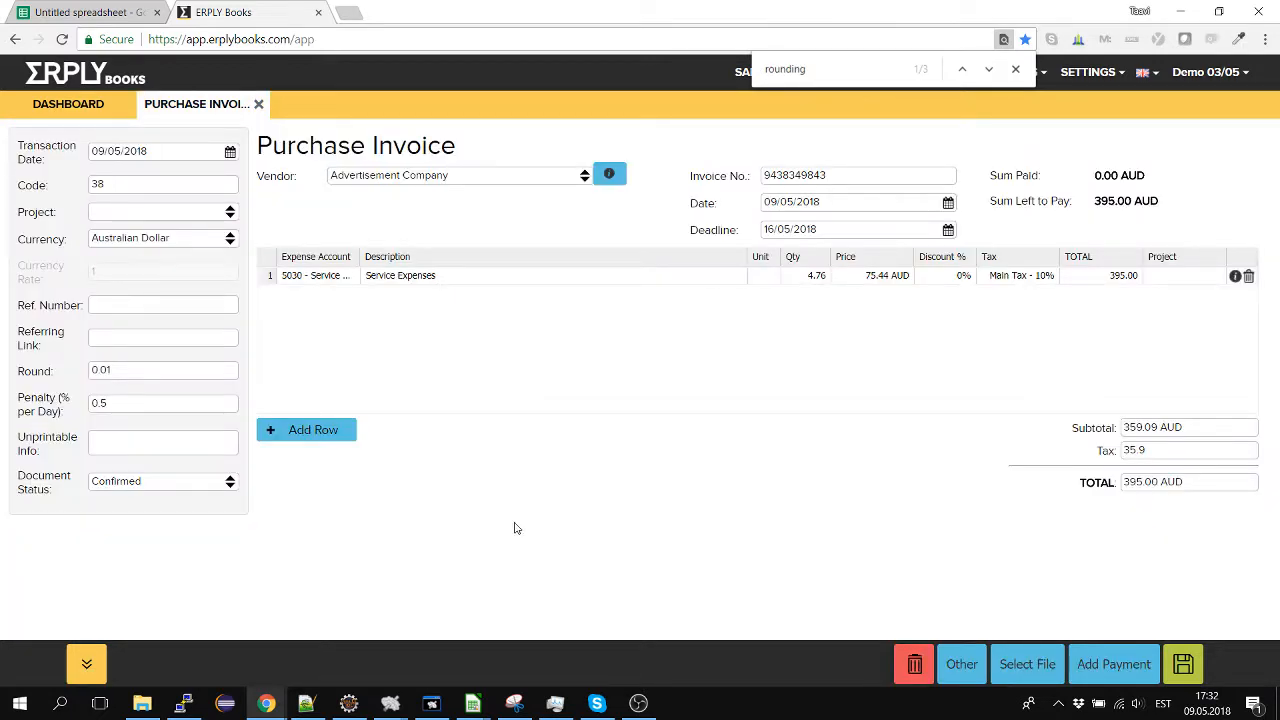
Add a second Service Expenses row to the purchase invoice with a price of 1.00 AUD
left_click(376, 349)
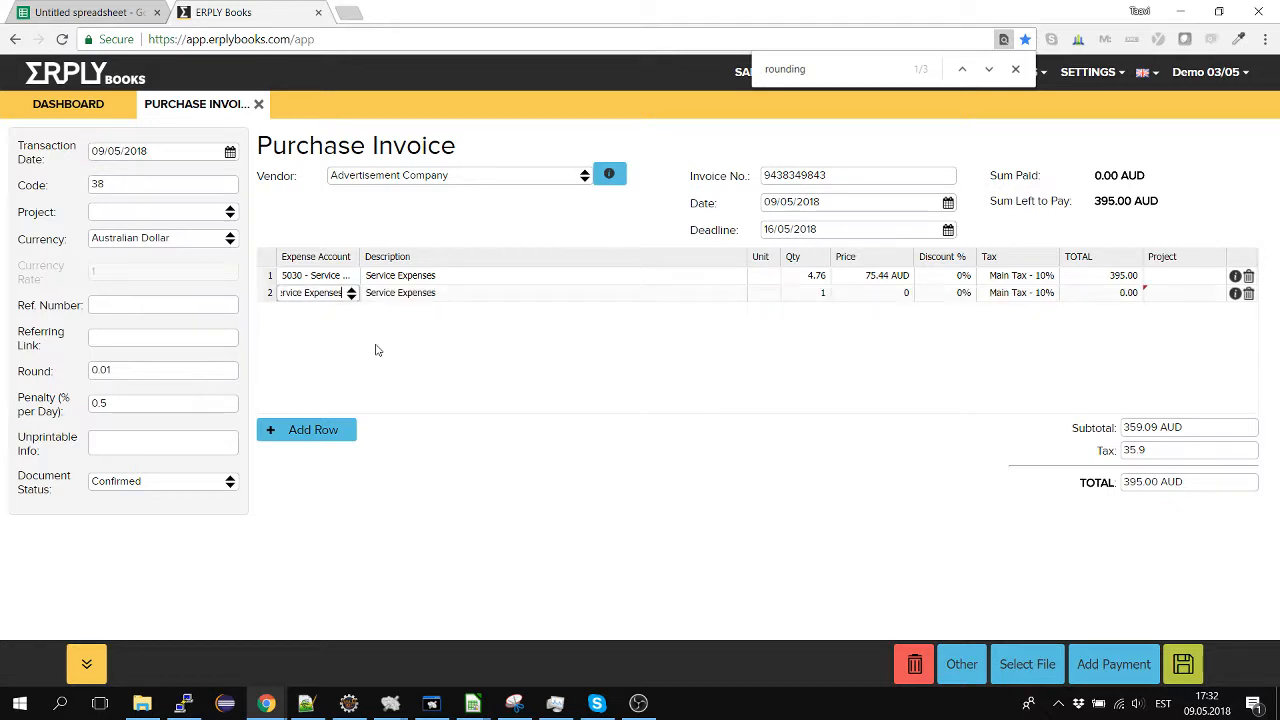
key("Tab")
key("Tab")
key("Tab")
key("Tab")
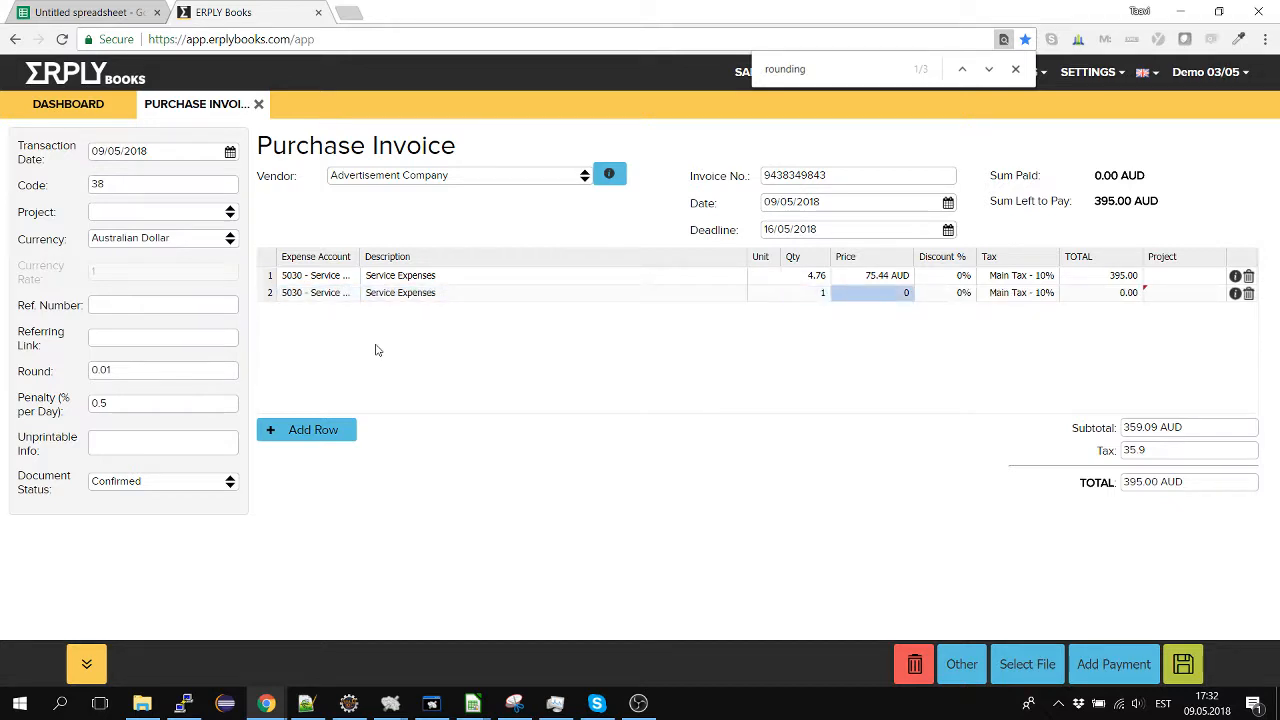
type("1")
key("Right")
key("Right")
Set the second invoice row's tax to Tax Free - 0% and save the invoice without attaching a file
key("Return")
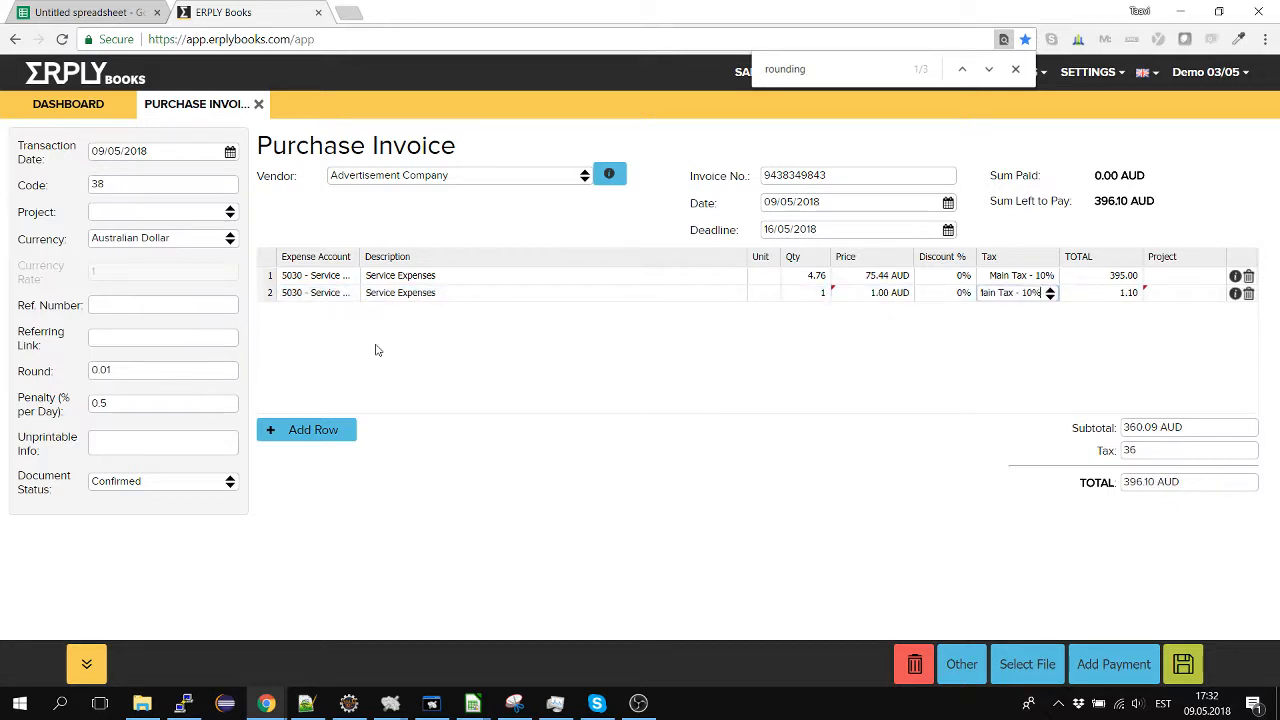
key("Down")
key("Down")
key("Down")
key("Return")
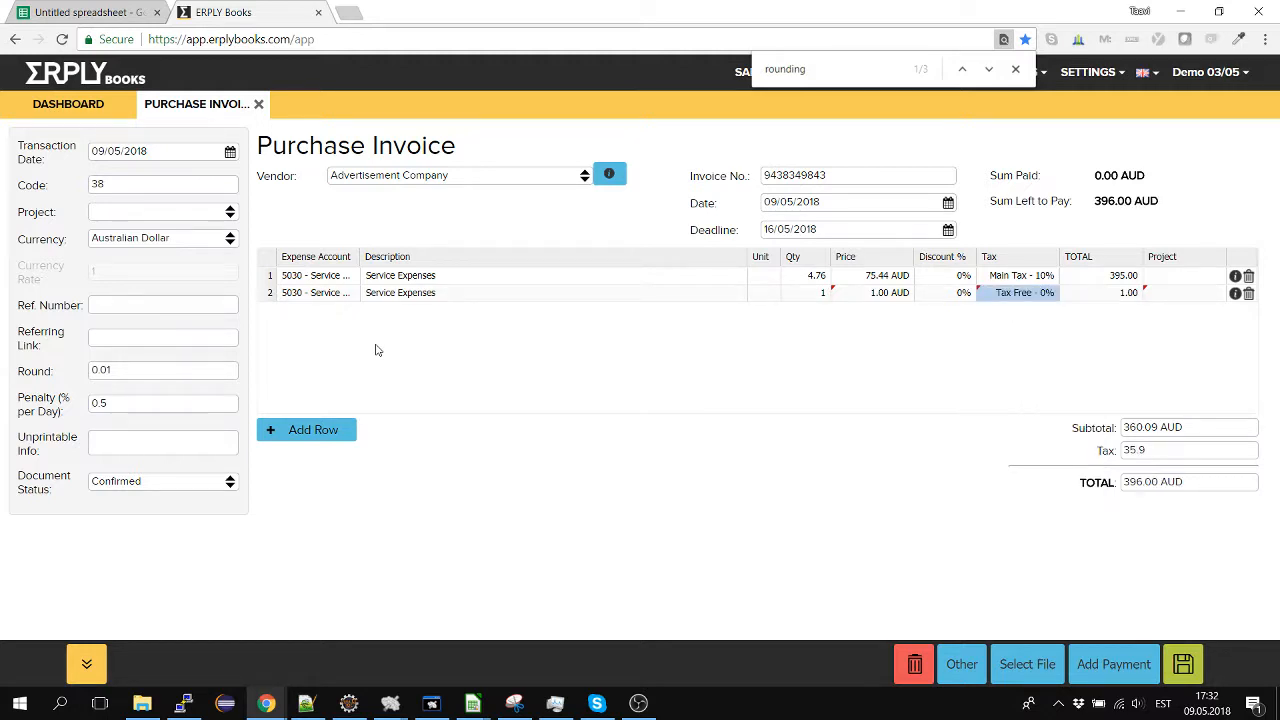
left_click(1183, 664)
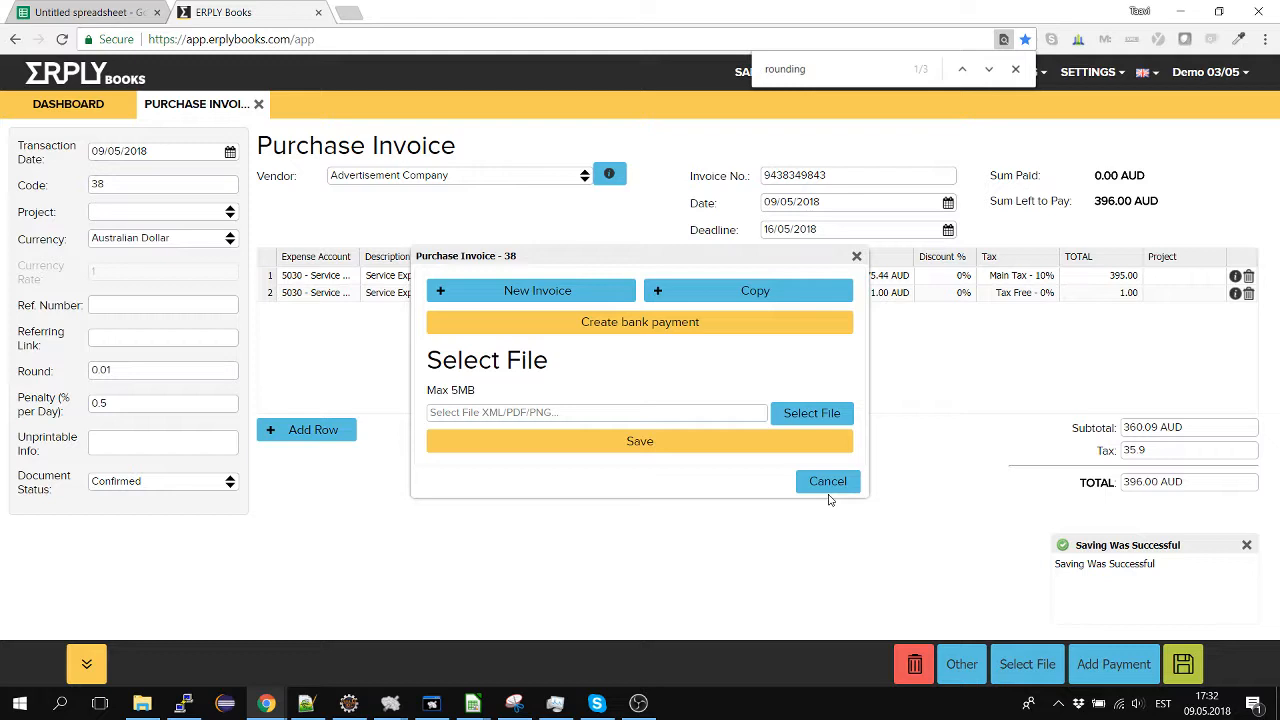
left_click(827, 483)
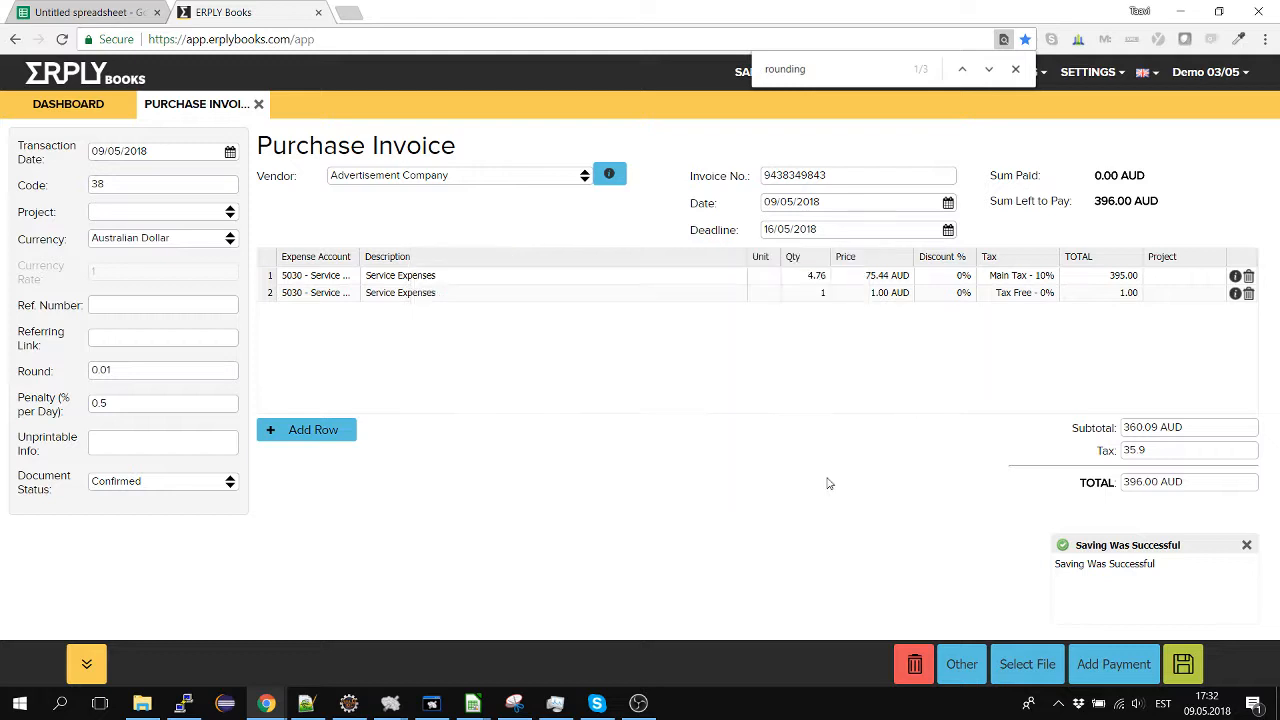
Open the saved invoice's transactions and examine the rounding entries and the separate purchase entries per tax rate
left_click(962, 664)
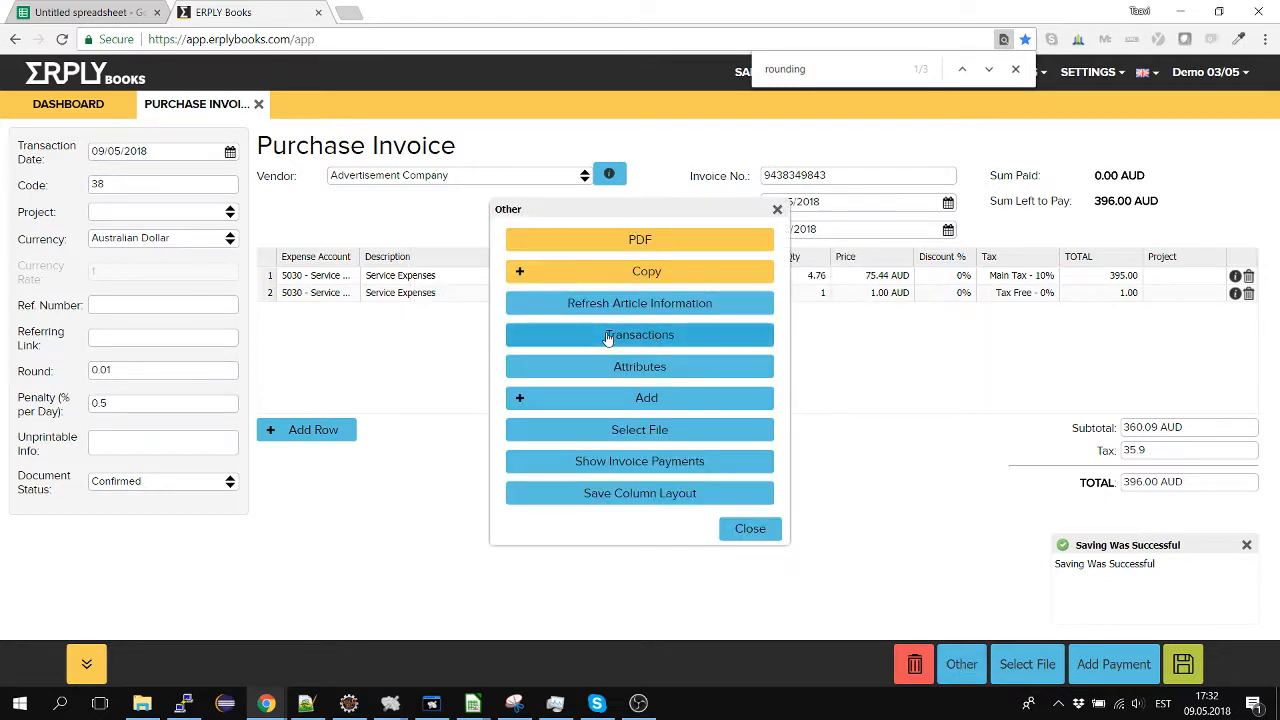
left_click(608, 338)
left_click(750, 528)
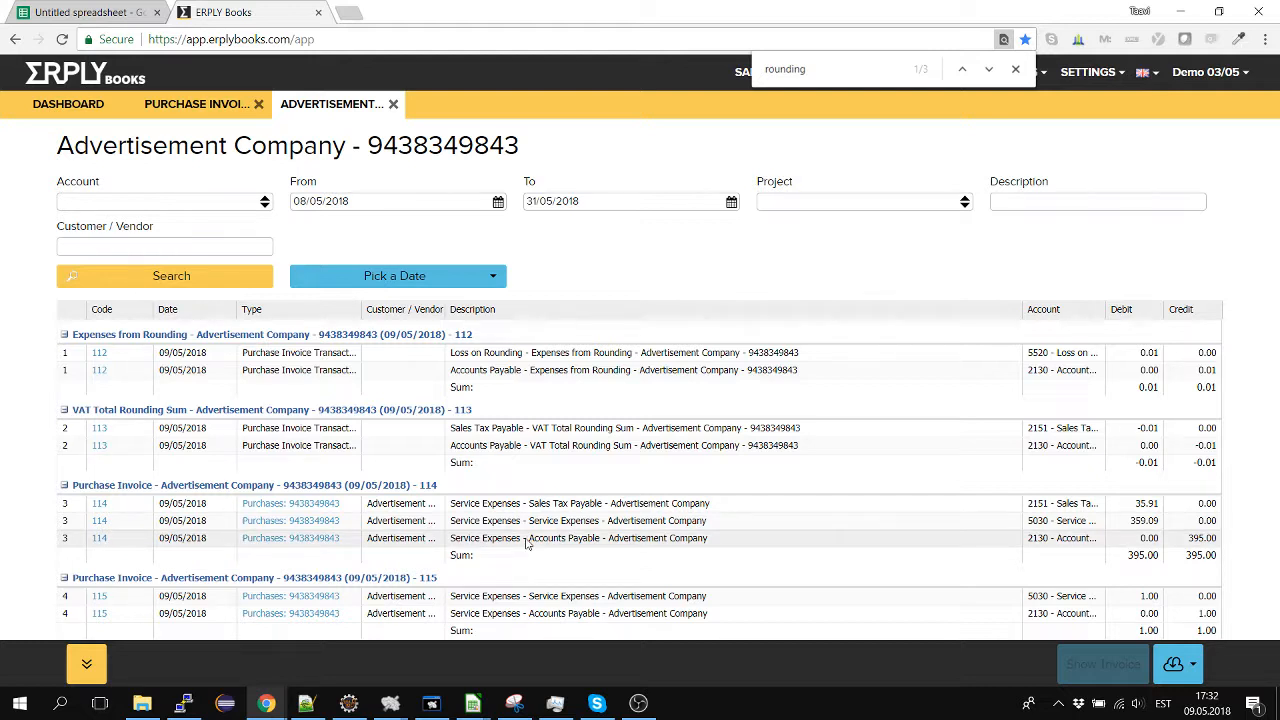
Switch to the rounding example spreadsheet and examine the net prices and VAT rate of its two rows
left_click(120, 12)
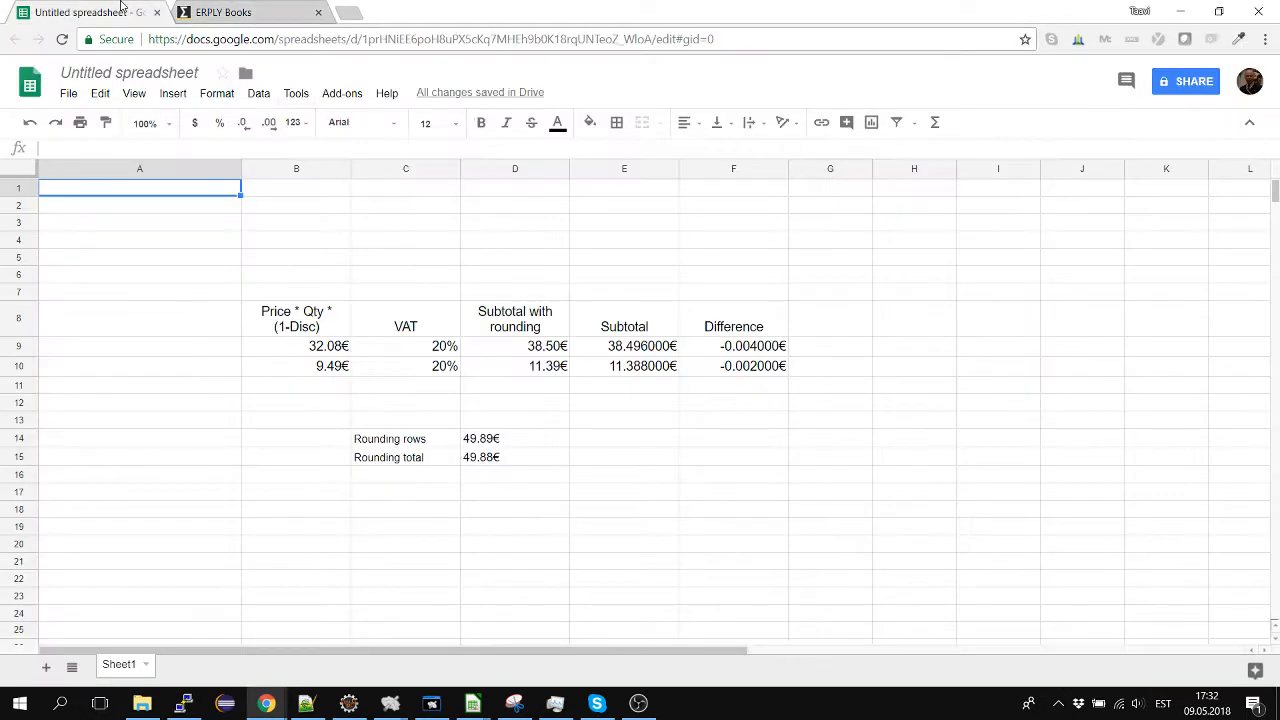
left_click(369, 352)
key("Left")
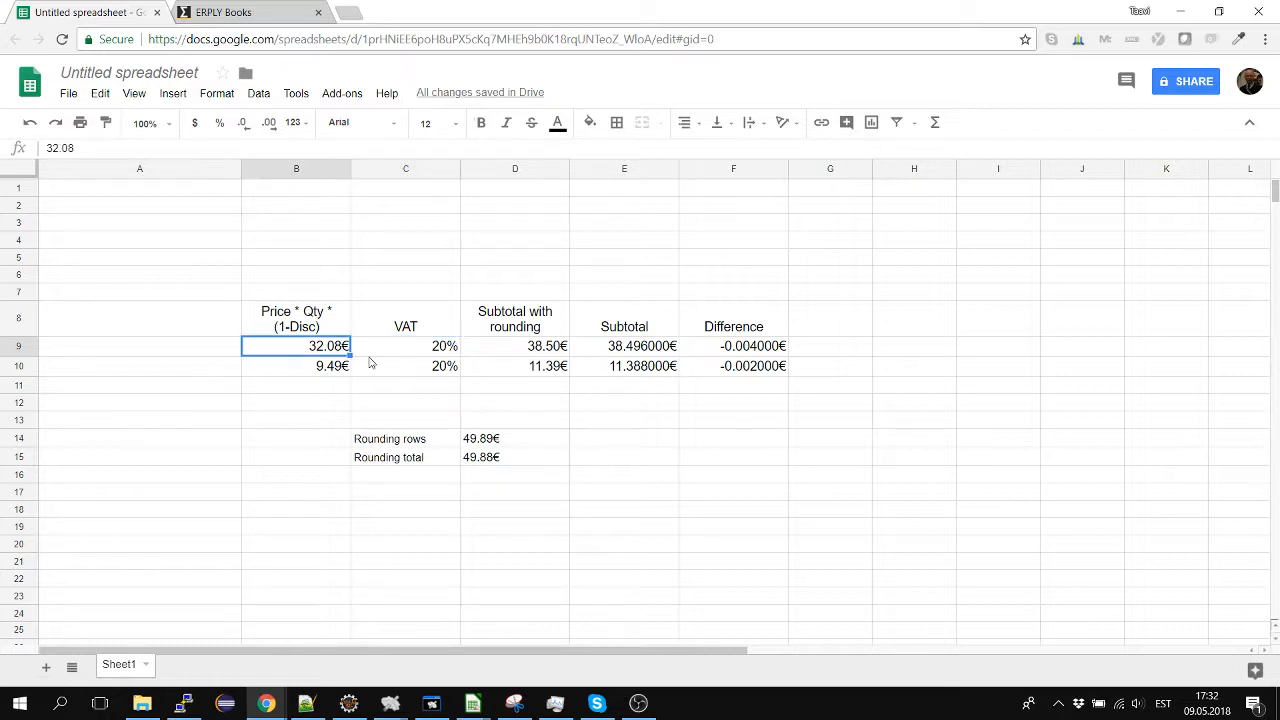
key("Left")
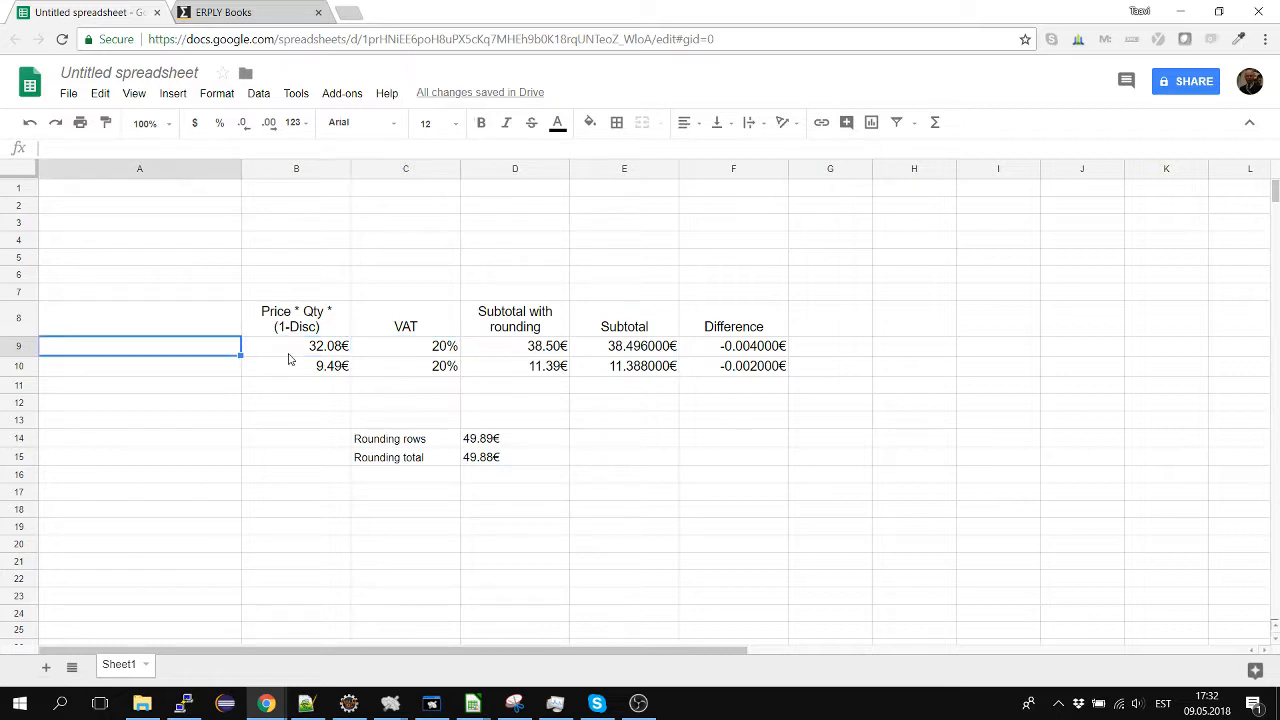
key("Right")
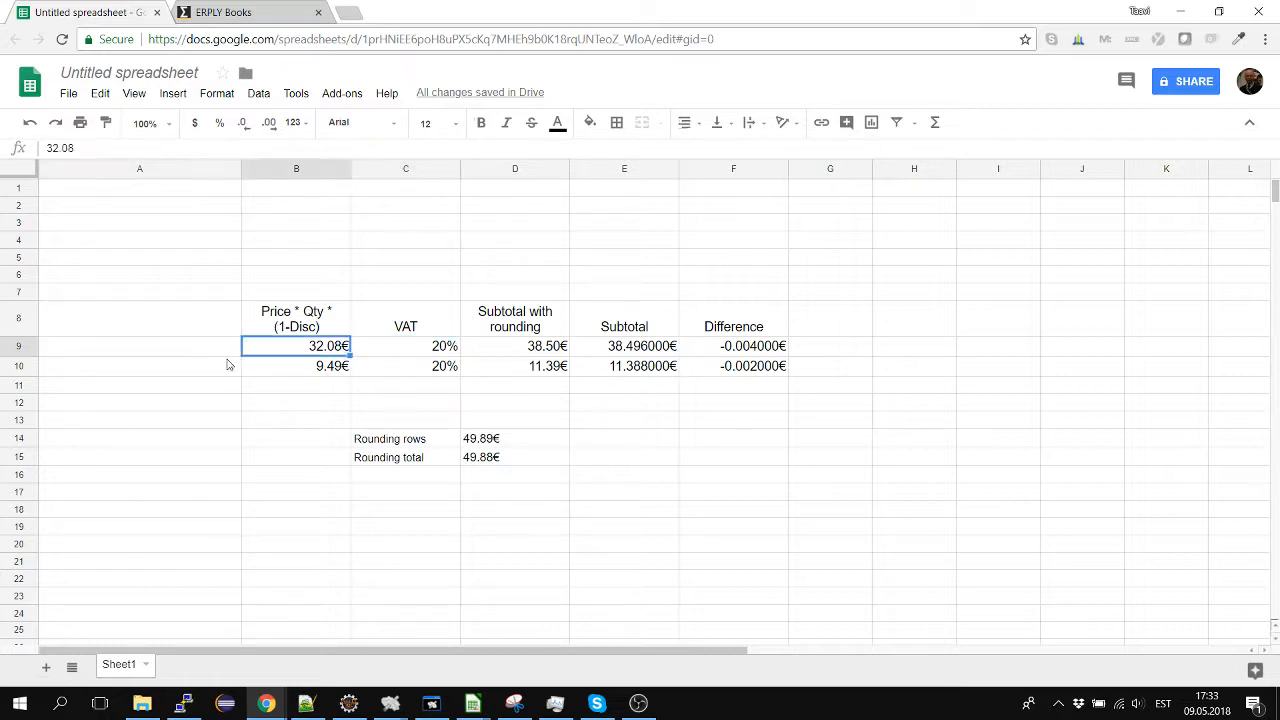
key("shift+Down")
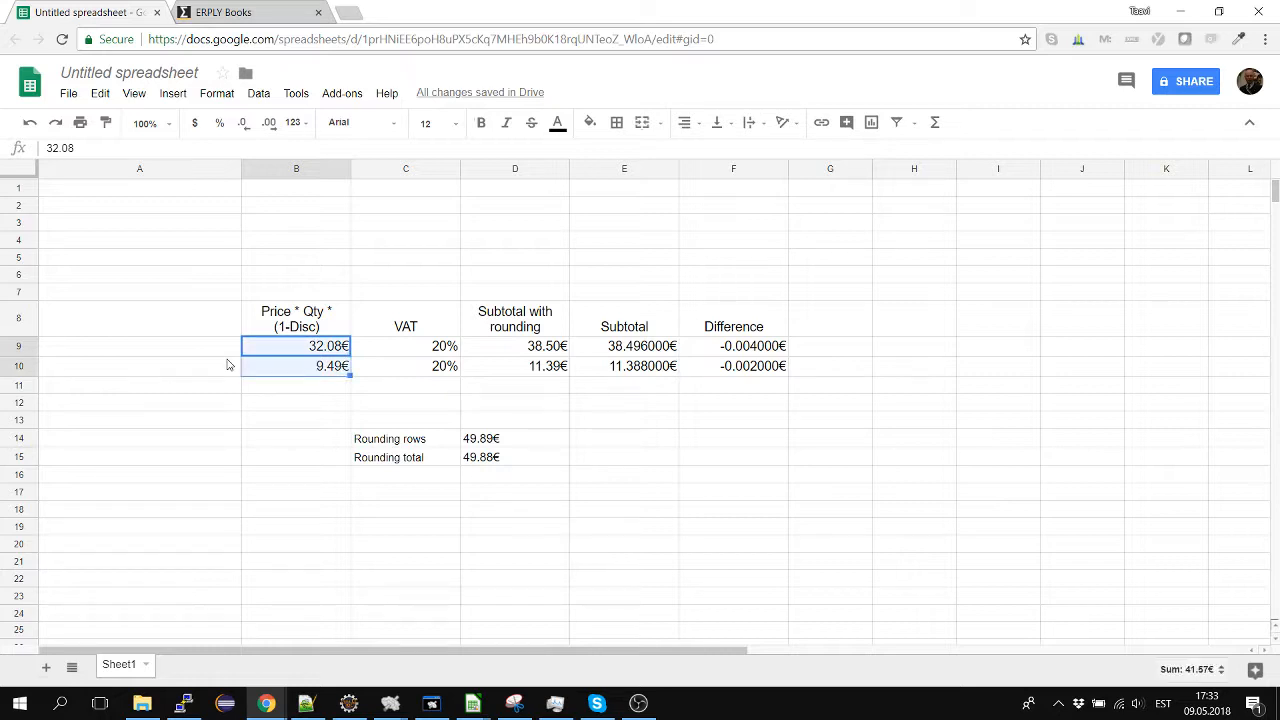
key("Up")
key("Down")
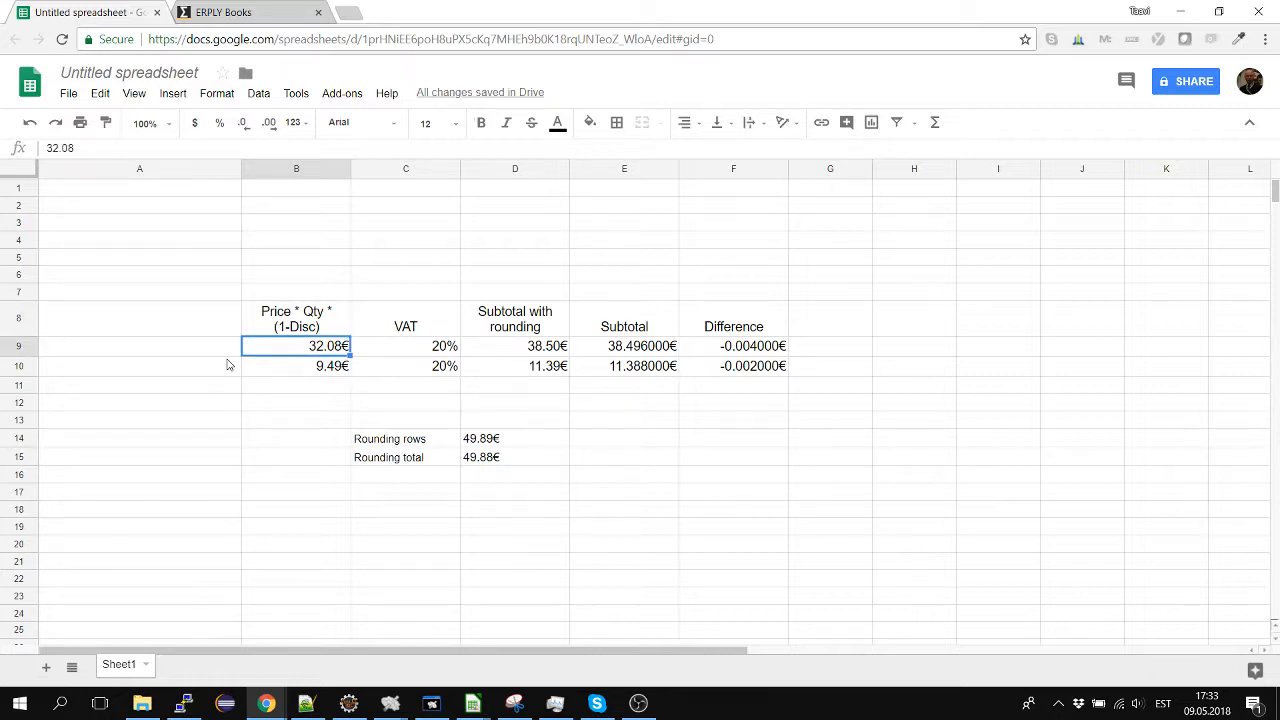
key("Down")
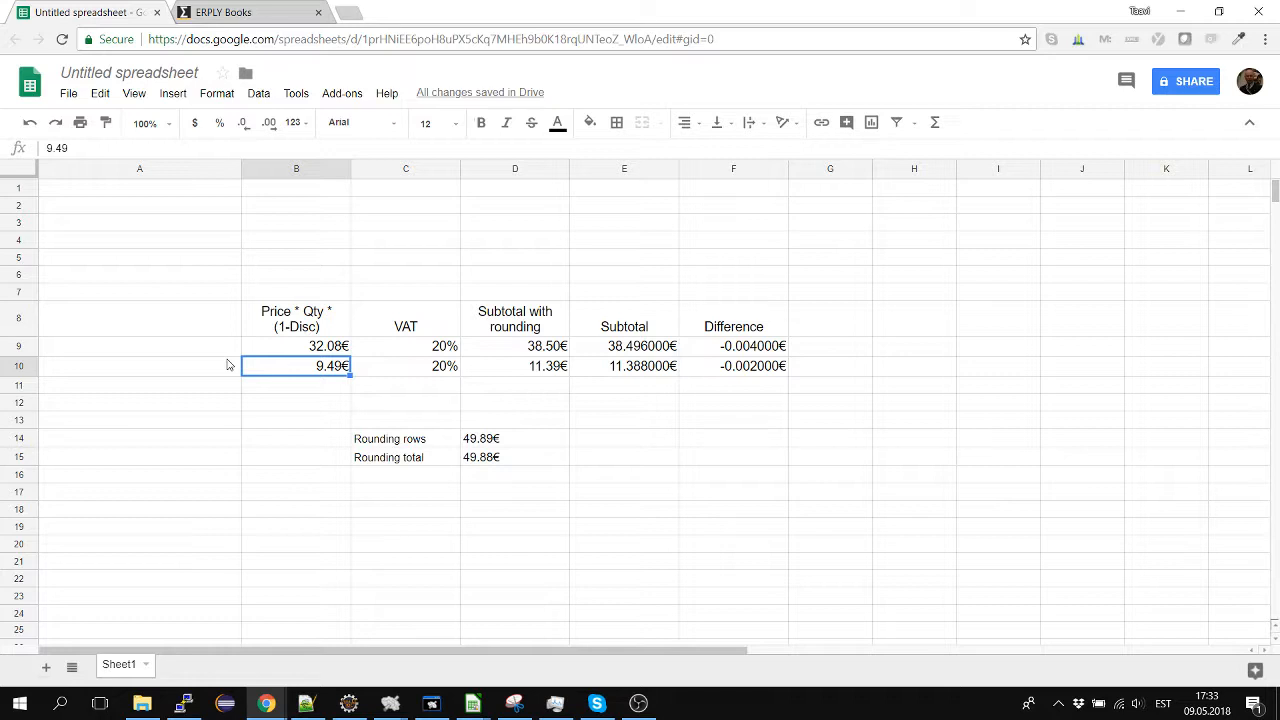
key("Up")
key("Right")
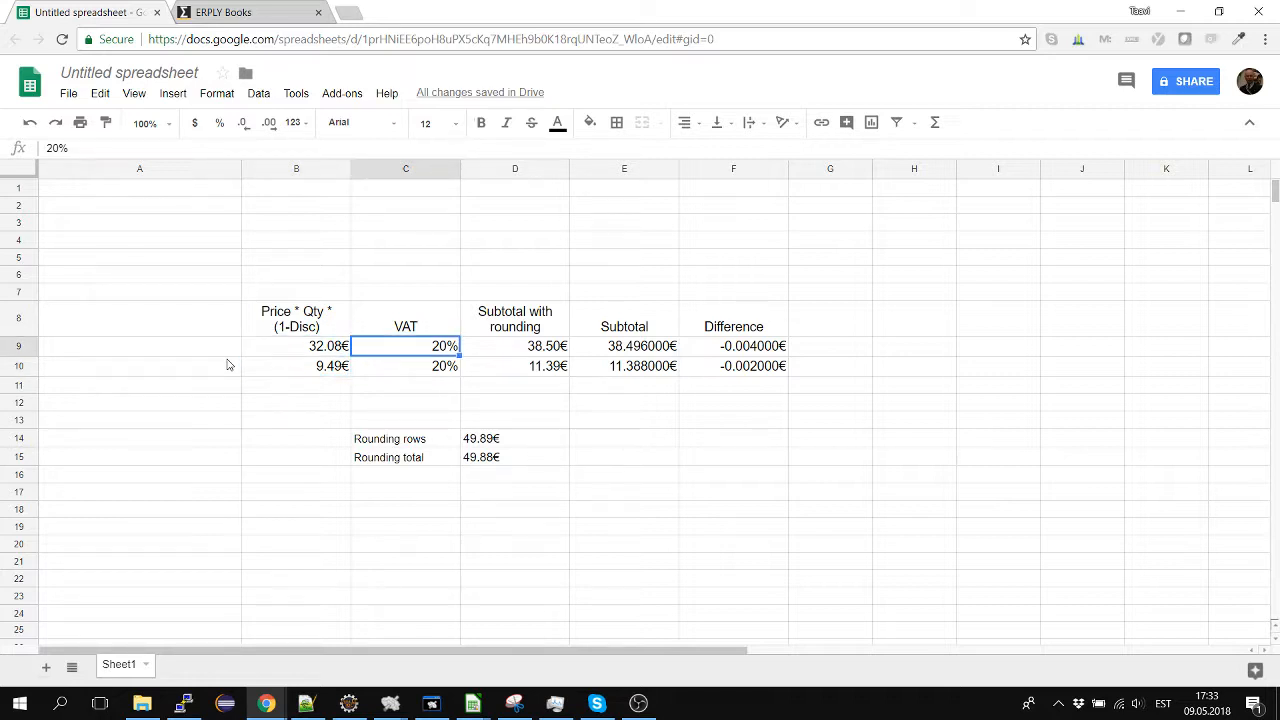
key("Left")
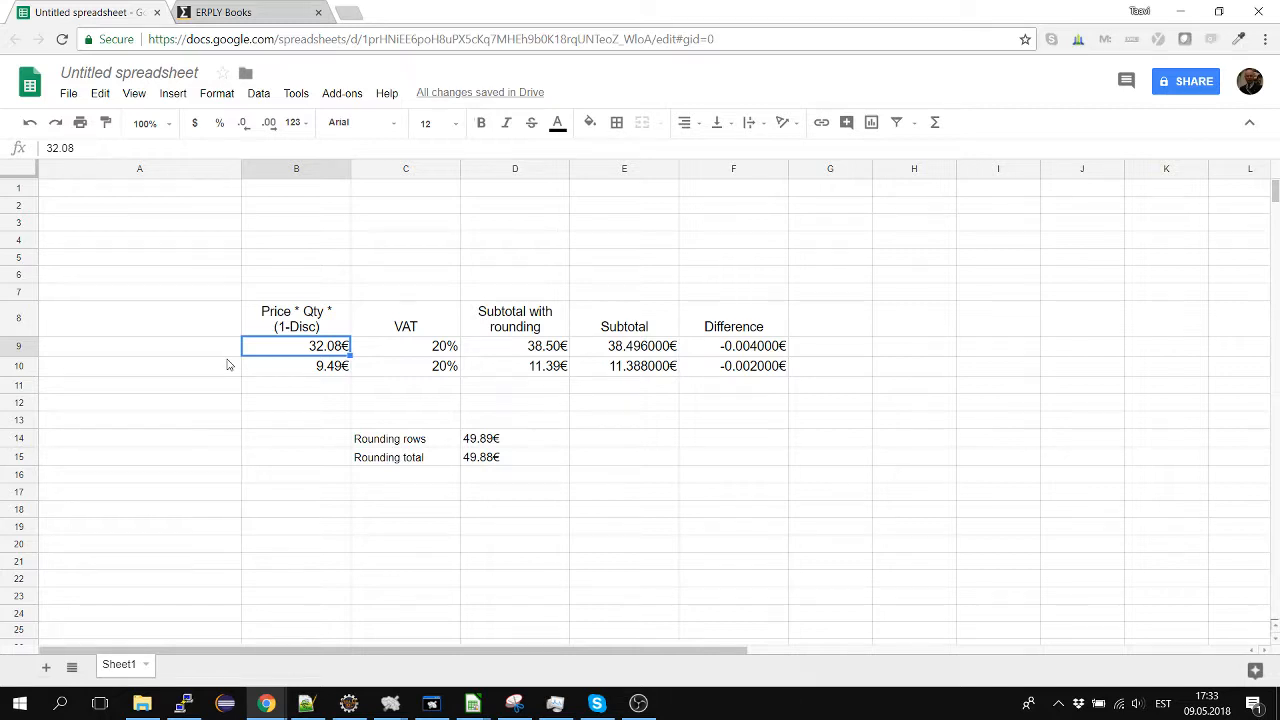
Examine the first example row and inspect the rounding formula in its Subtotal with rounding cell, D9
key("shift+Right")
key("shift+Right")
key("shift+Right")
key("shift+Right")
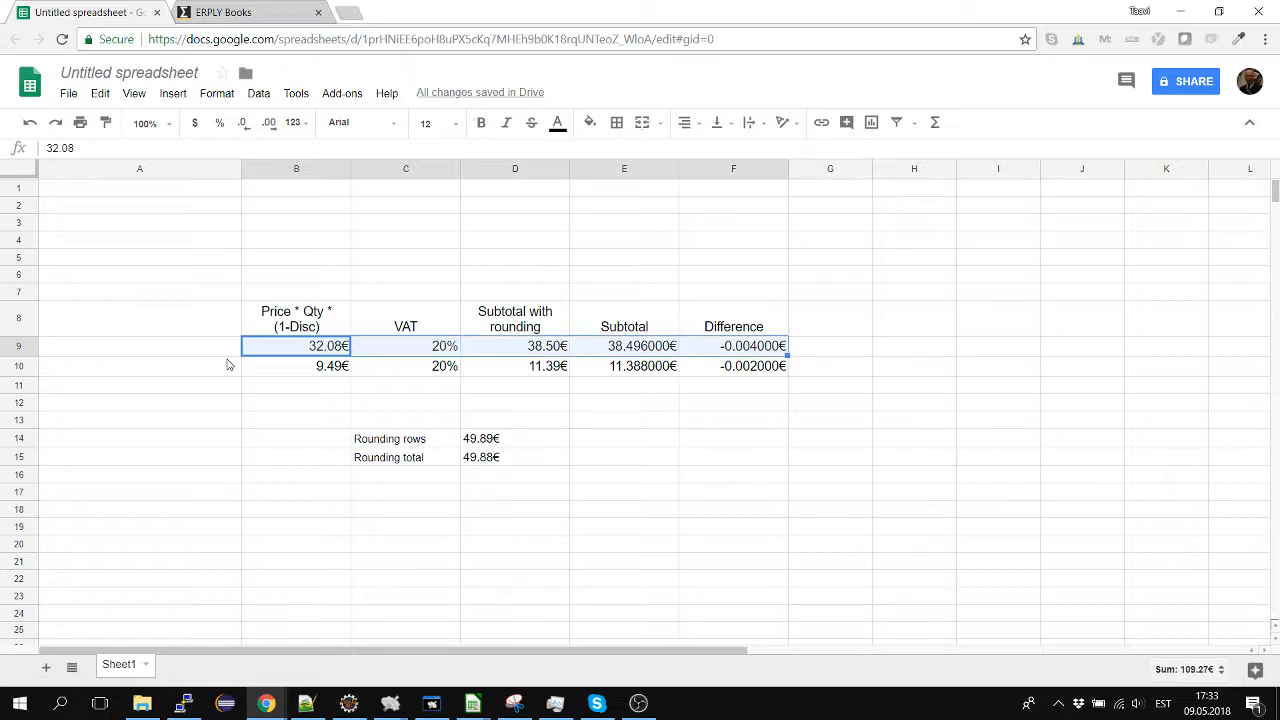
key("Left")
key("Right")
key("Right")
key("Right")
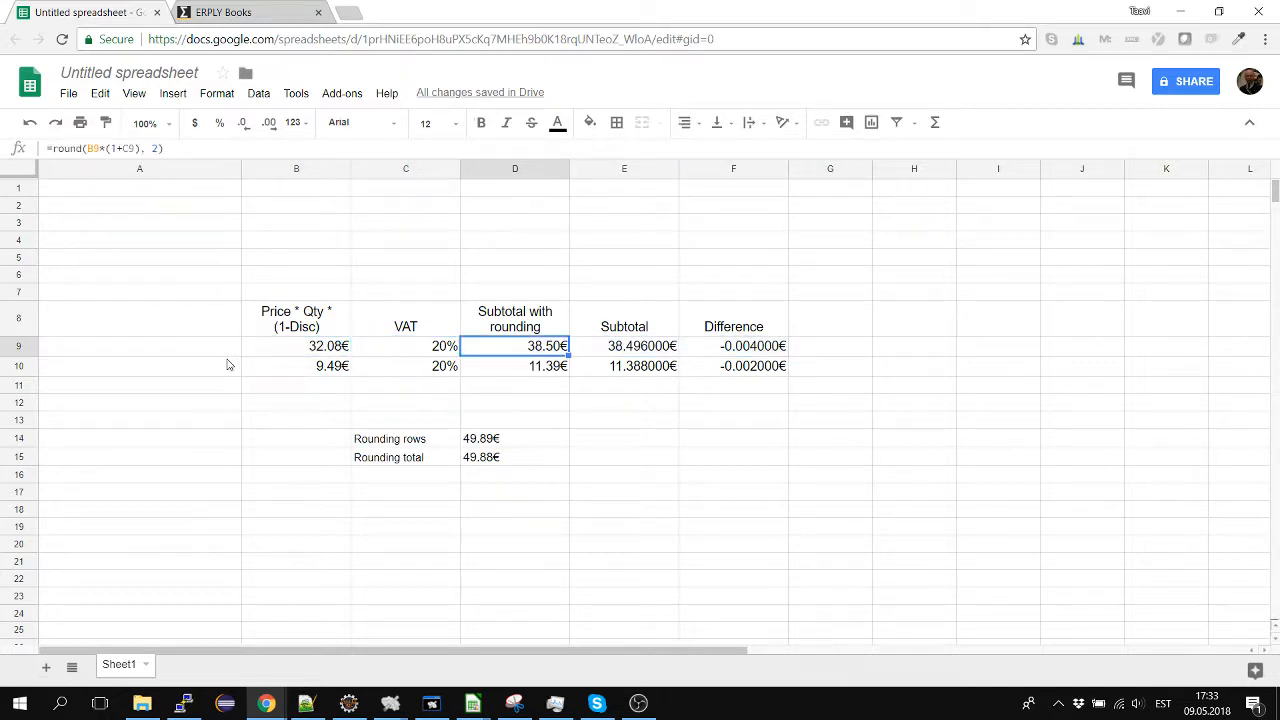
key("F2")
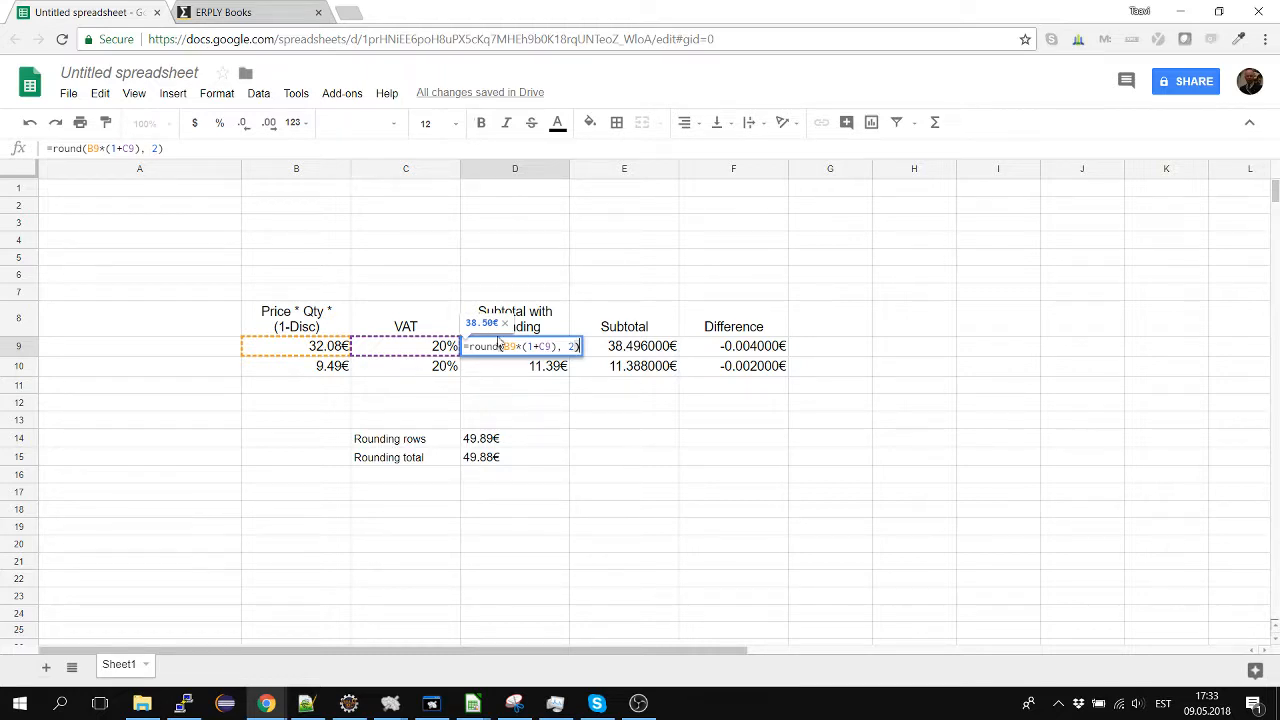
key("Return")
key("Up")
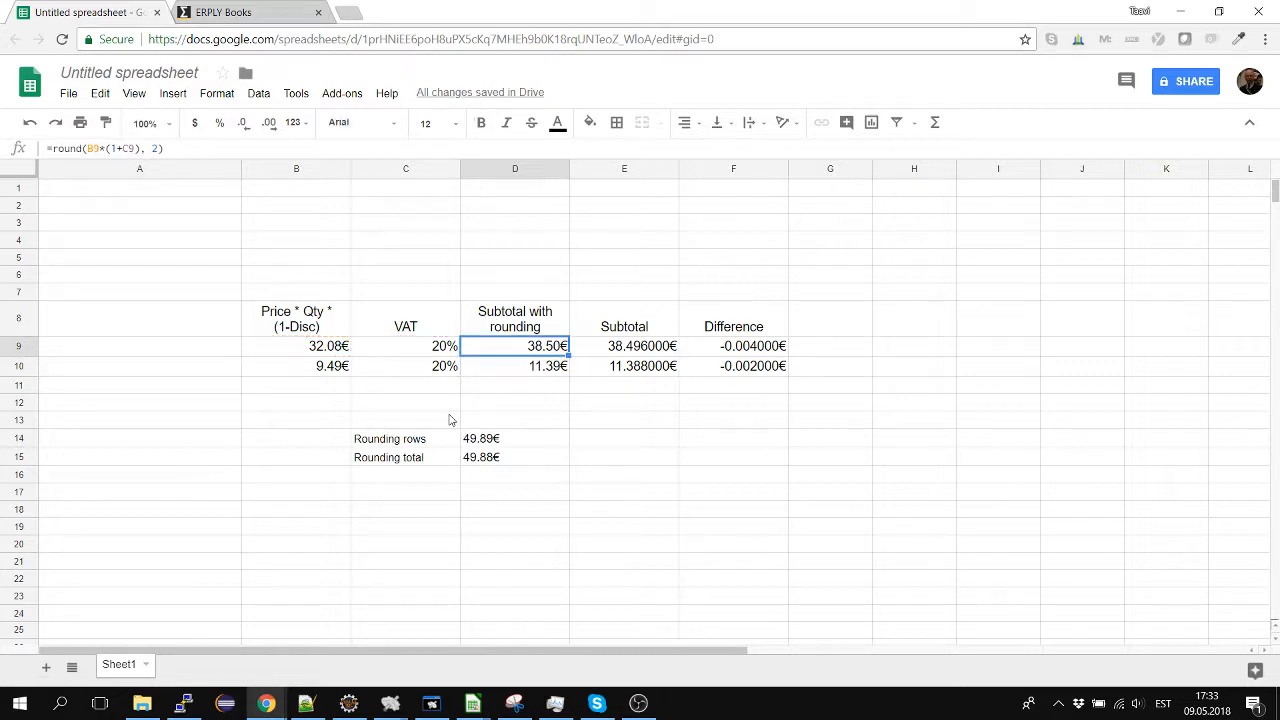
Check the second row's rounded subtotal in D10 and inspect the Rounding rows sum formula in D14
key("Down")
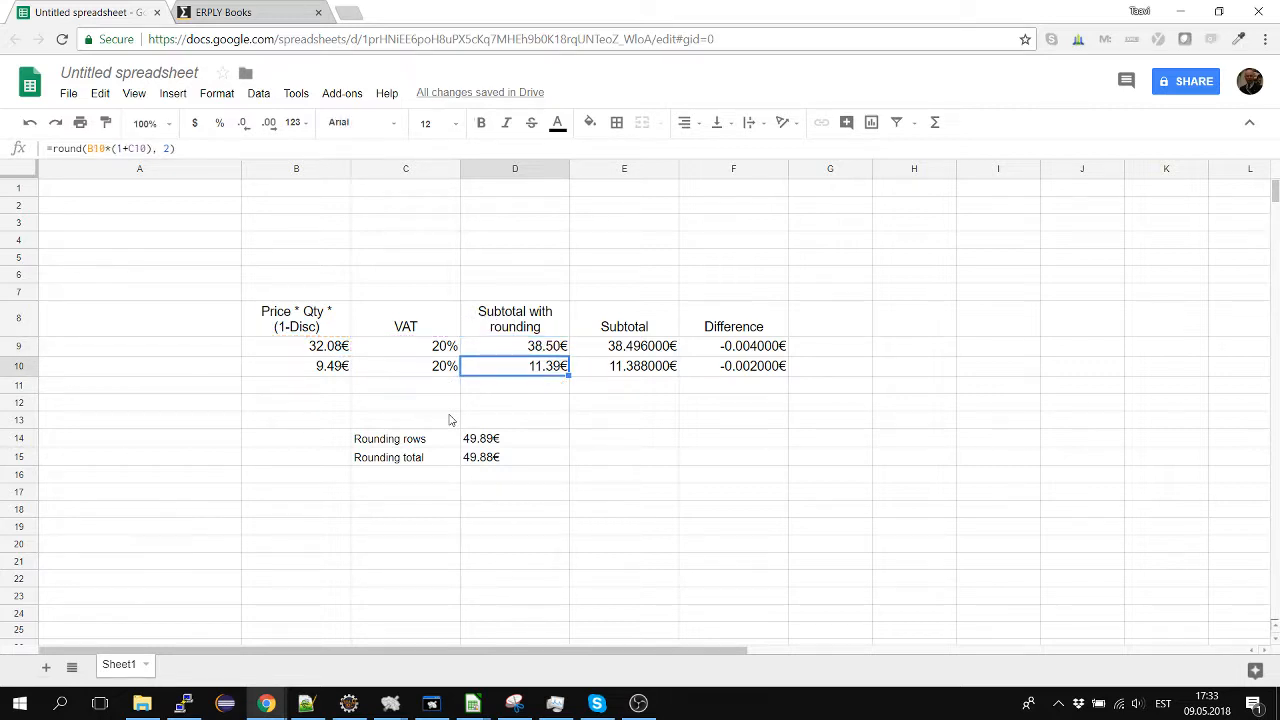
key("Down")
key("Down")
key("Down")
key("Down")
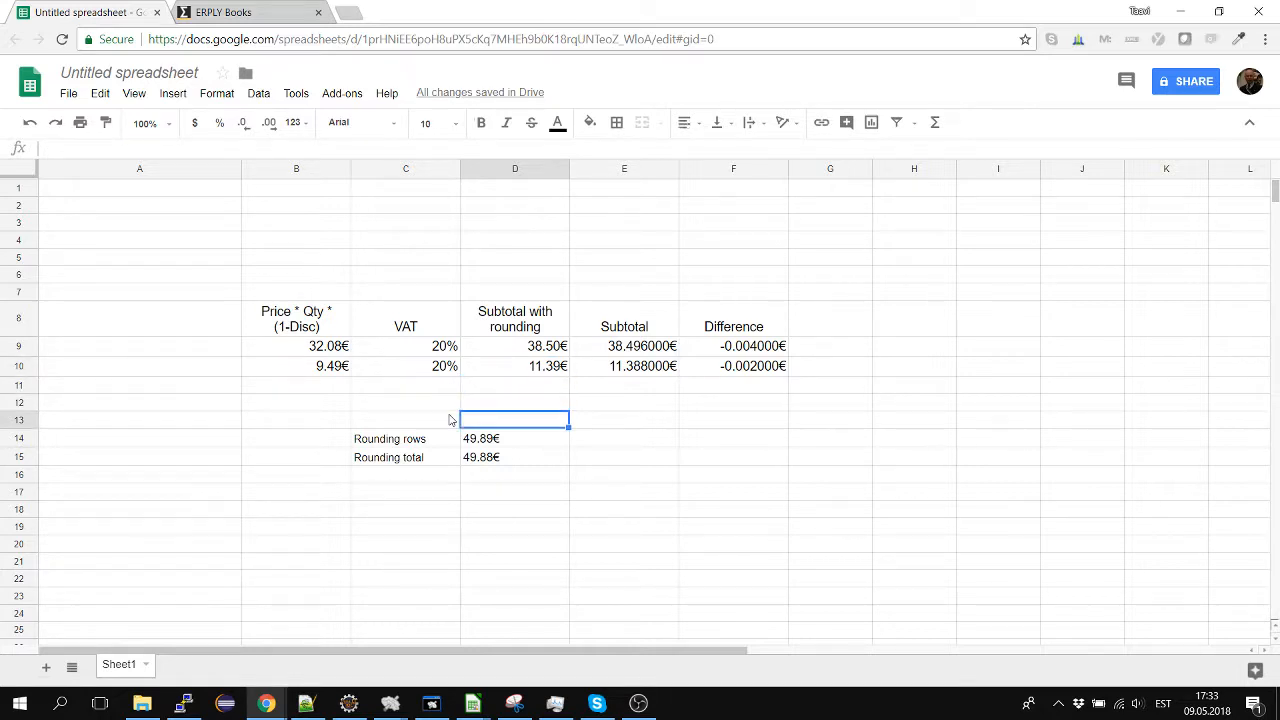
key("Return")
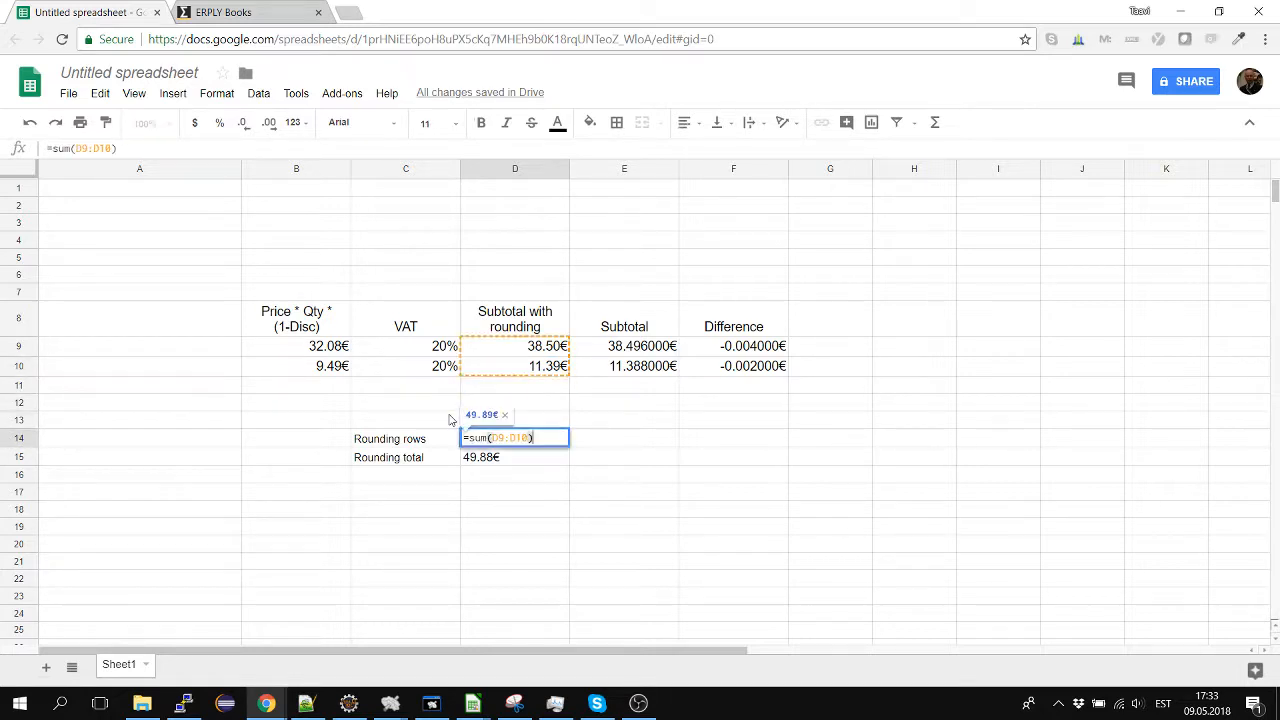
key("Return")
key("Up")
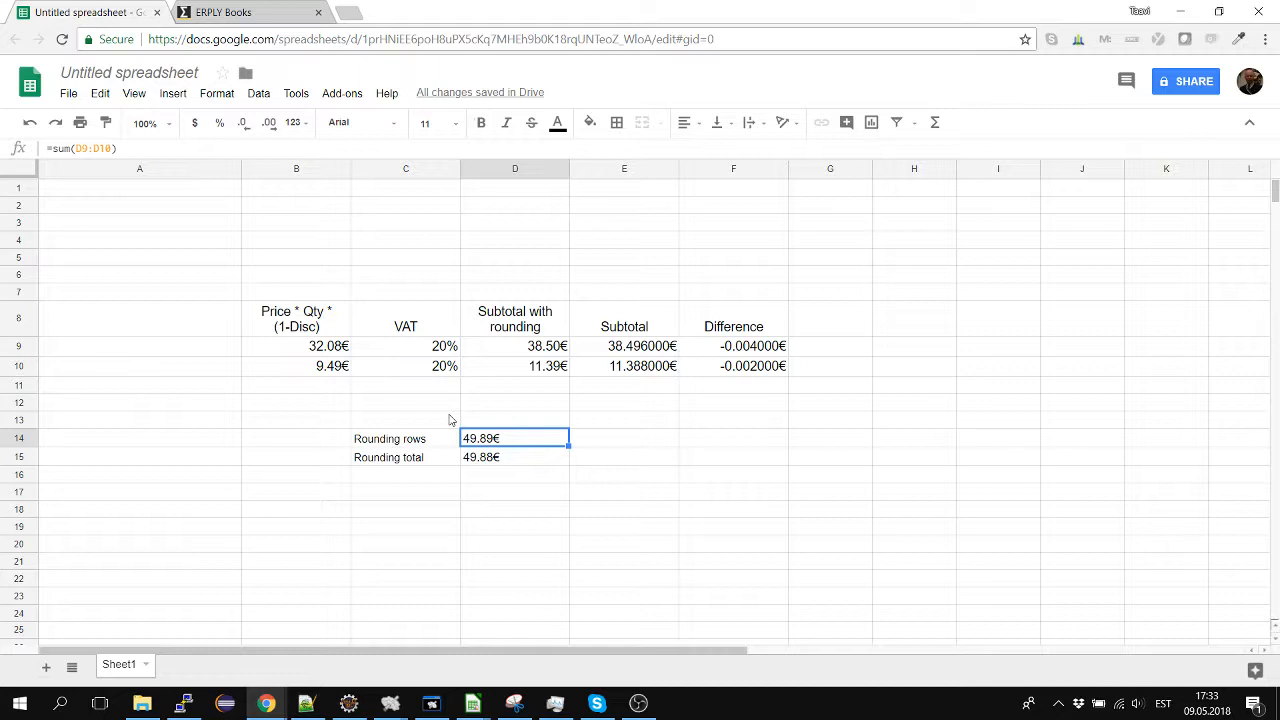
Trace the second row from its net price and check the first row's unrounded Subtotal formula in E9
key("Up")
key("Up")
key("Up")
key("Up")
key("Left")
key("Left")
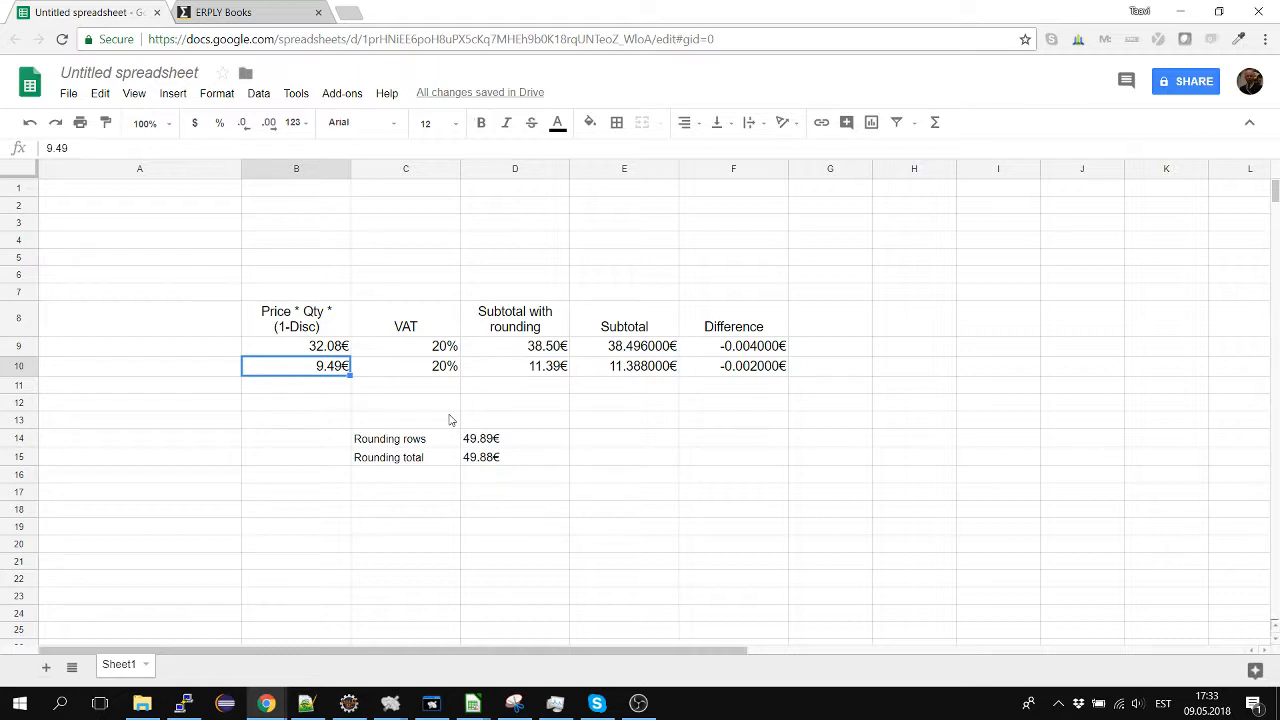
key("Right")
key("Right")
key("Right")
key("Up")
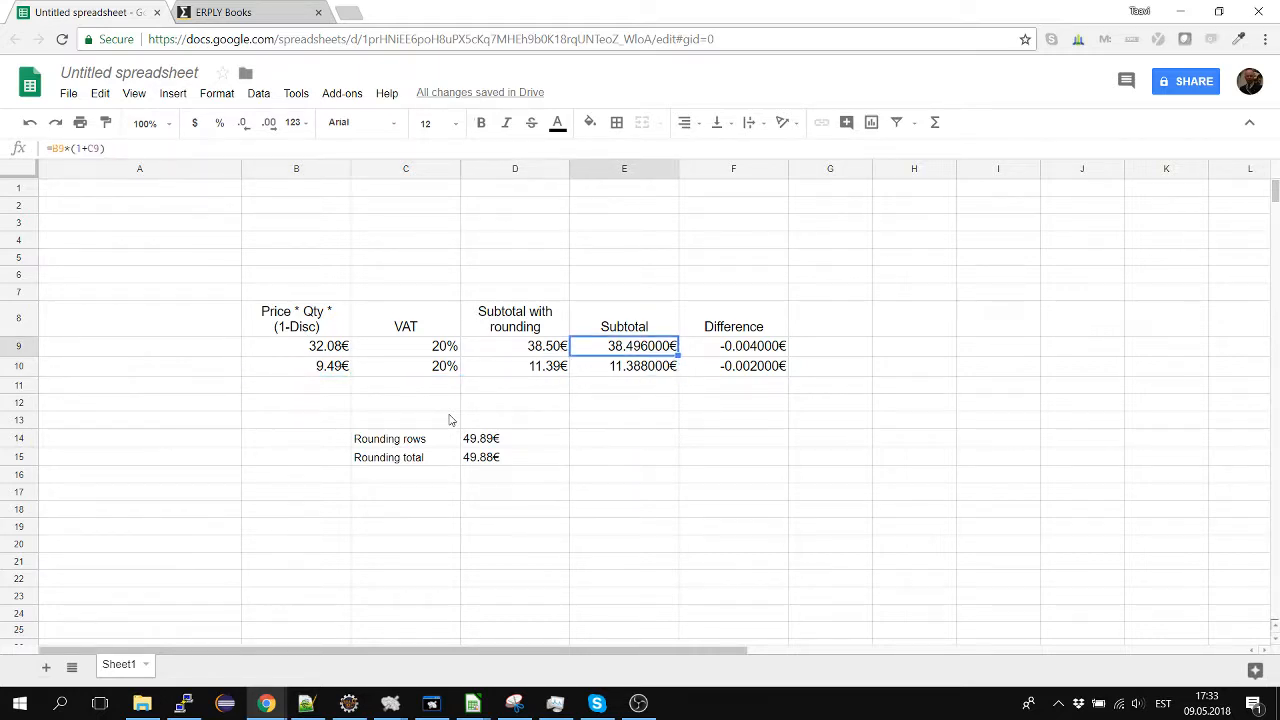
Examine the unrounded subtotals of both example rows together in E9:E10
key("Return")
key("Return")
key("Up")
key("Down")
key("shift+Up")
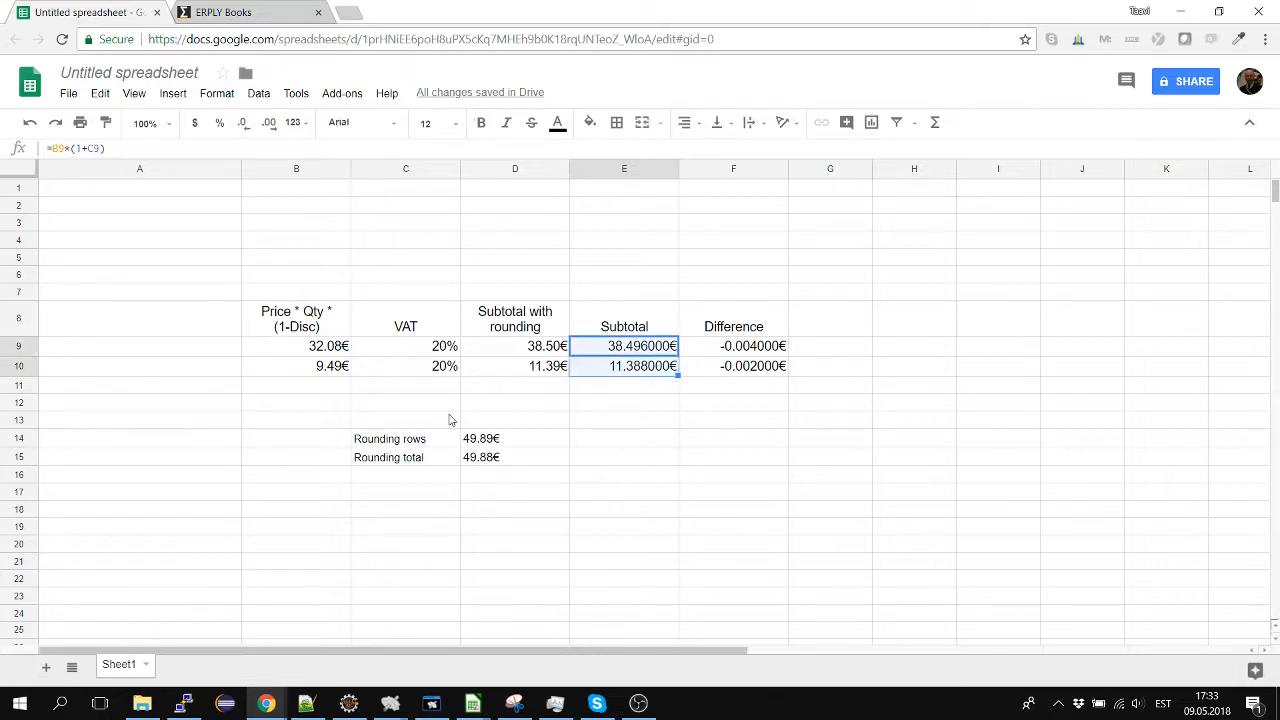
key("shift+Down")
Inspect the formula in the Rounding total cell, D15, that rounds the sum of the unrounded subtotals
key("Down")
key("Down")
key("Down")
key("Left")
key("Down")
key("Down")
key("Down")
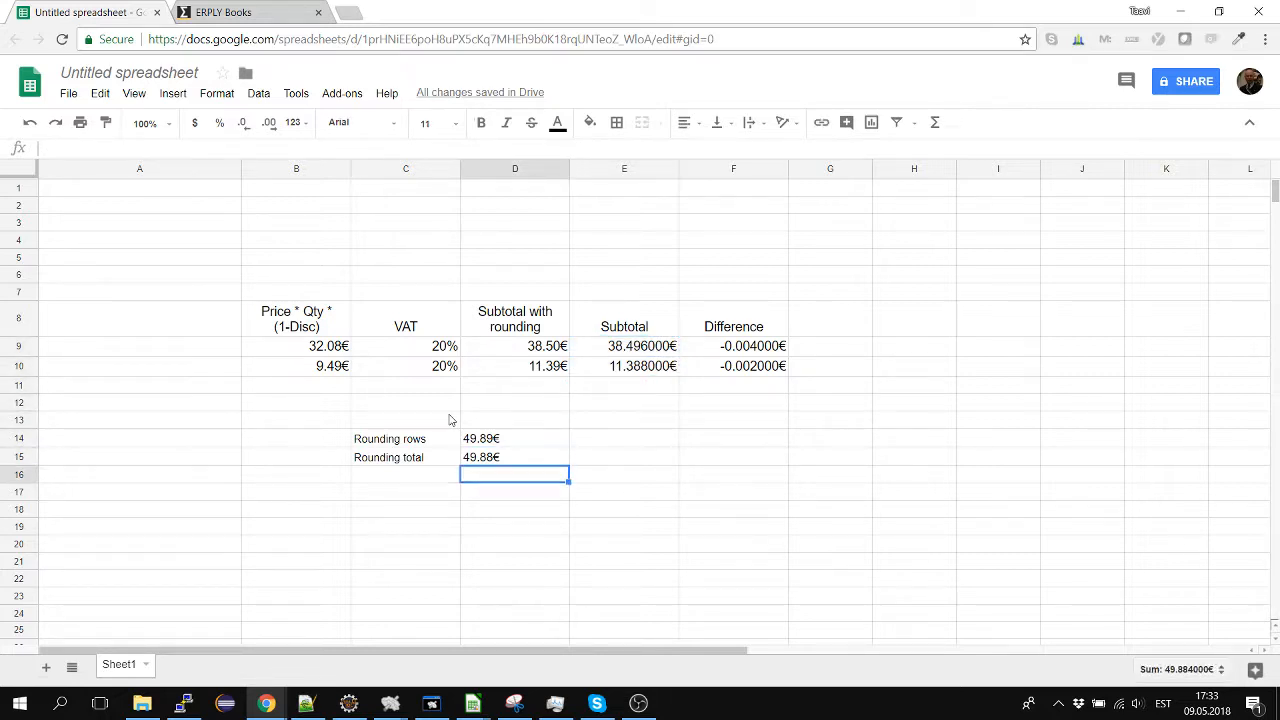
key("Up")
key("Return")
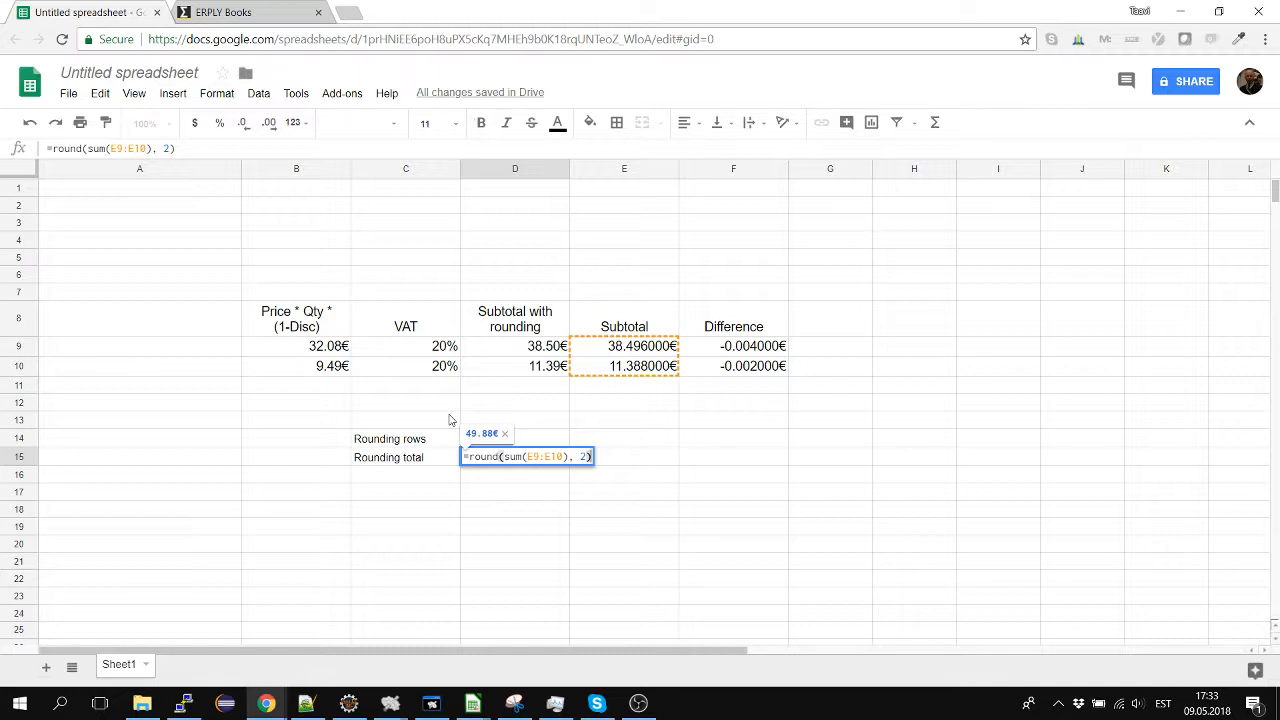
key("Return")
key("Up")
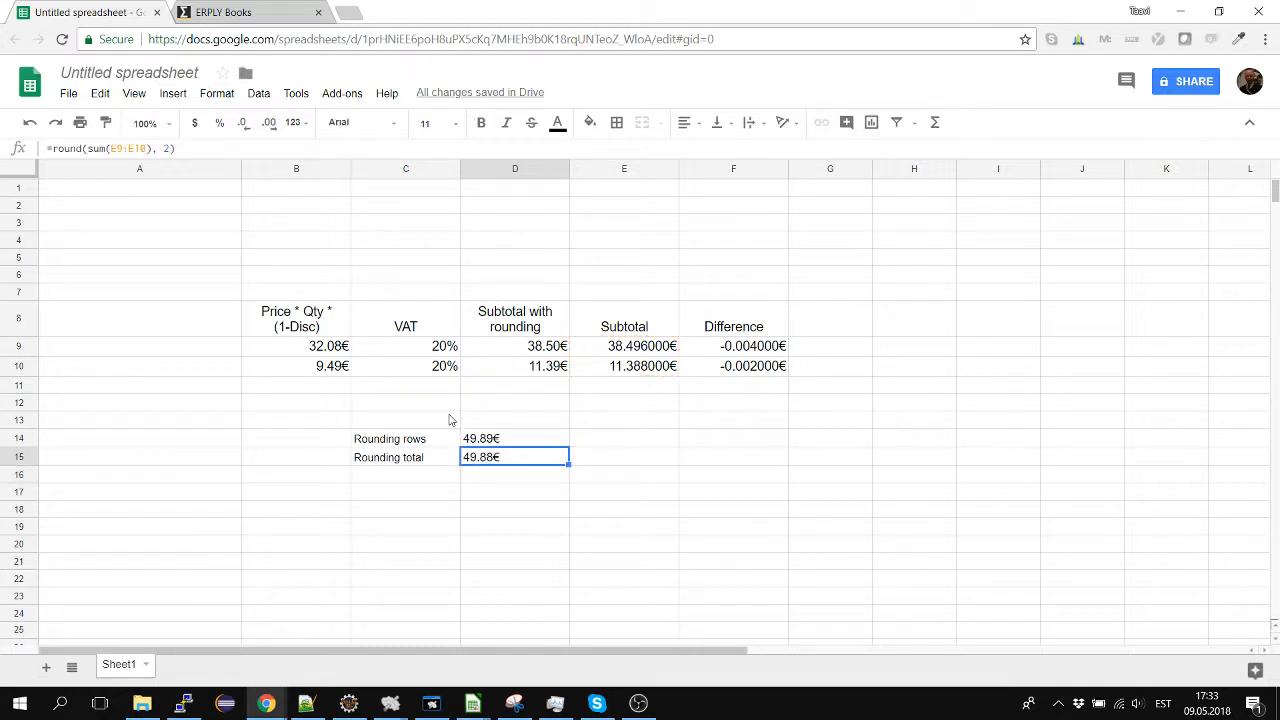
Fill the Rounding total cells C15:D15 and the Subtotal cells E8:E10 with light green
key("Left")
key("shift+Right")
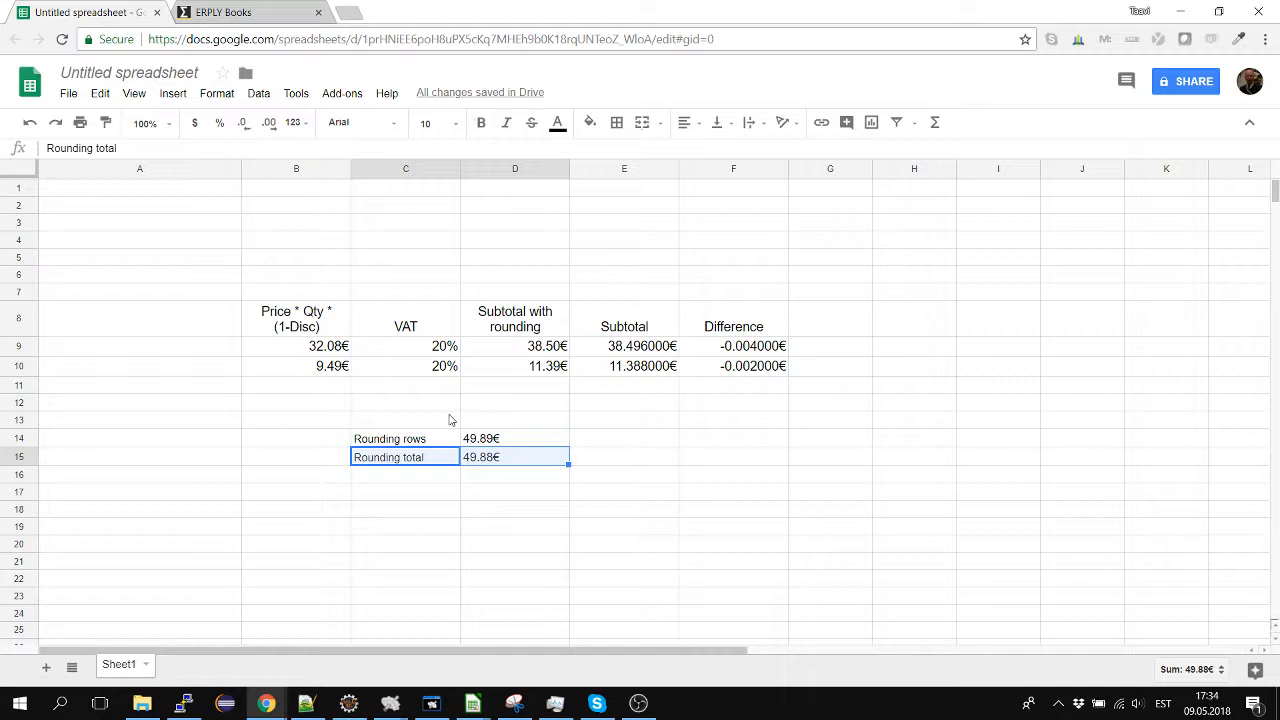
left_click(628, 324, "ctrl")
left_click(625, 348, "ctrl")
left_click(626, 366, "ctrl")
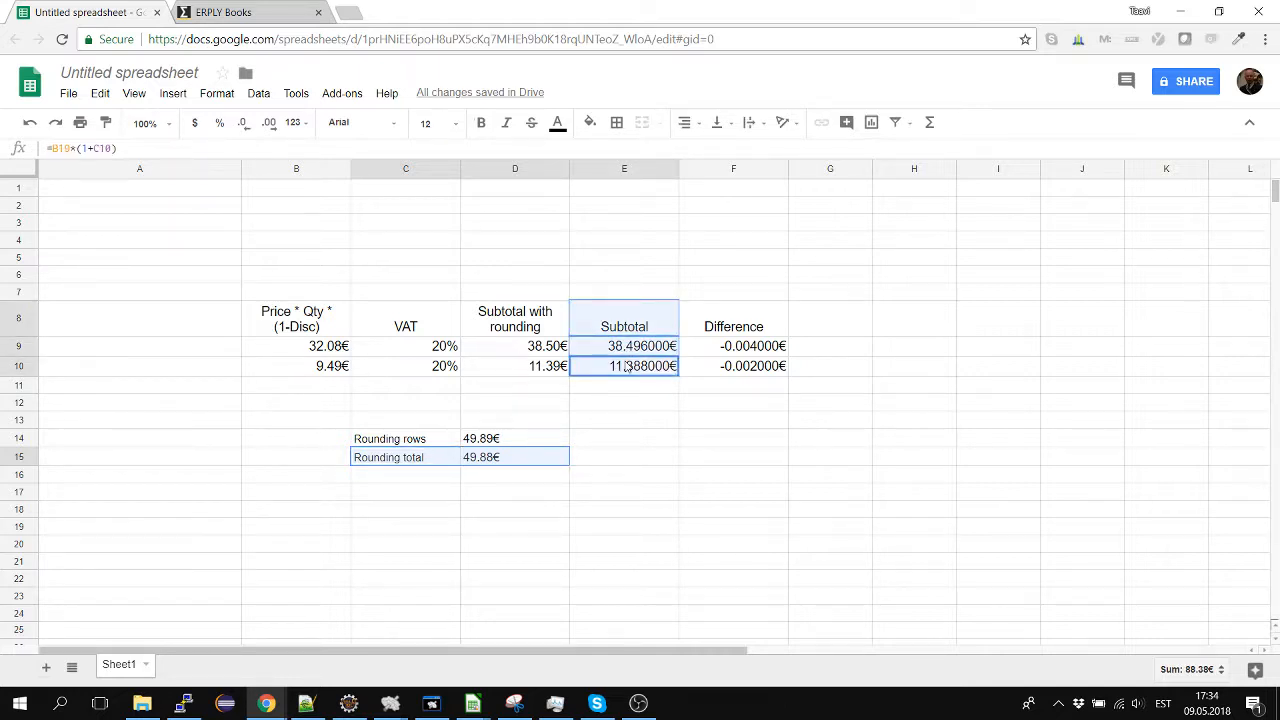
left_click(590, 122)
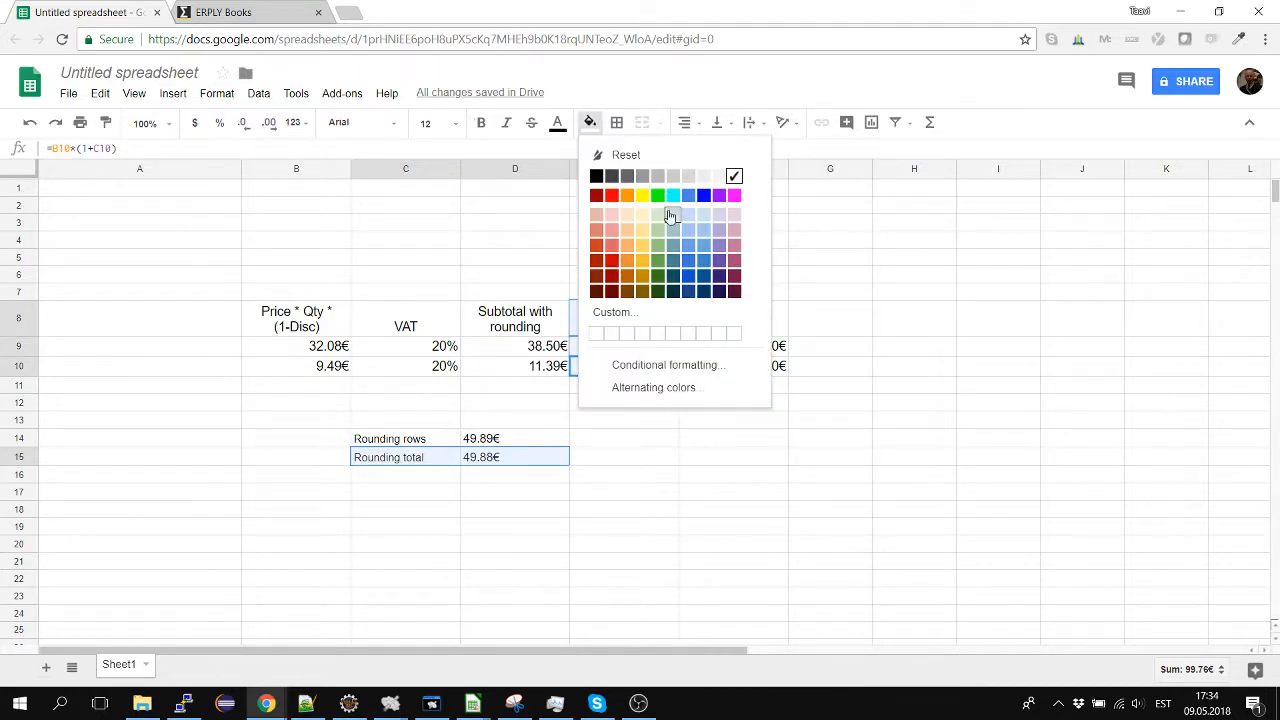
left_click(657, 229)
key("Left")
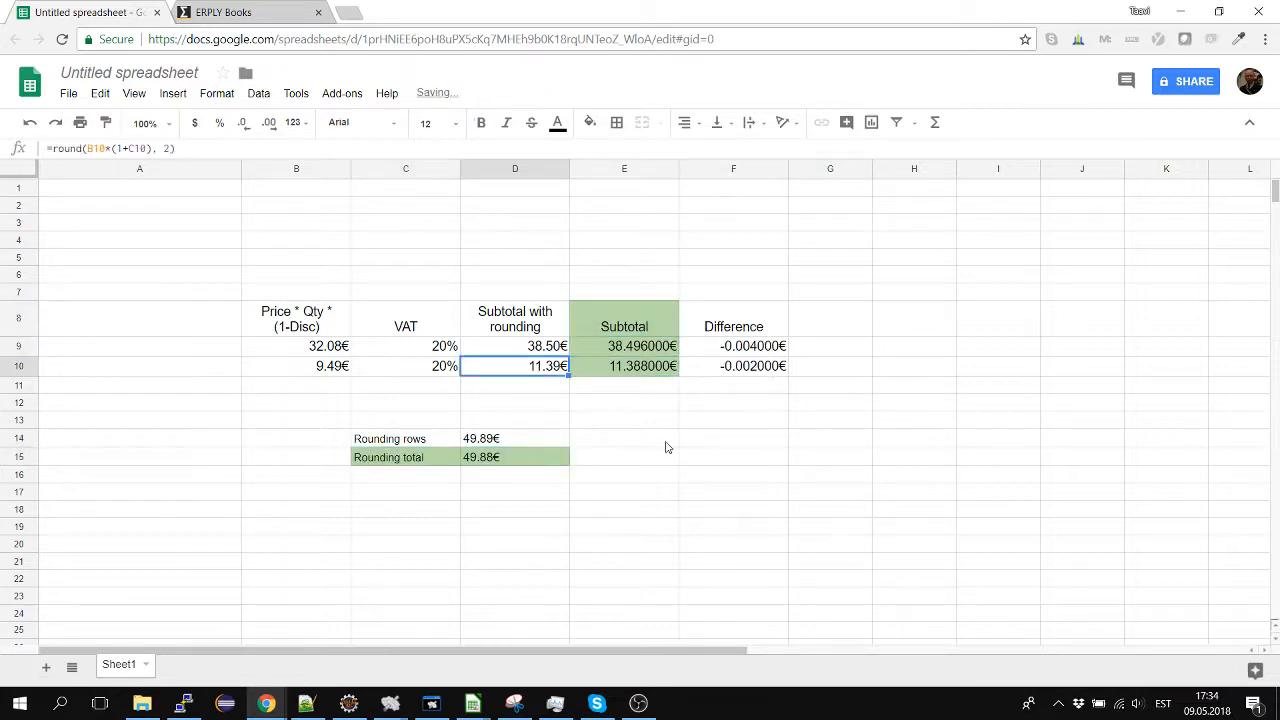
left_click(668, 447)
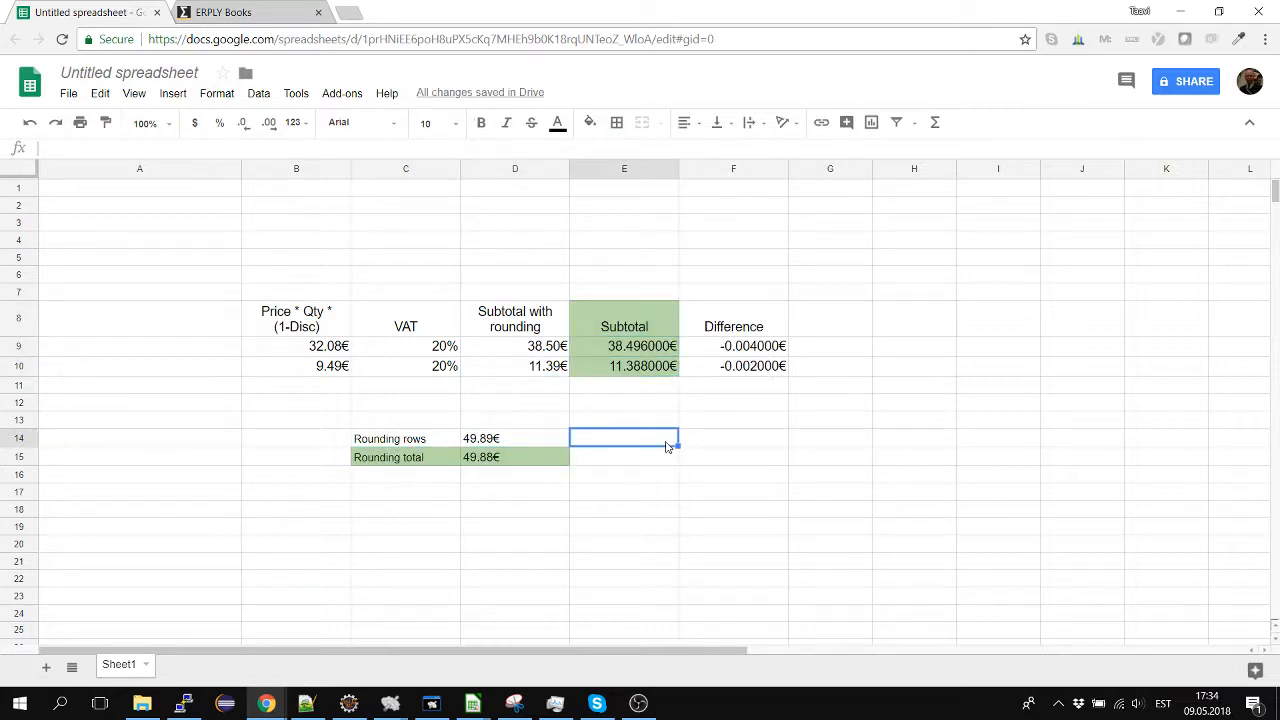
Switch to ERPLY Books and enable "Create minimum amount of transactions from invoices and payments?" in the Configuration
key("ctrl+Tab")
left_click(1090, 76)
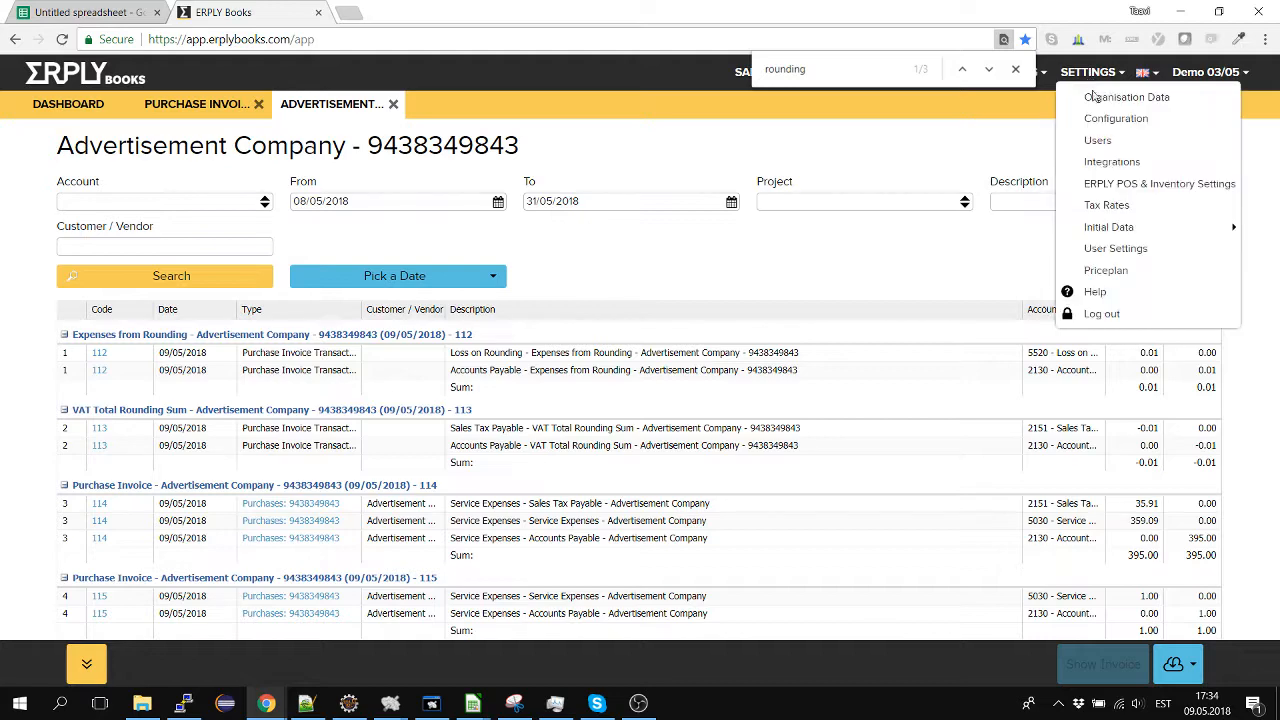
left_click(1100, 126)
scroll(540, 423, "down", 5)
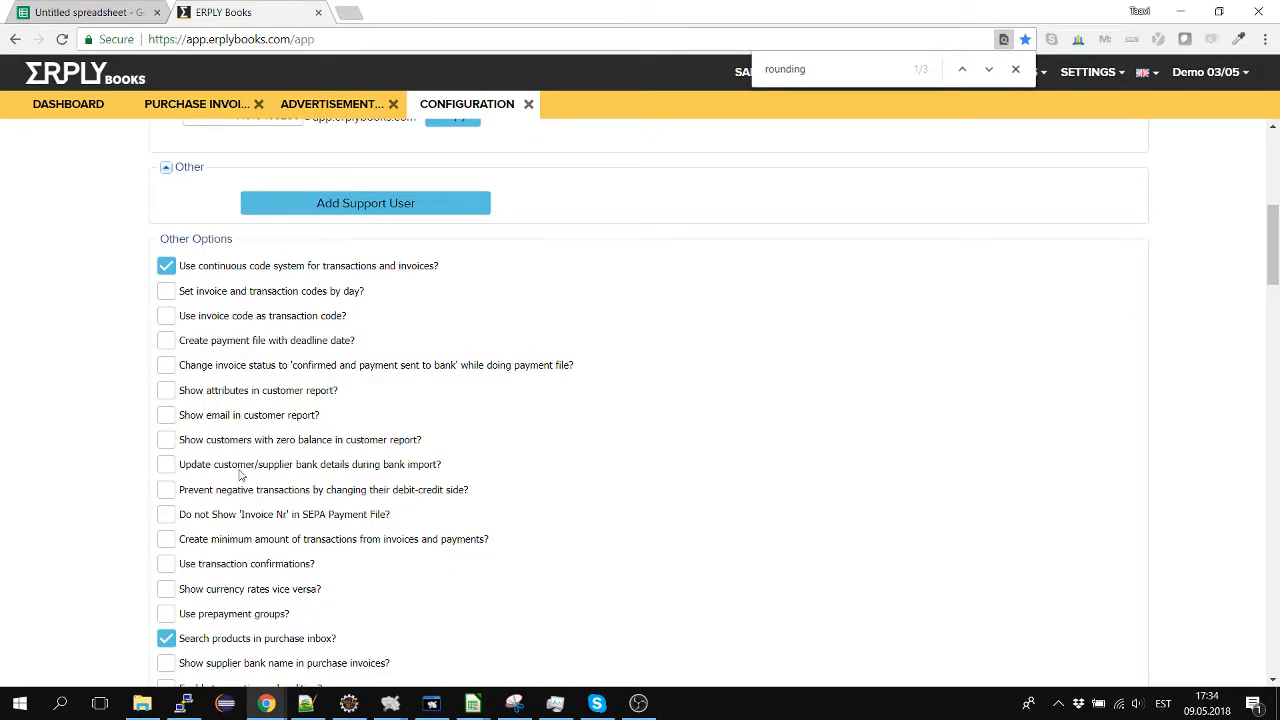
left_click(251, 541)
left_click(1015, 69)
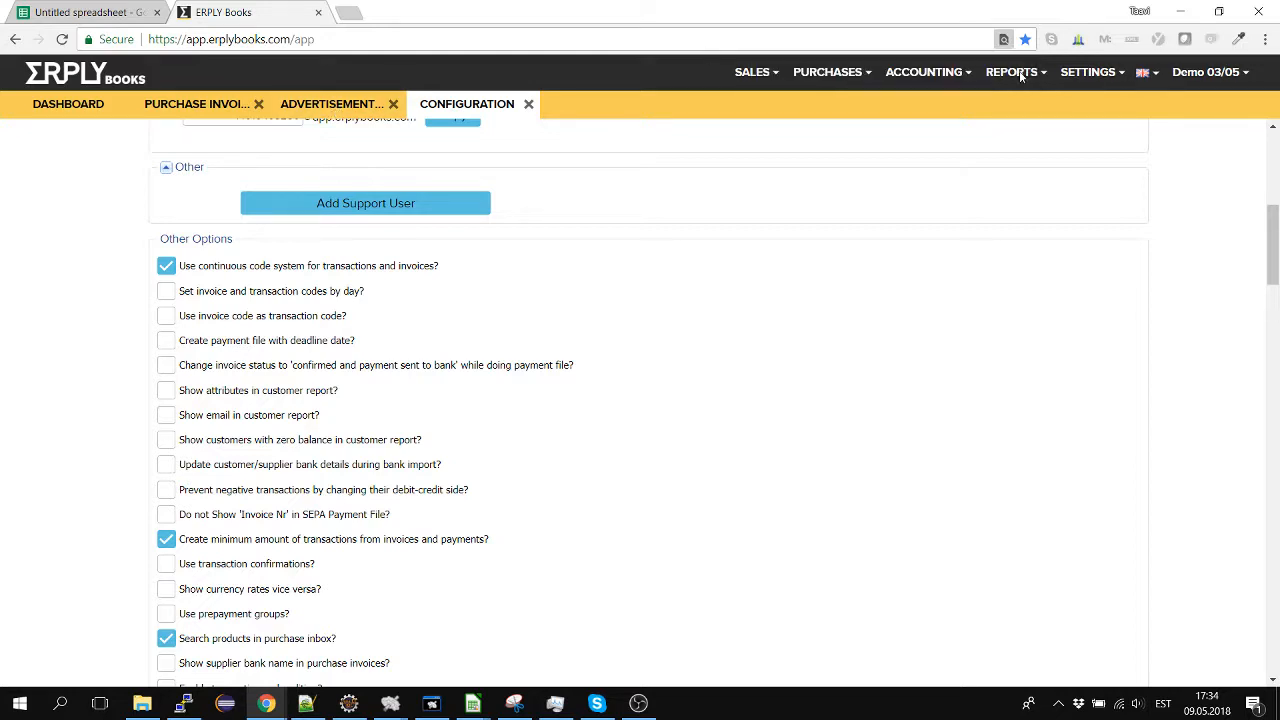
Start a new purchase invoice and copy the two net prices in B9:B10 of the example spreadsheet for it
left_click(816, 75)
left_click(816, 97)
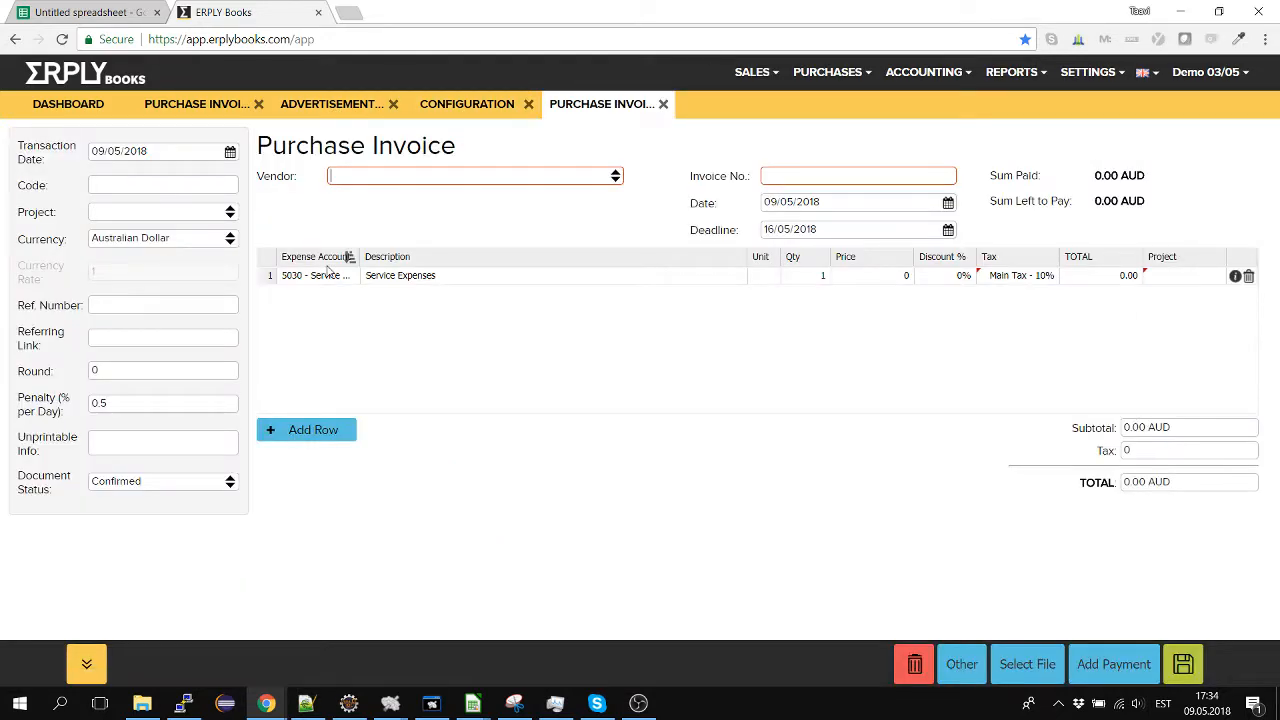
key("ctrl+Tab")
key("Left")
key("Left")
key("Left")
key("Up")
key("Up")
key("Up")
key("Up")
key("Up")
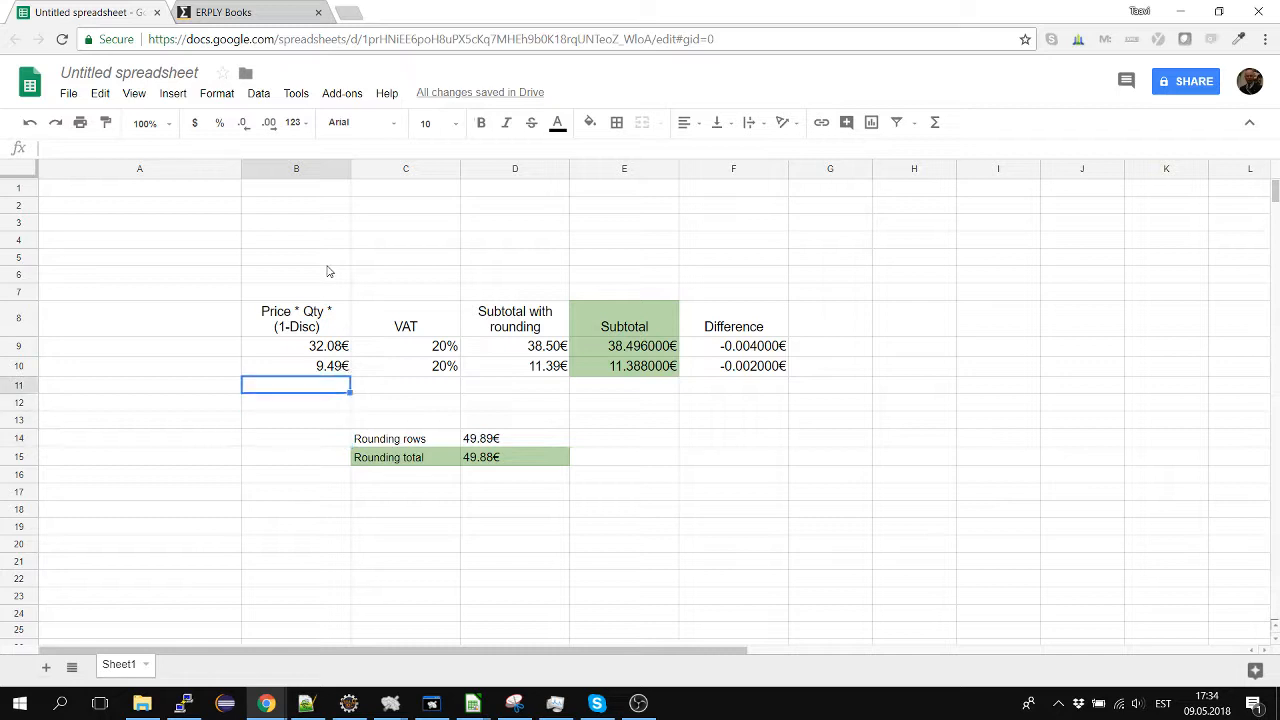
key("shift+Down")
key("ctrl+c")
key("ctrl+Tab")
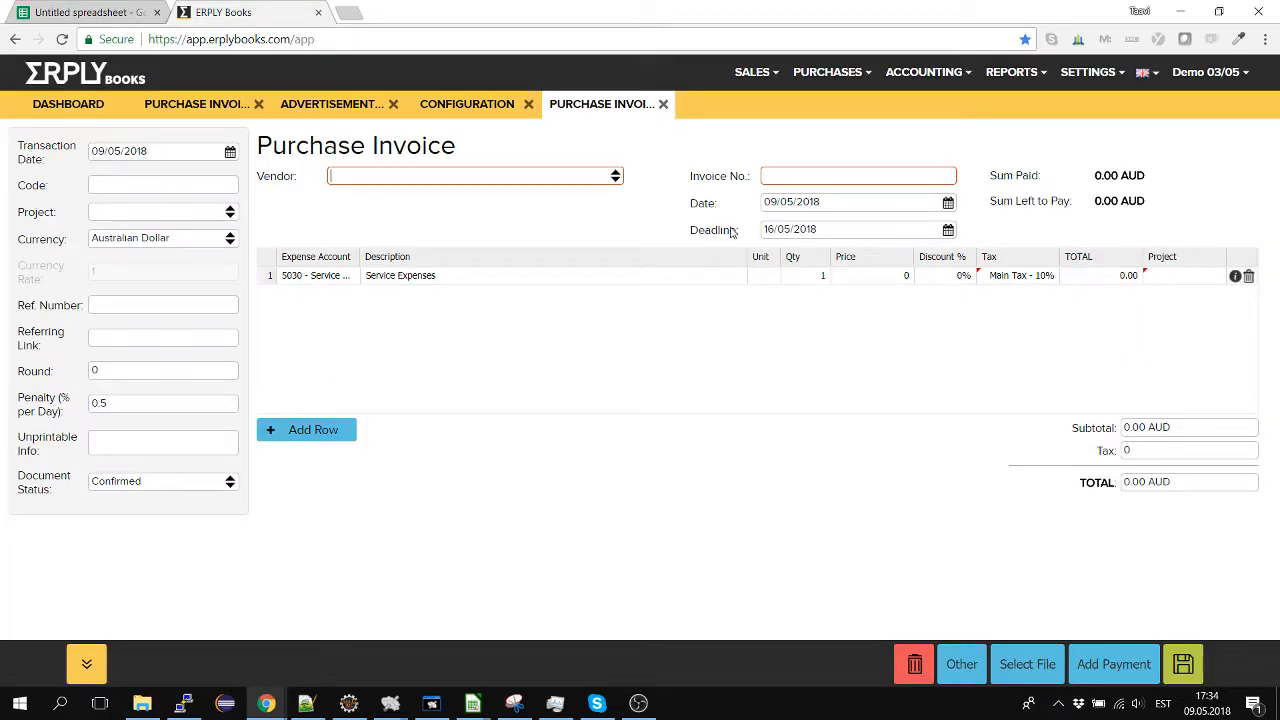
Set the new purchase invoice's vendor to Car Repair and enter an invoice number
key("Down")
key("Down")
key("Down")
key("Return")
key("Tab")
type("4398439843")
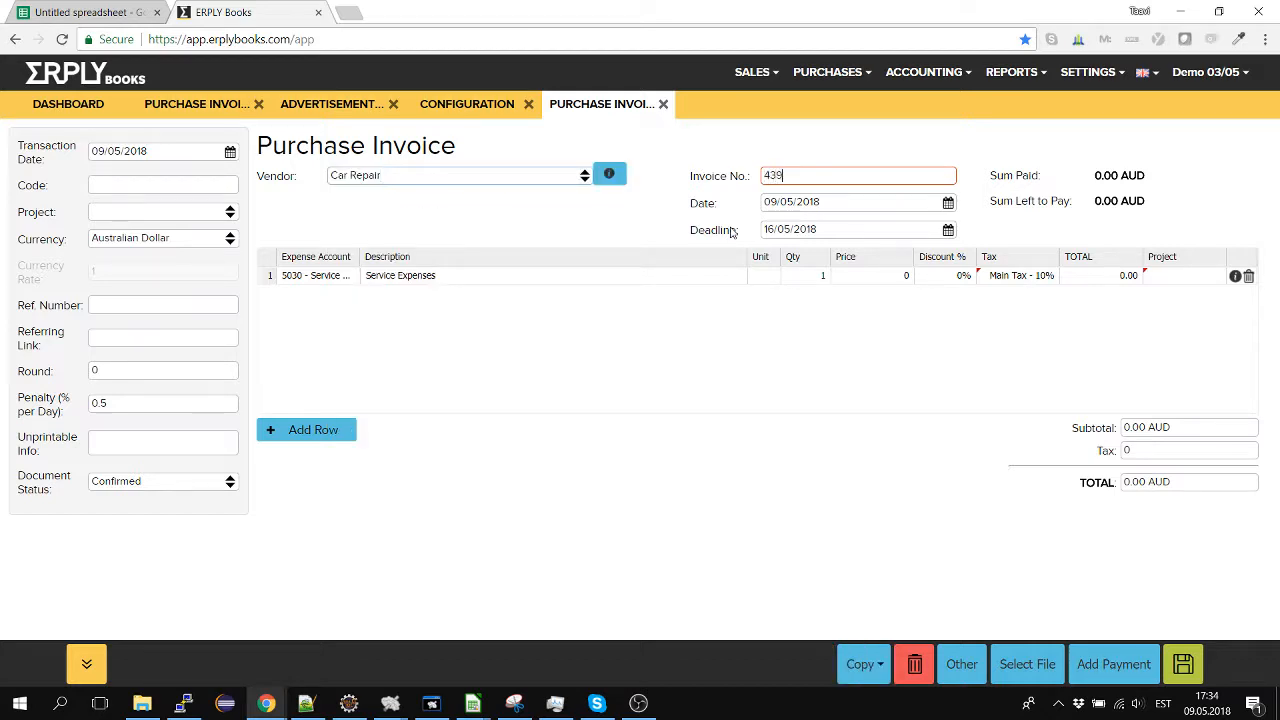
Add a second Service Expenses row to the purchase invoice
key("Tab")
key("Tab")
key("Tab")
key("Tab")
key("Tab")
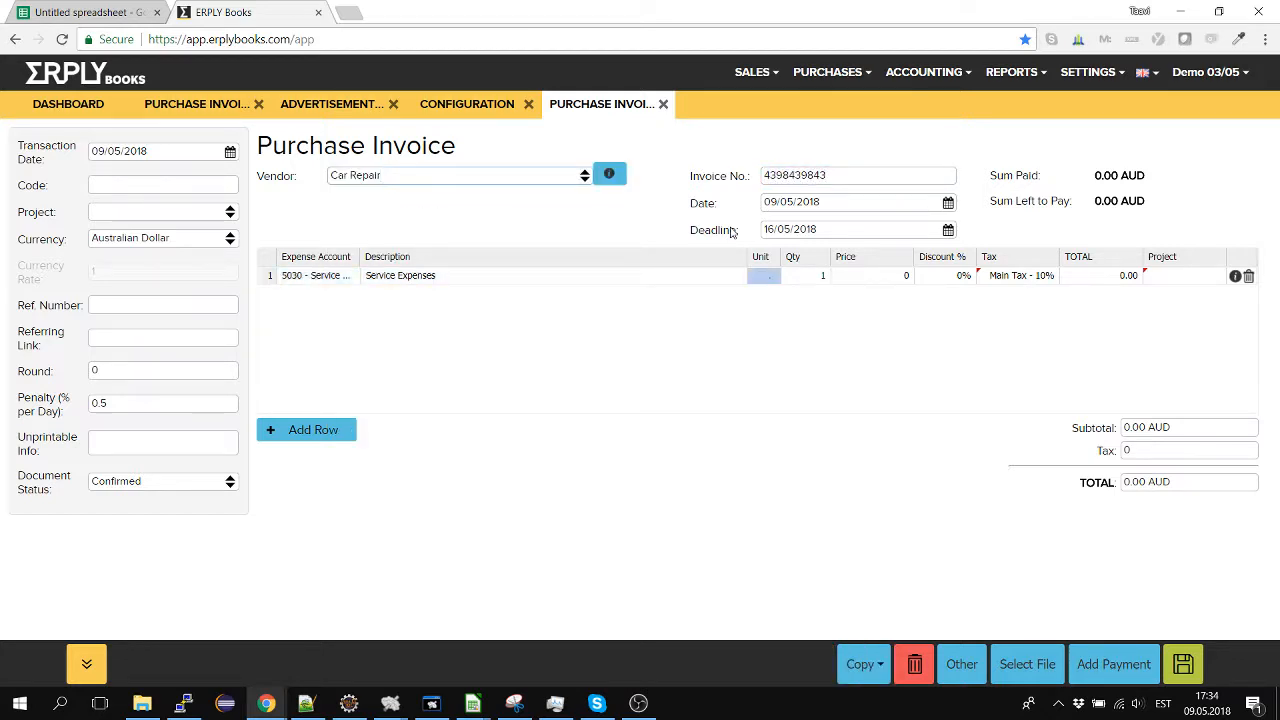
key("Return")
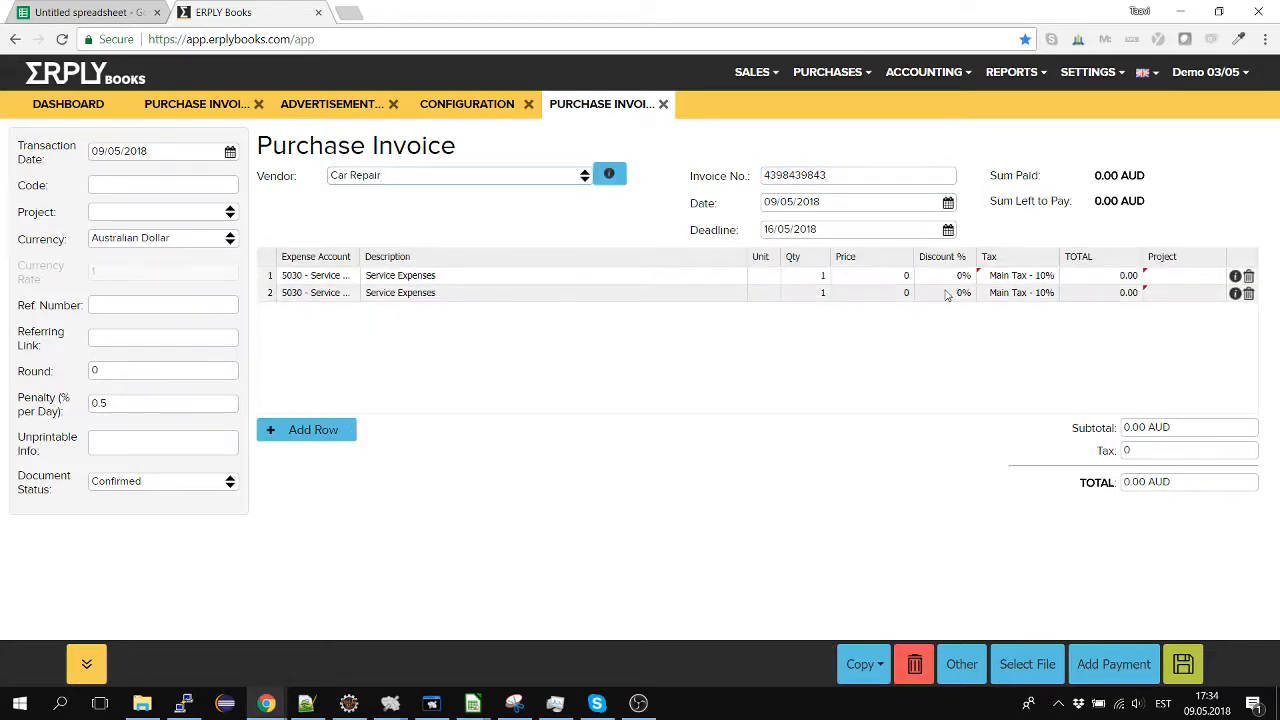
Set the first invoice row's price to 32.08 using the value copied from the spreadsheet
key("ctrl+Tab")
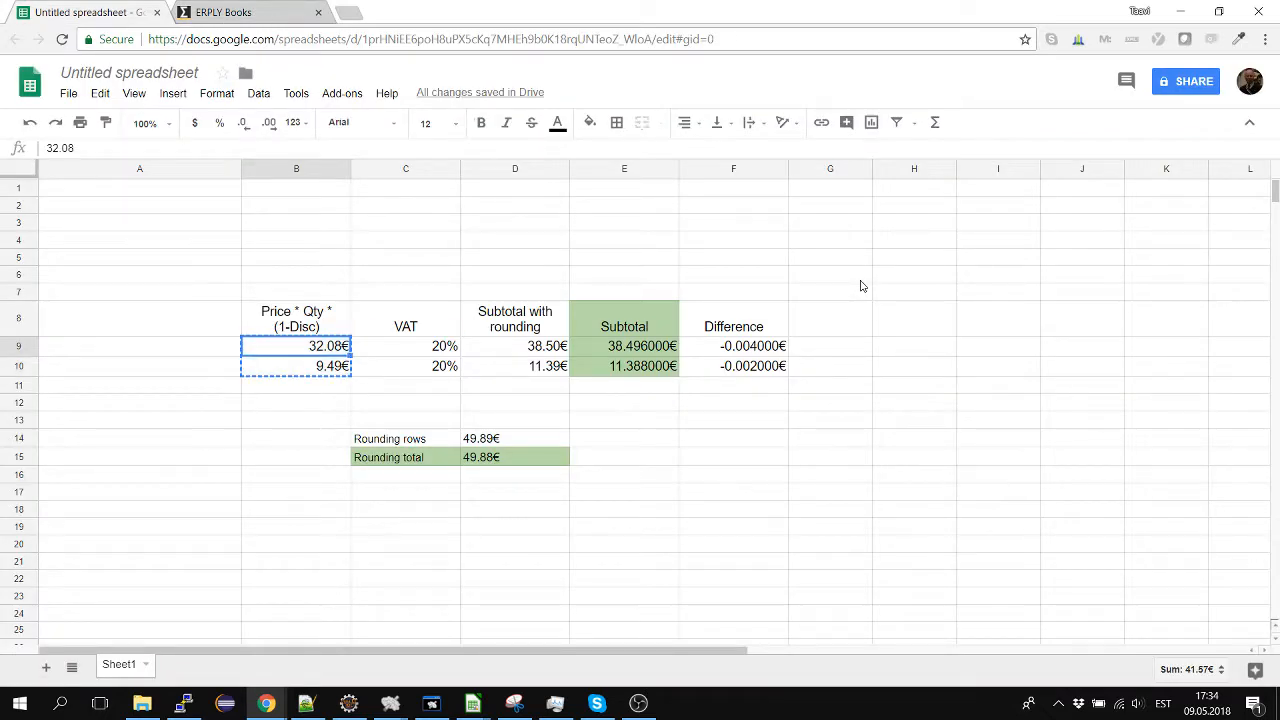
key("Down")
key("ctrl+Tab")
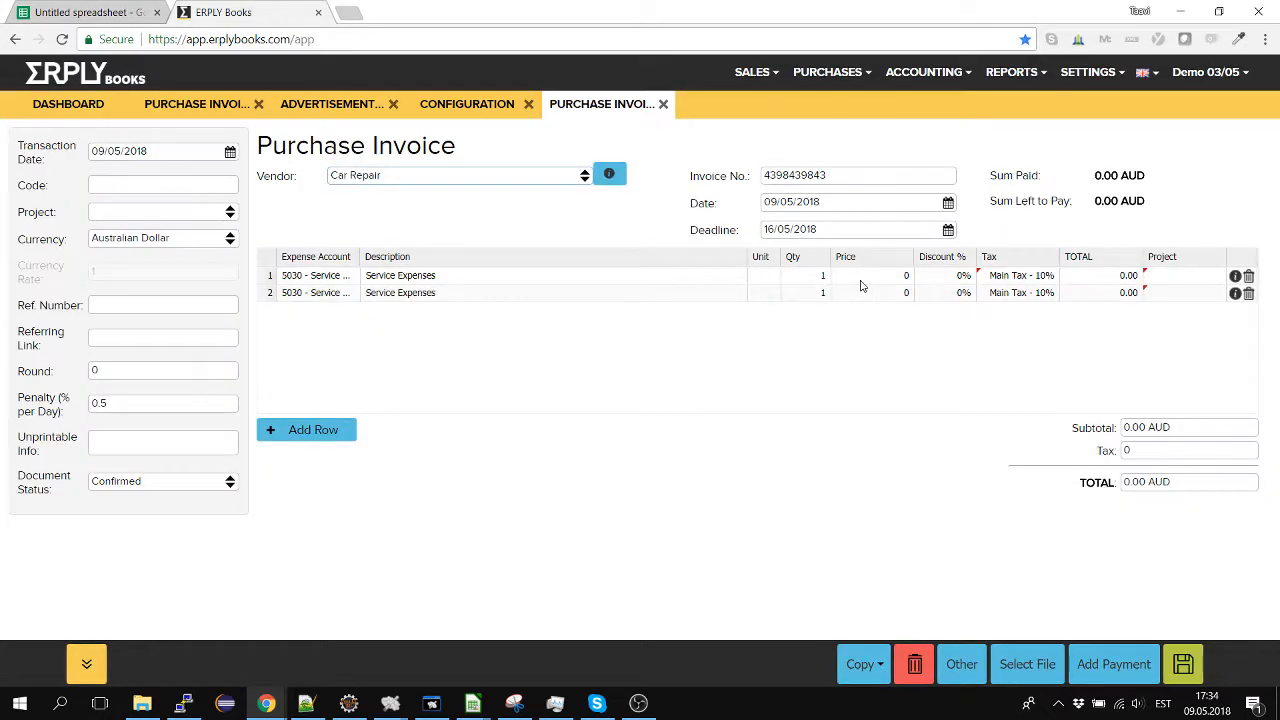
double_click(862, 281)
key("ctrl+v")
key("Return")
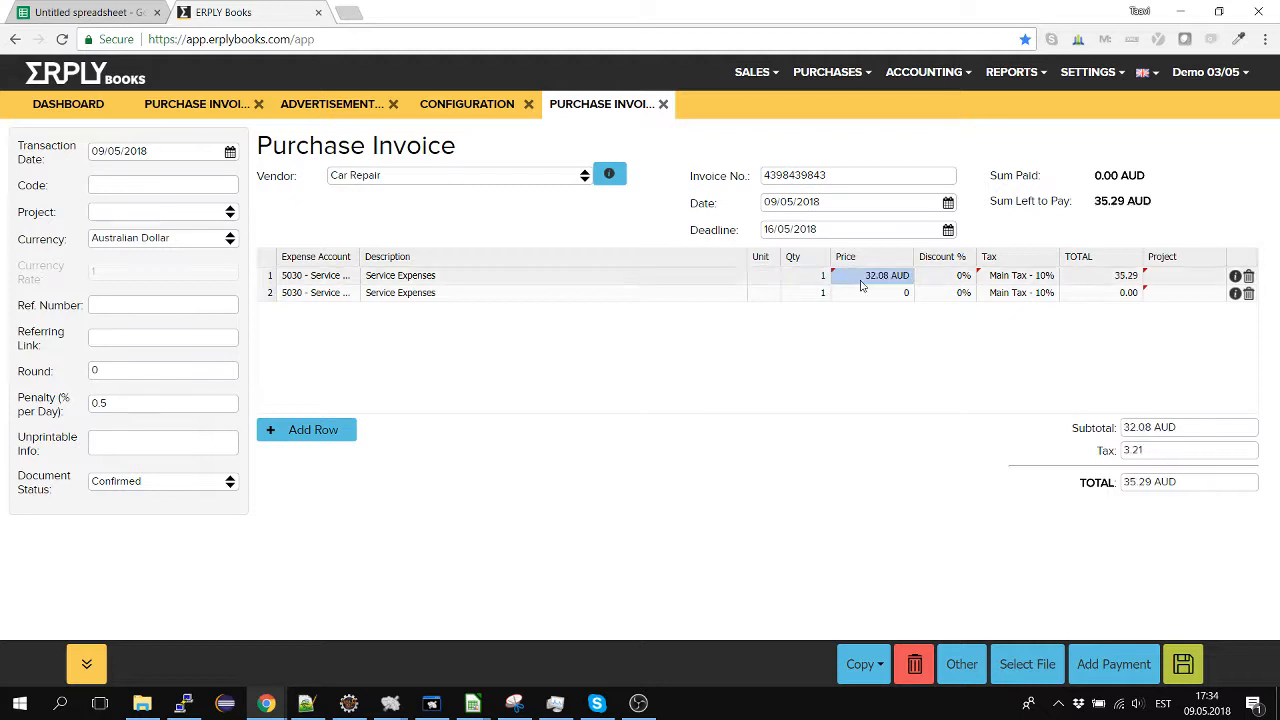
Copy the second net price, 9.49, from B10 of the spreadsheet into the second invoice row's price
key("ctrl+Tab")
key("Down")
key("Up")
key("ctrl+c")
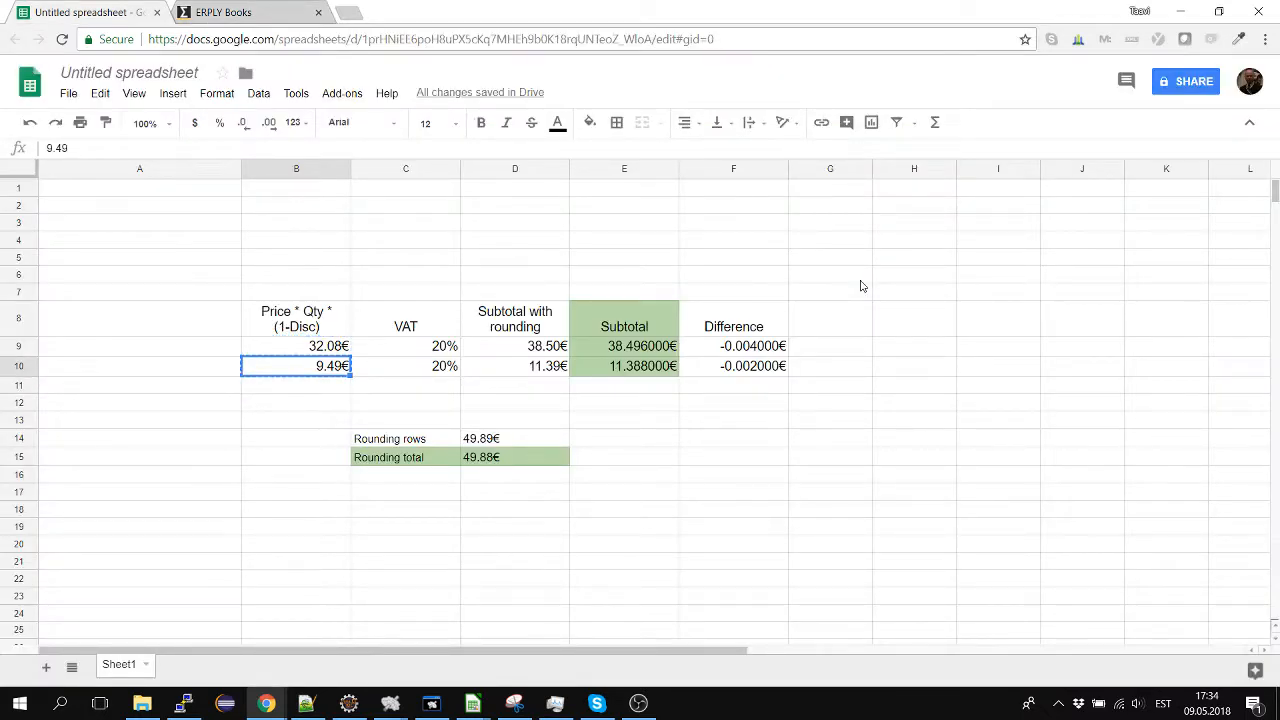
key("ctrl+Tab")
key("Return")
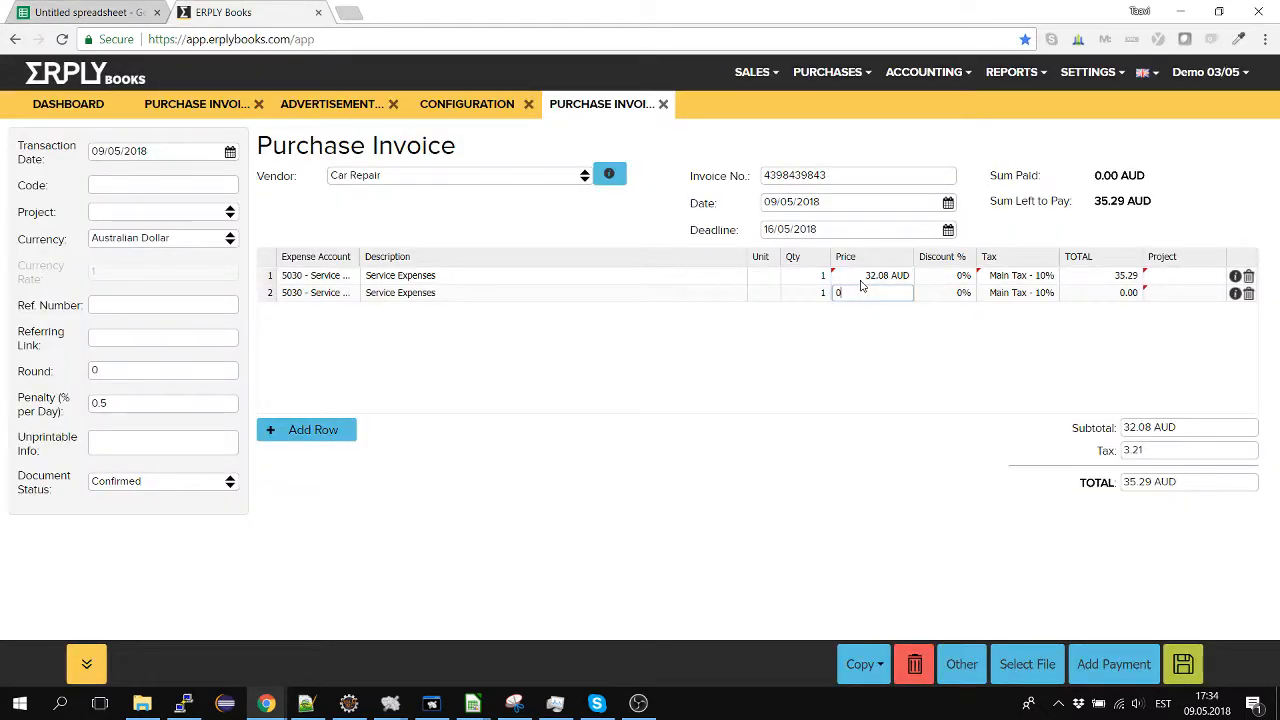
key("ctrl+v")
key("Return")
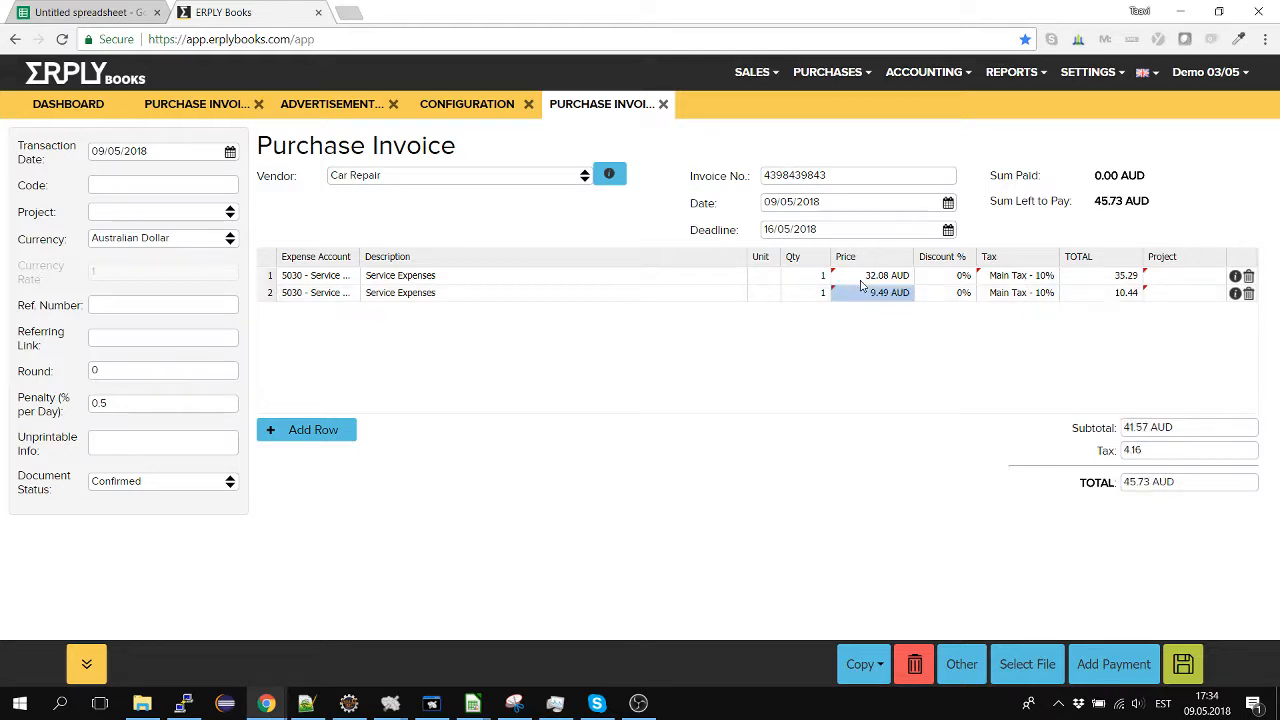
Set the tax of both purchase invoice rows to 20%
key("Right")
key("Right")
key("Up")
key("Return")
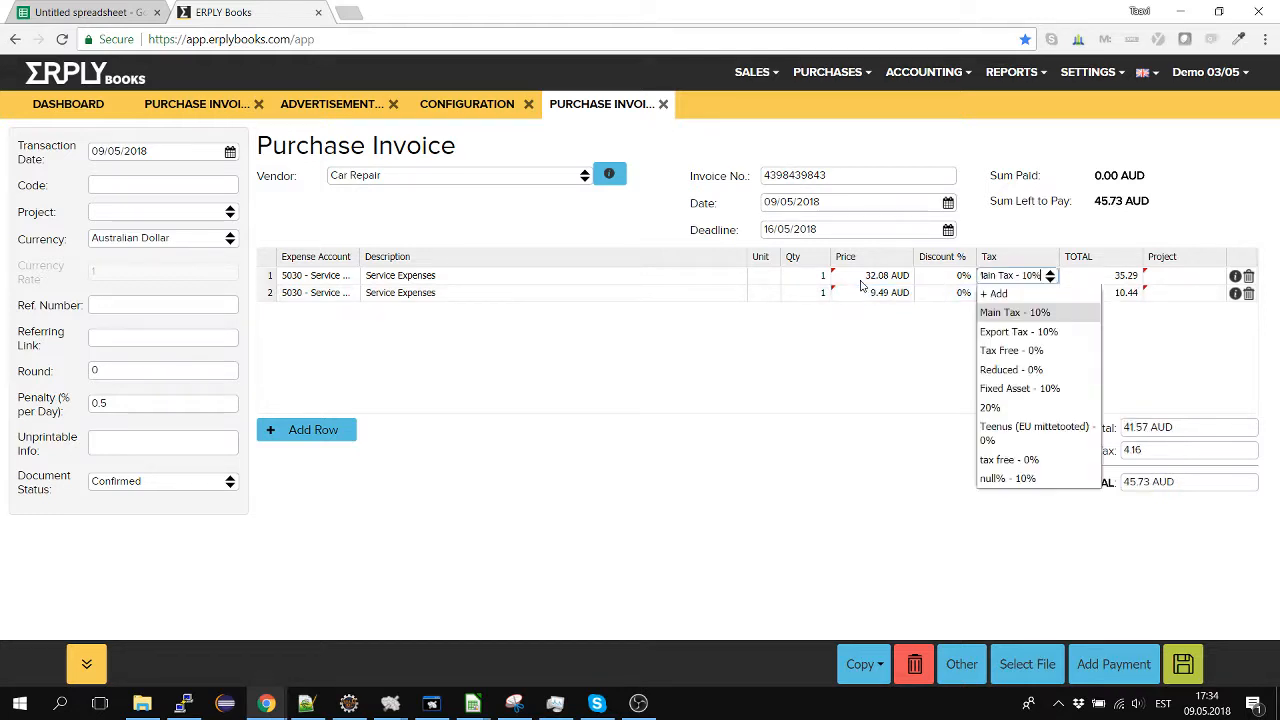
key("Down")
key("Down")
key("Down")
key("Down")
key("Down")
key("Return")
key("Down")
key("Return")
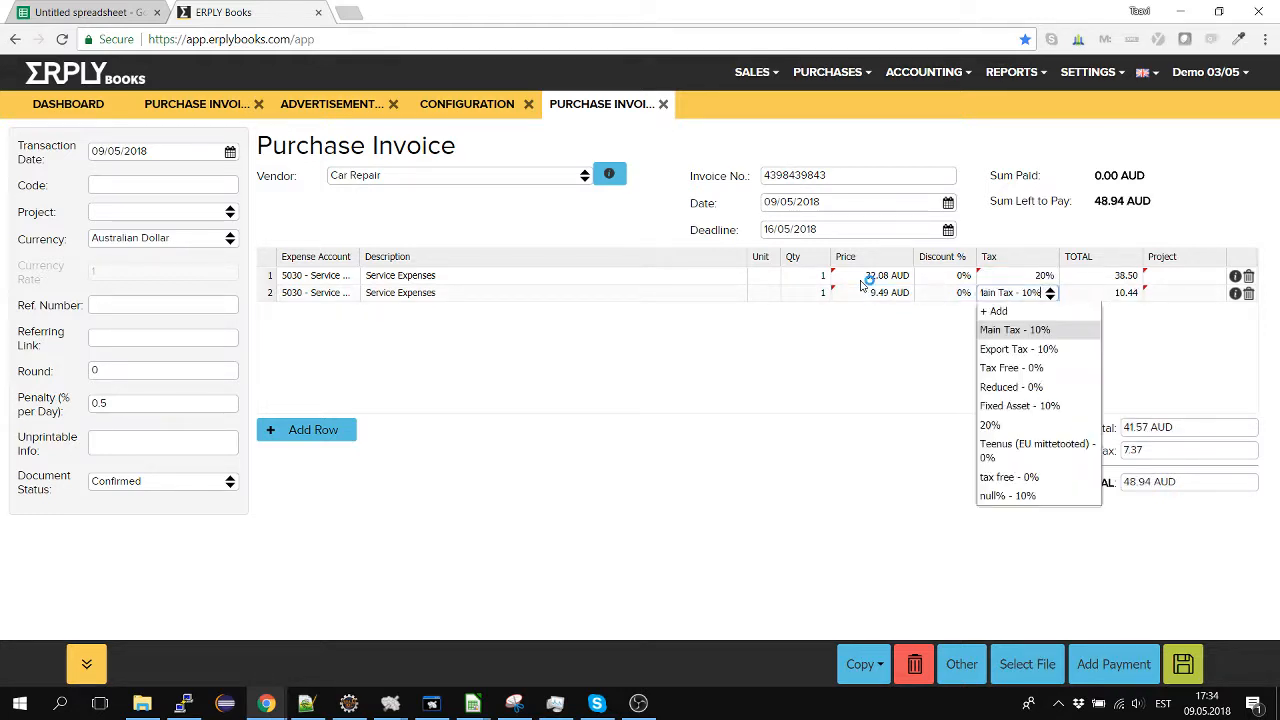
key("Down")
key("Down")
key("Down")
key("Down")
key("Down")
key("Return")
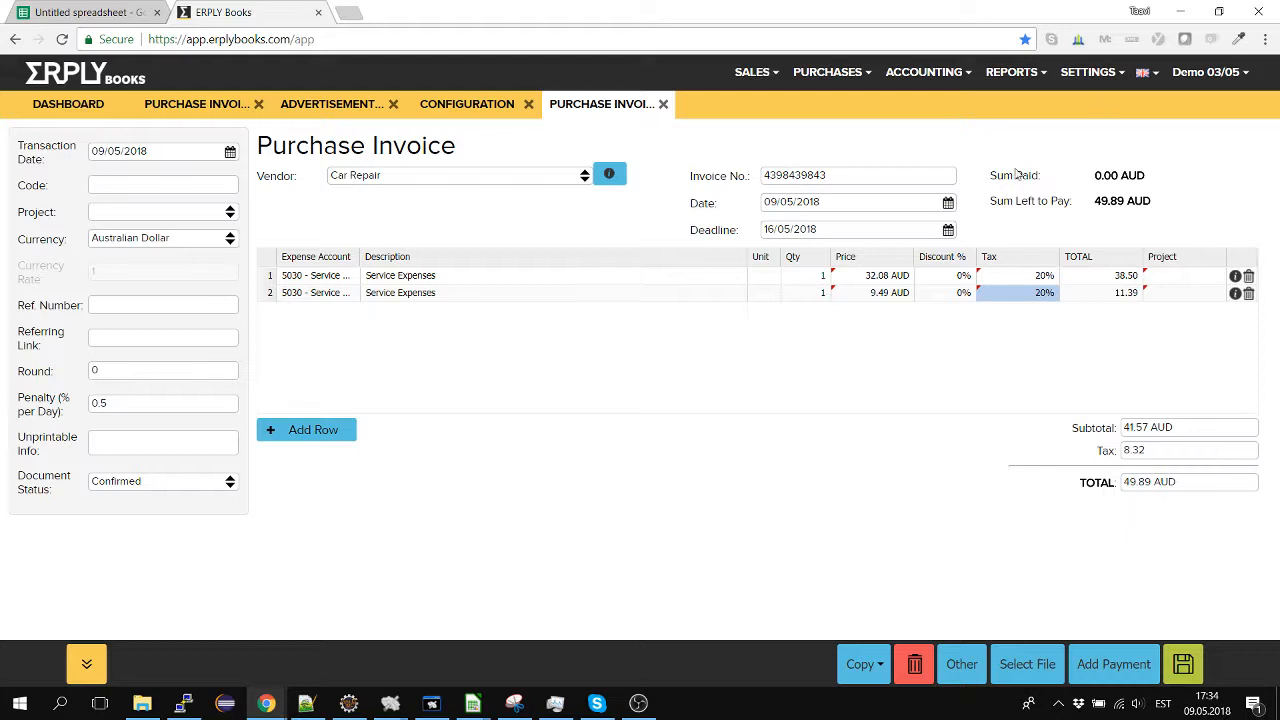
Save the Car Repair purchase invoice without attaching a file and open its transactions
left_click(1185, 664)
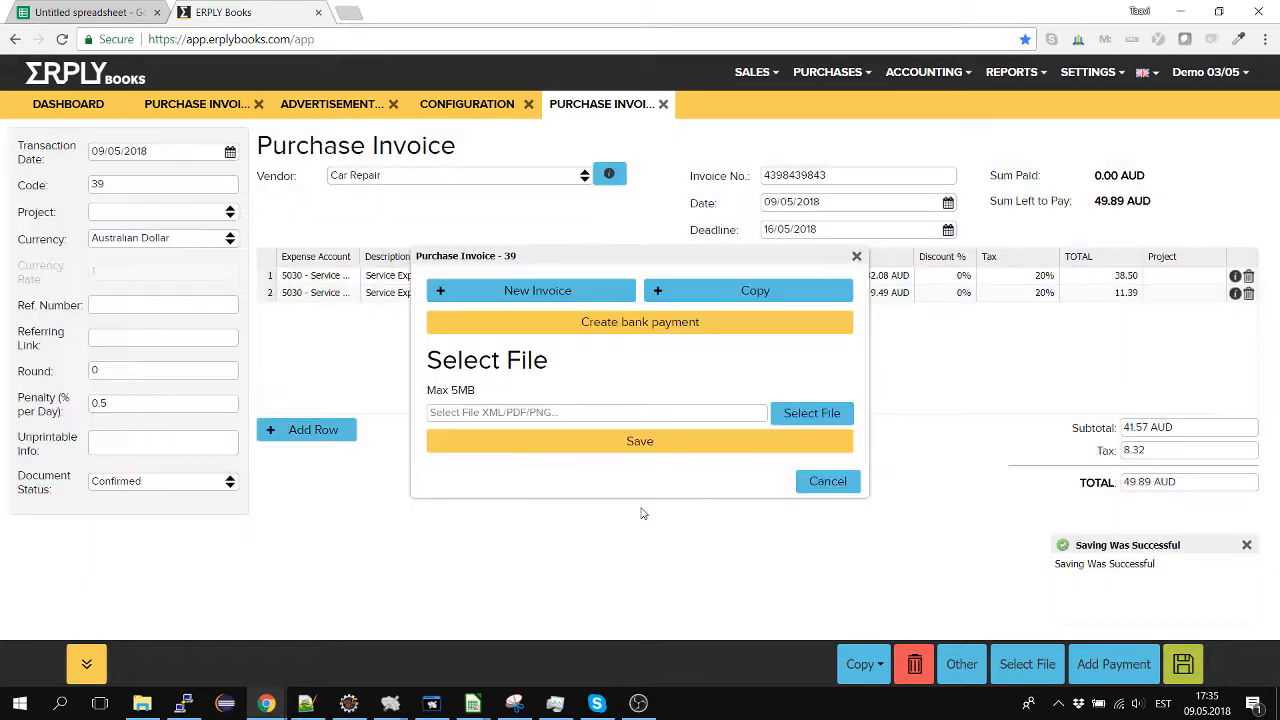
left_click(834, 483)
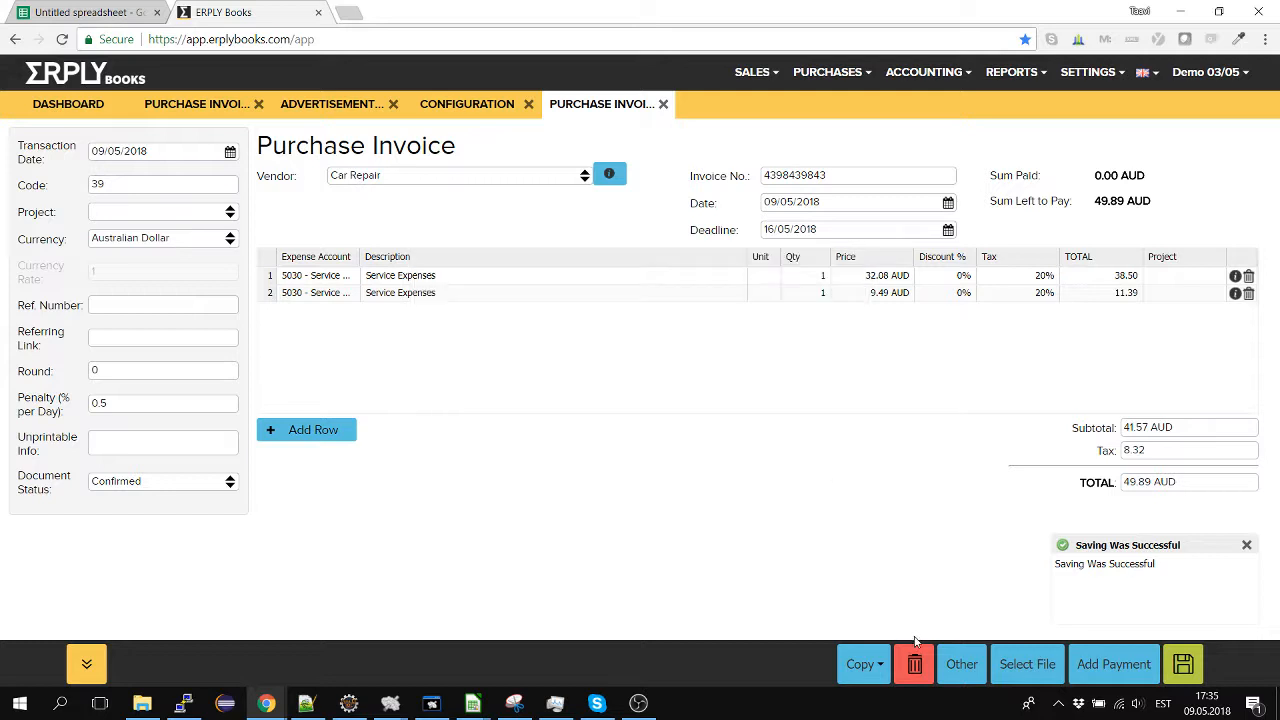
left_click(961, 664)
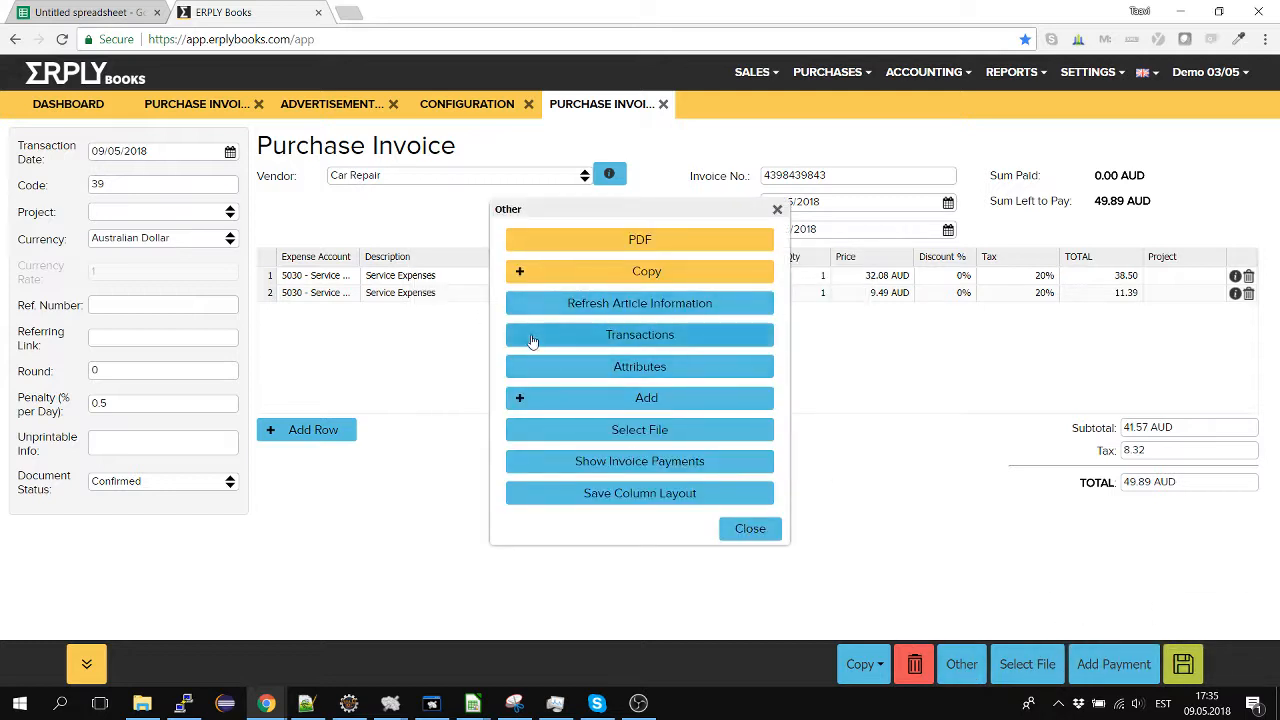
left_click(533, 336)
left_click(764, 530)
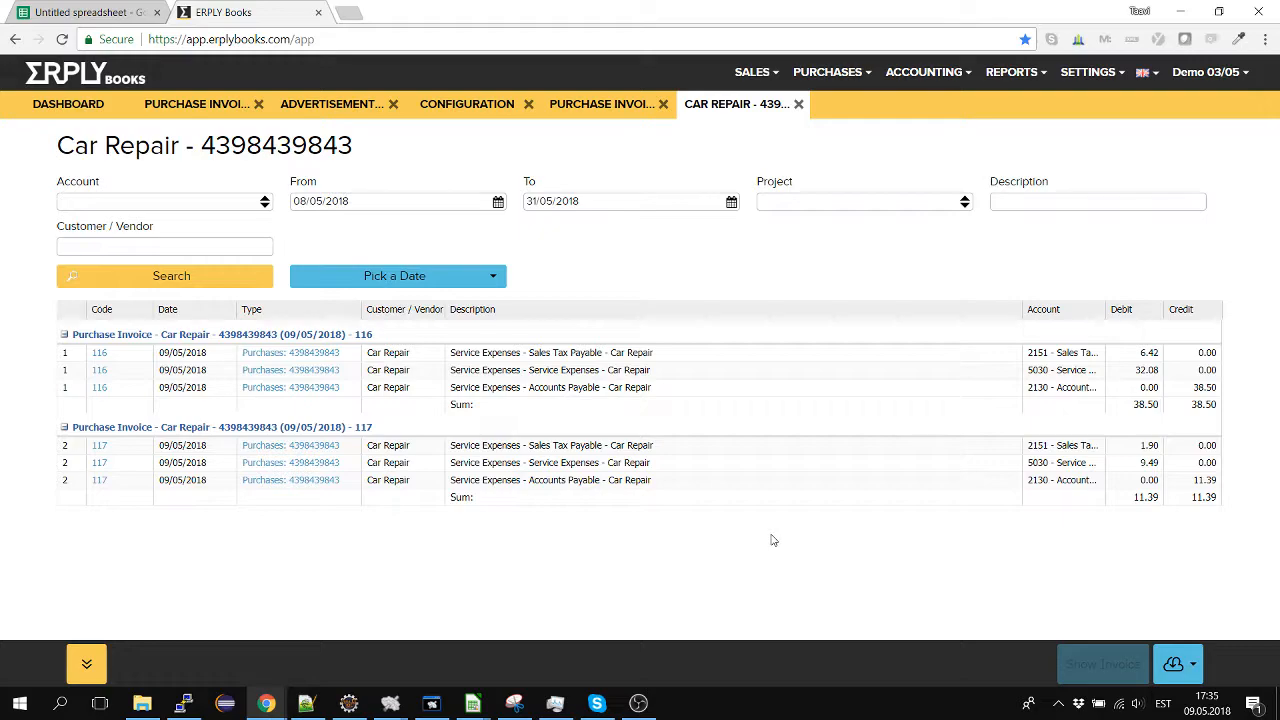
Enable creating the minimum amount of transactions from invoices and payments in the configuration, save it and reload the site
left_click(448, 103)
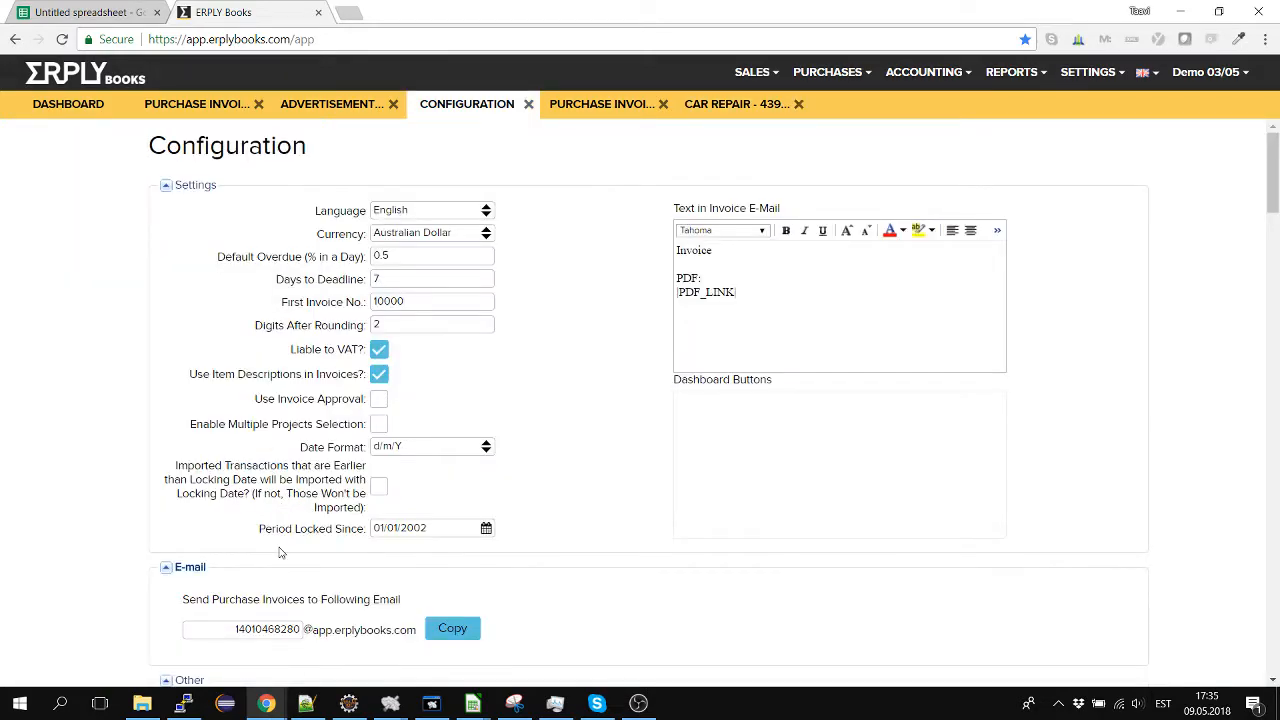
scroll(280, 553, "down", 5)
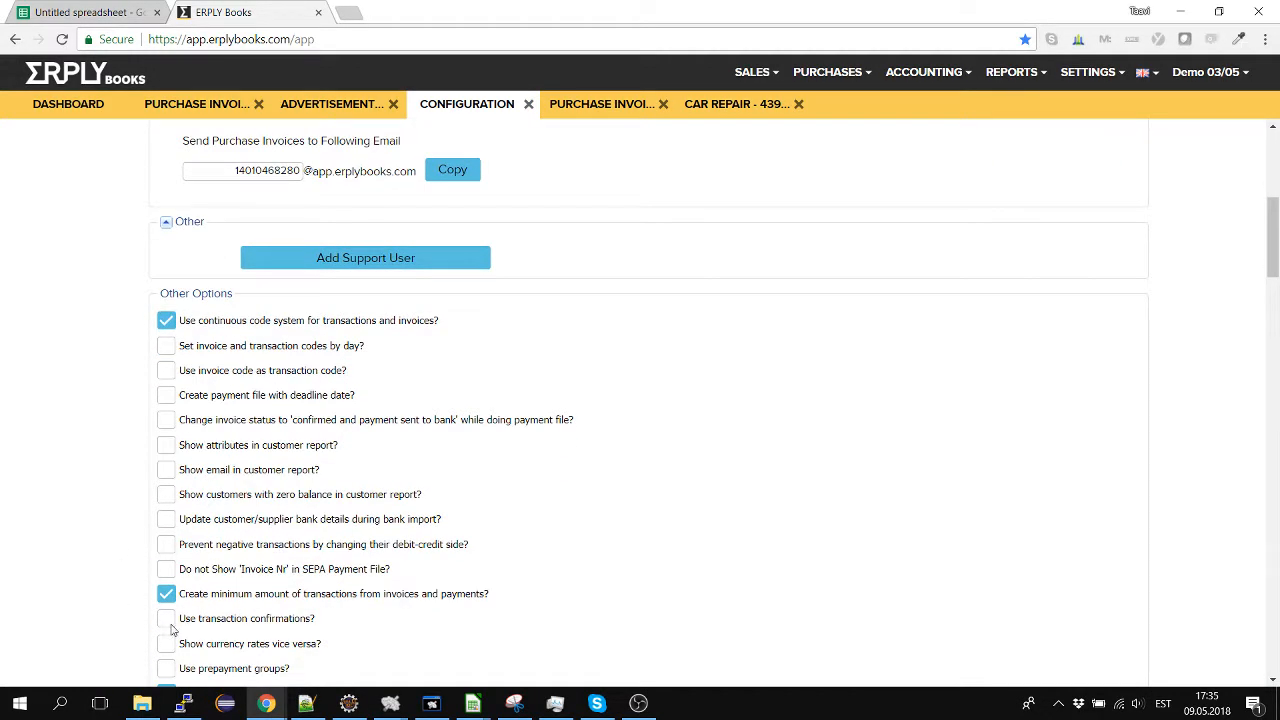
scroll(171, 628, "down", 15)
left_click(178, 668)
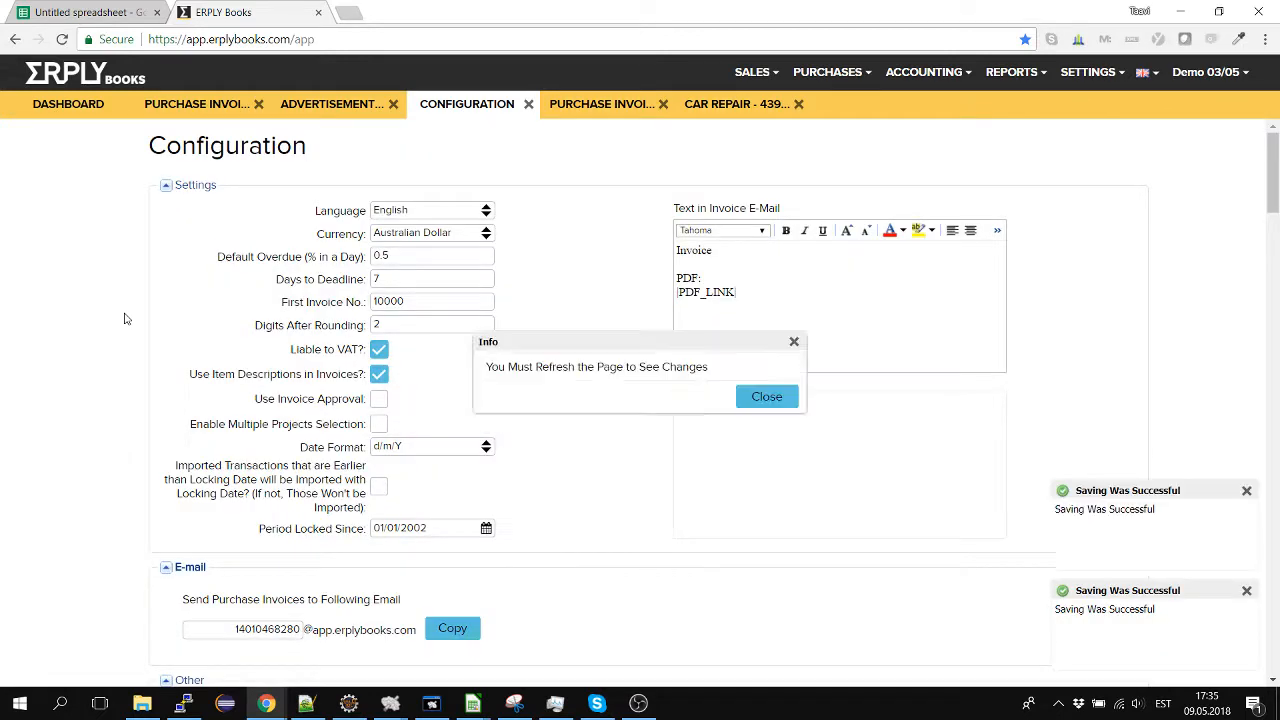
key("F5")
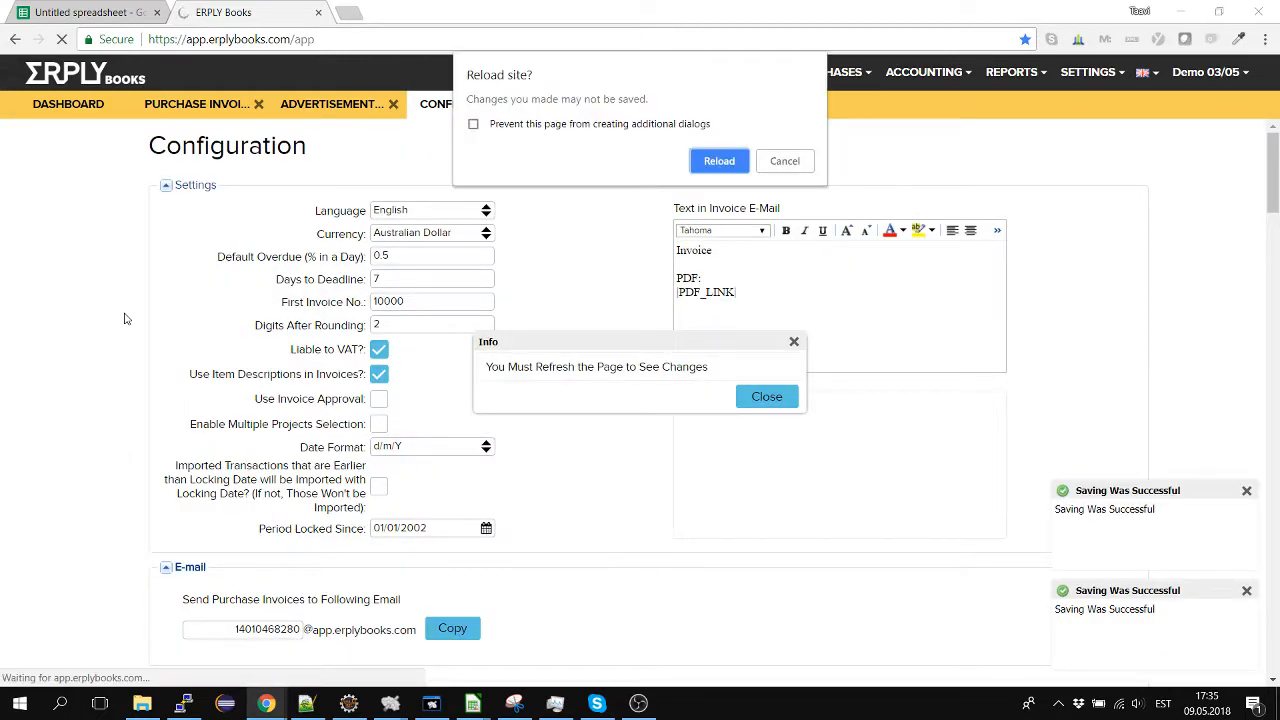
key("Return")
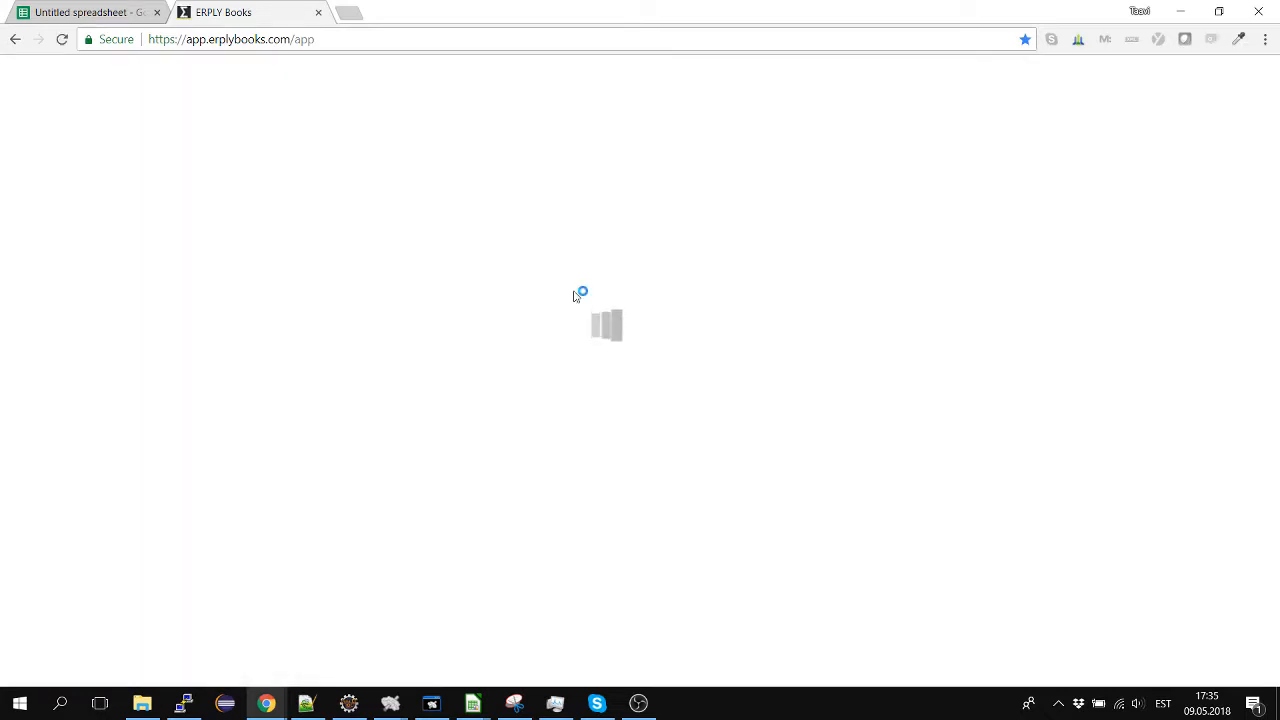
Open the purchase invoices report and copy the Car Repair invoice dated 09/05/2018
left_click(1015, 72)
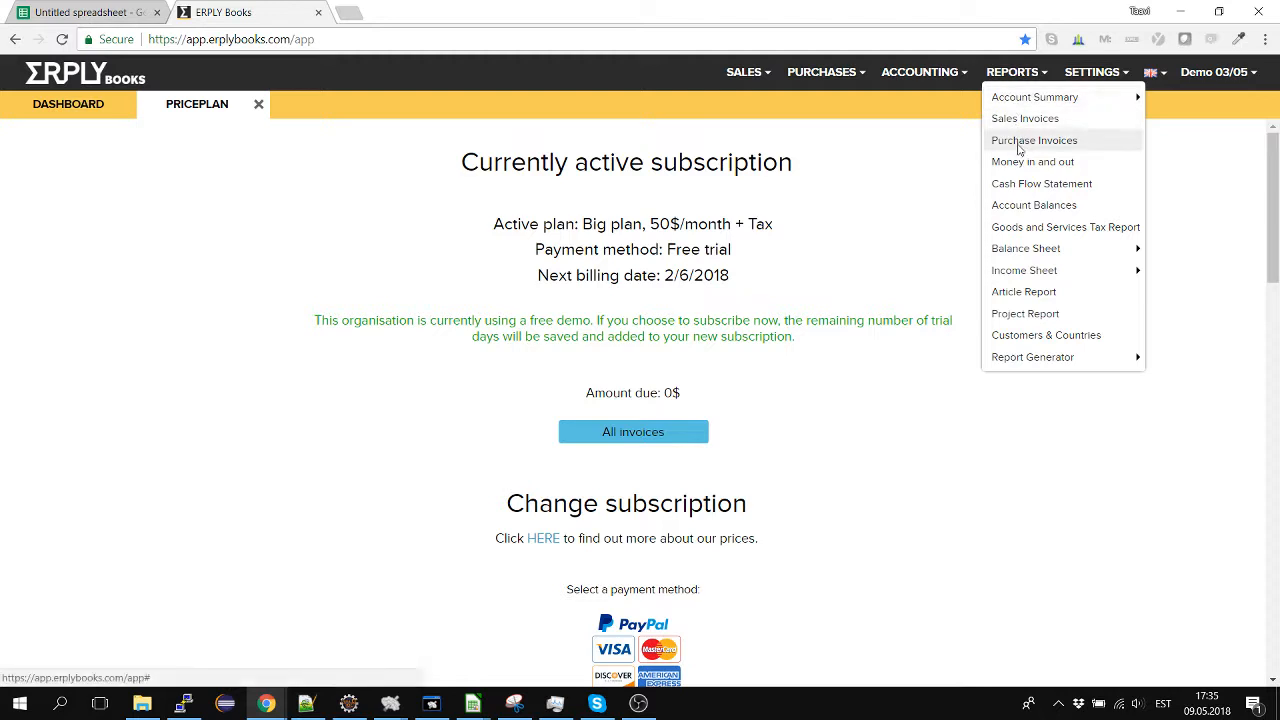
left_click(1022, 140)
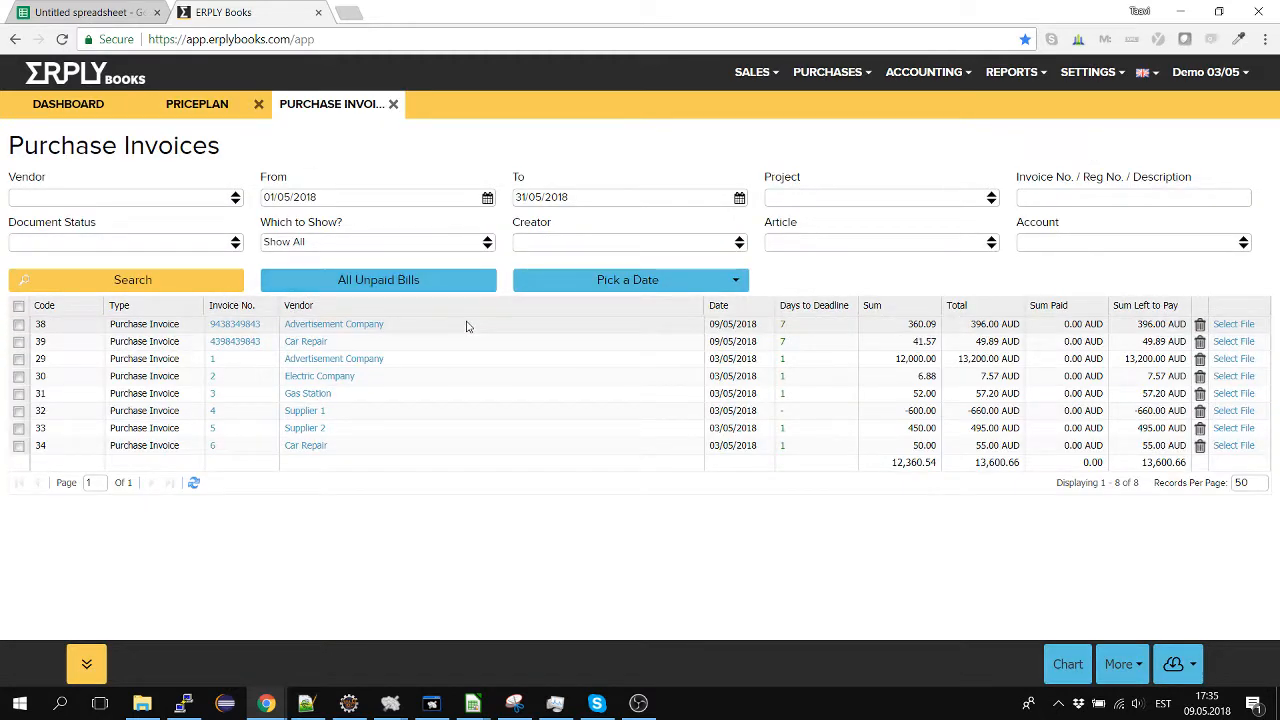
right_click(468, 341)
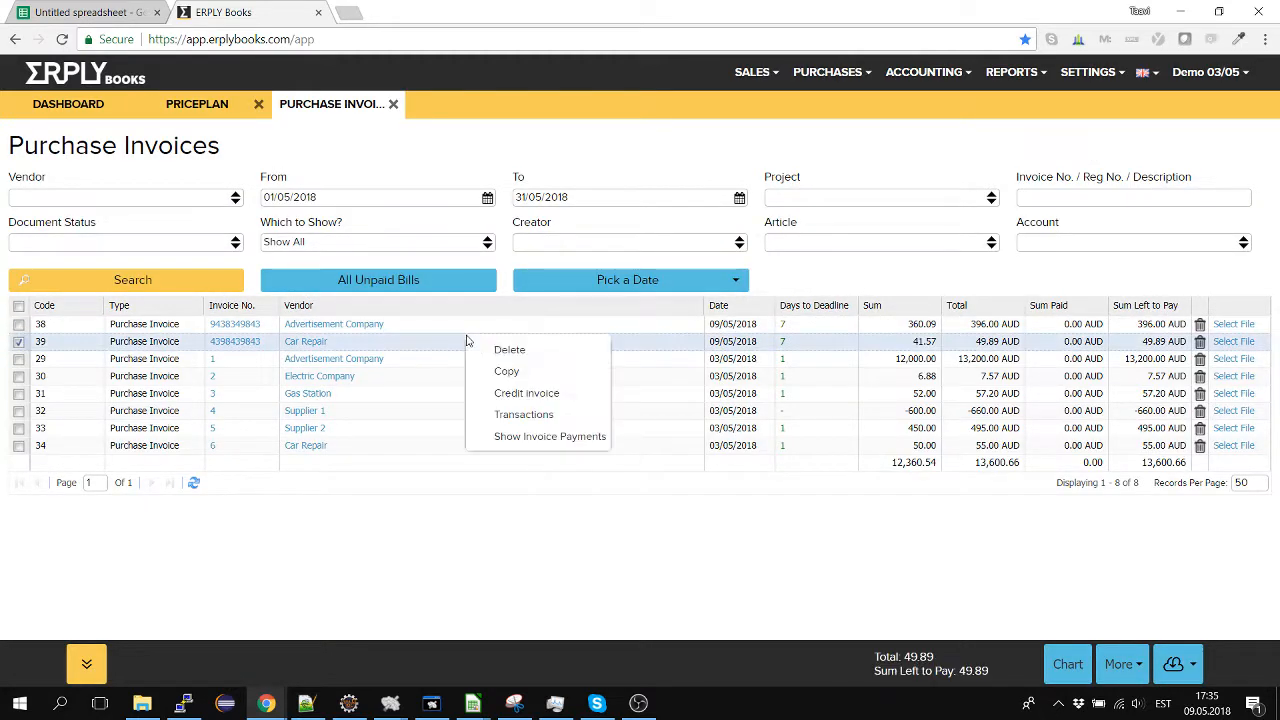
left_click(505, 372)
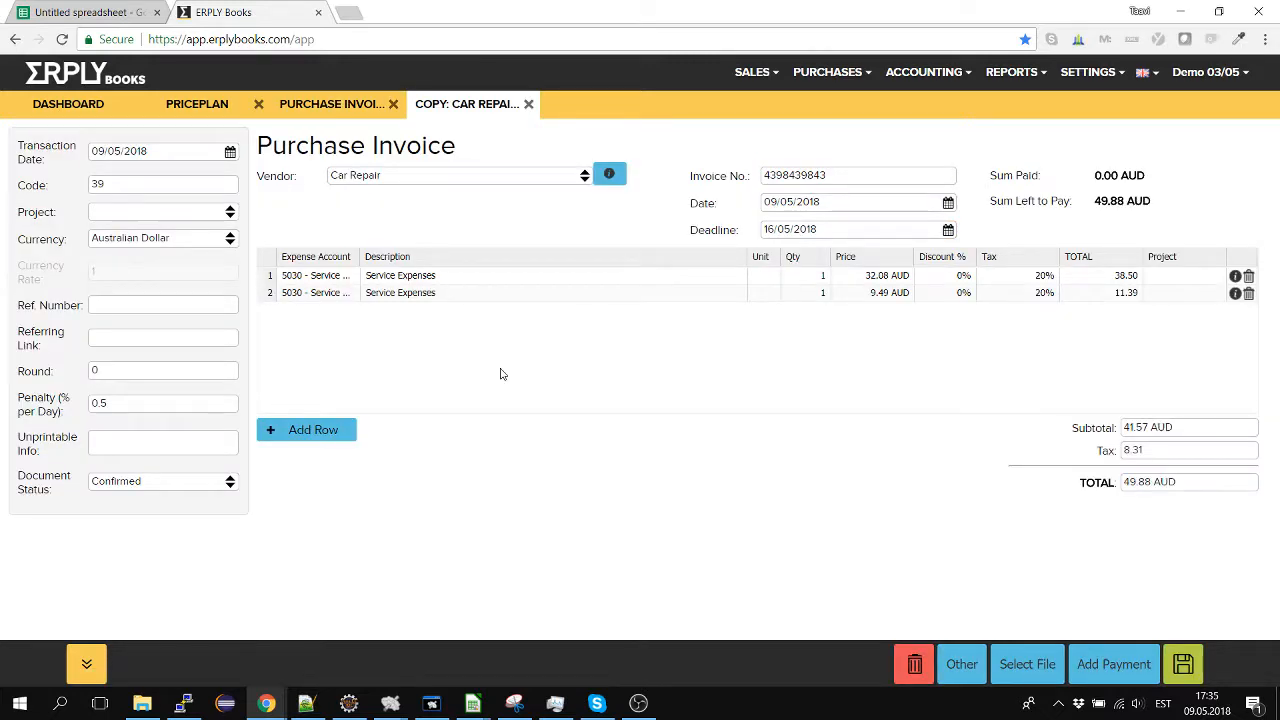
Append "-2" to the copied Car Repair invoice's number and save the invoice
left_click(903, 293)
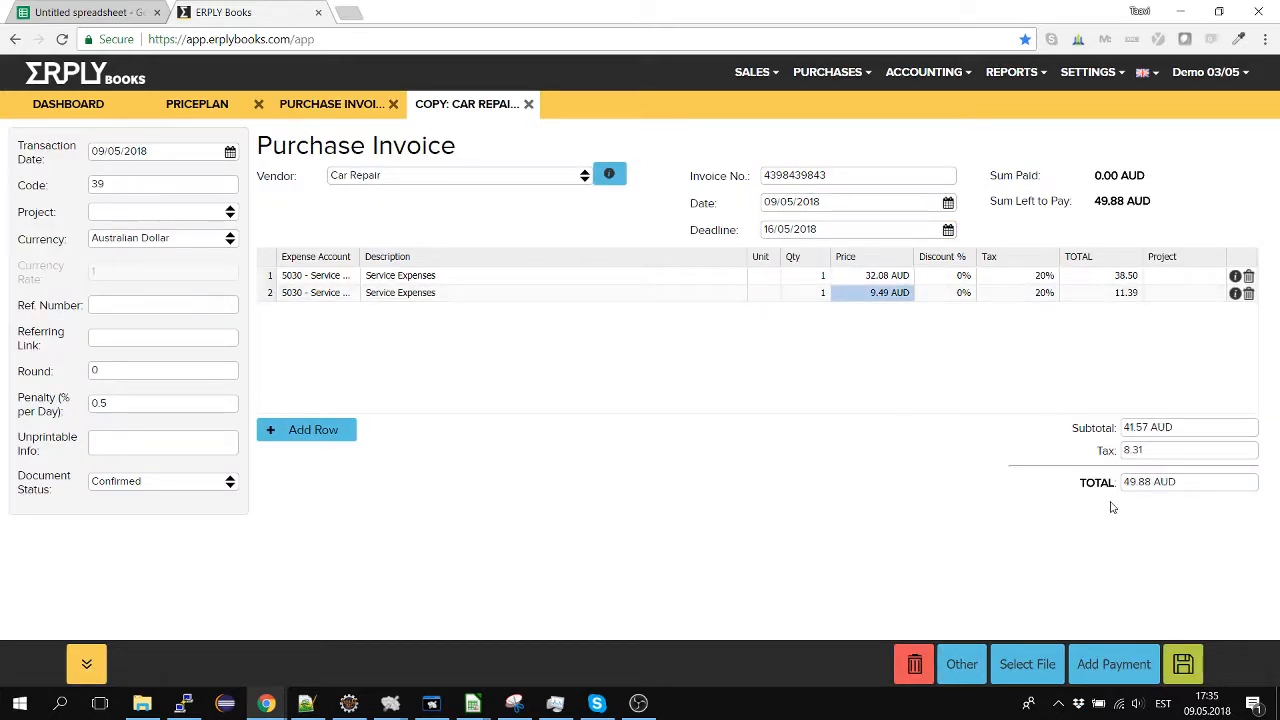
left_click(845, 183)
type("-2")
left_click(1193, 668)
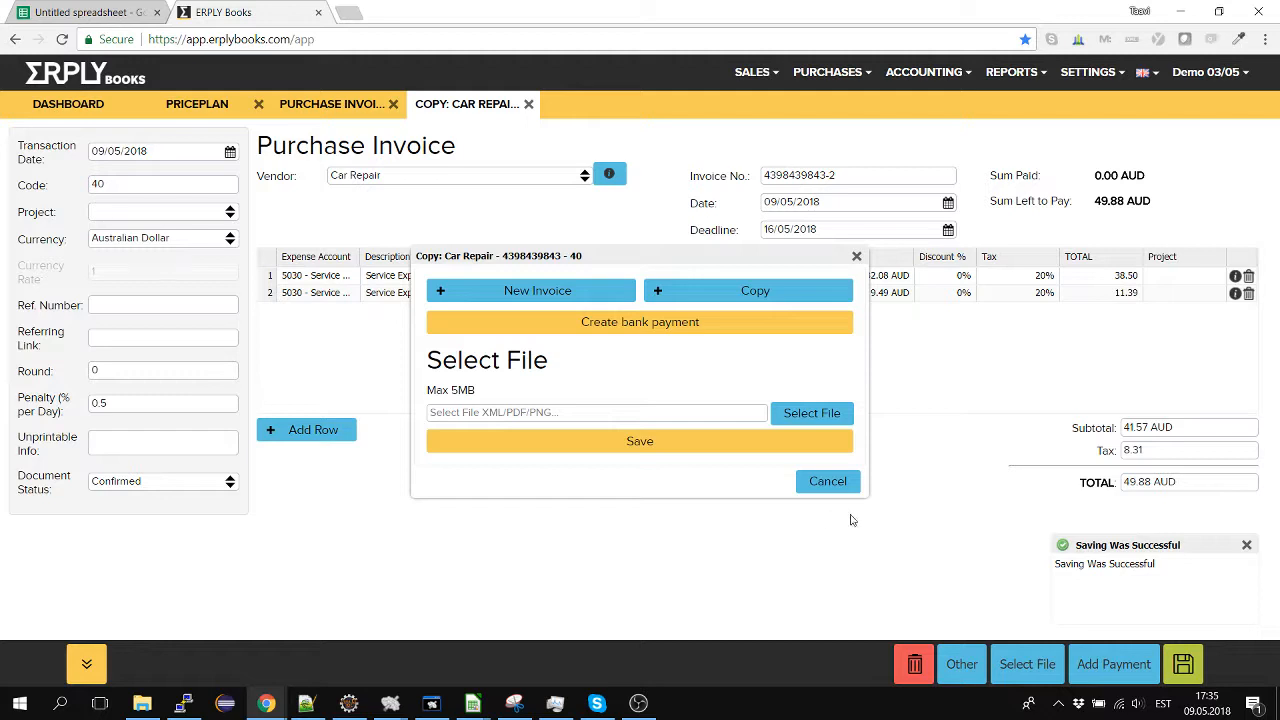
Open the copied invoice's transactions and dismiss the remaining dialogs without attaching a file
left_click(955, 665)
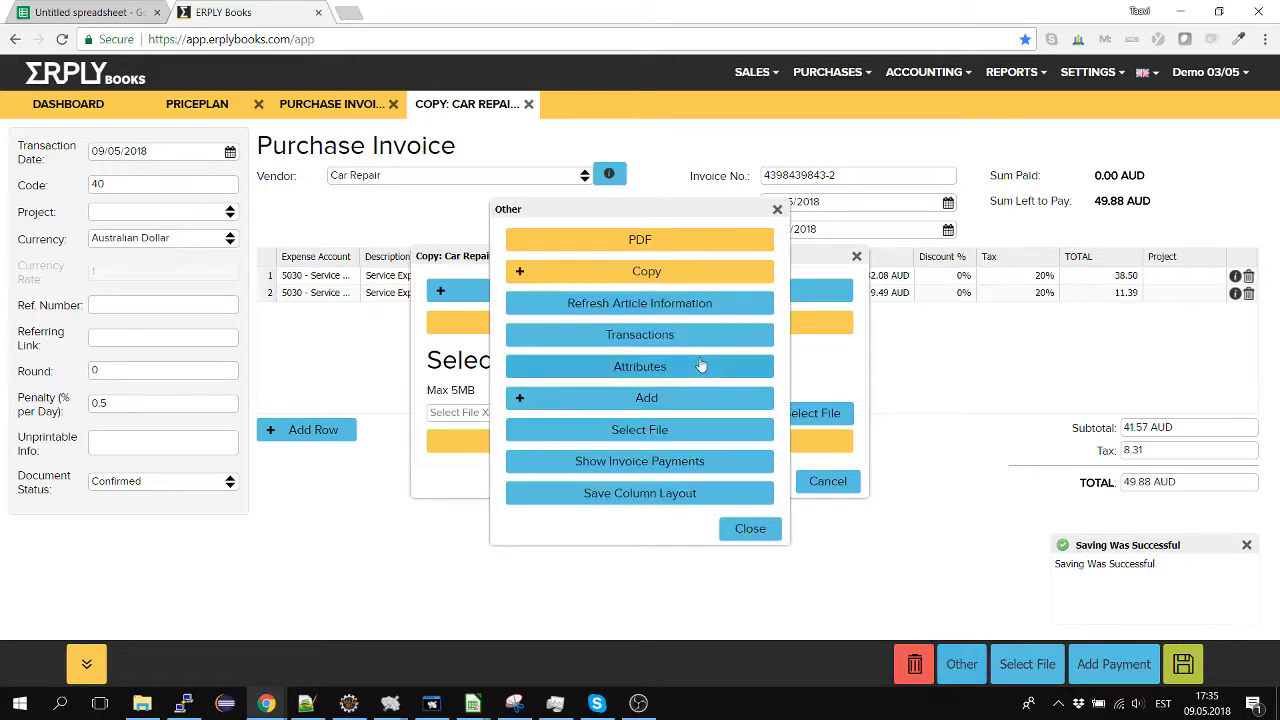
left_click(643, 345)
left_click(750, 528)
left_click(823, 482)
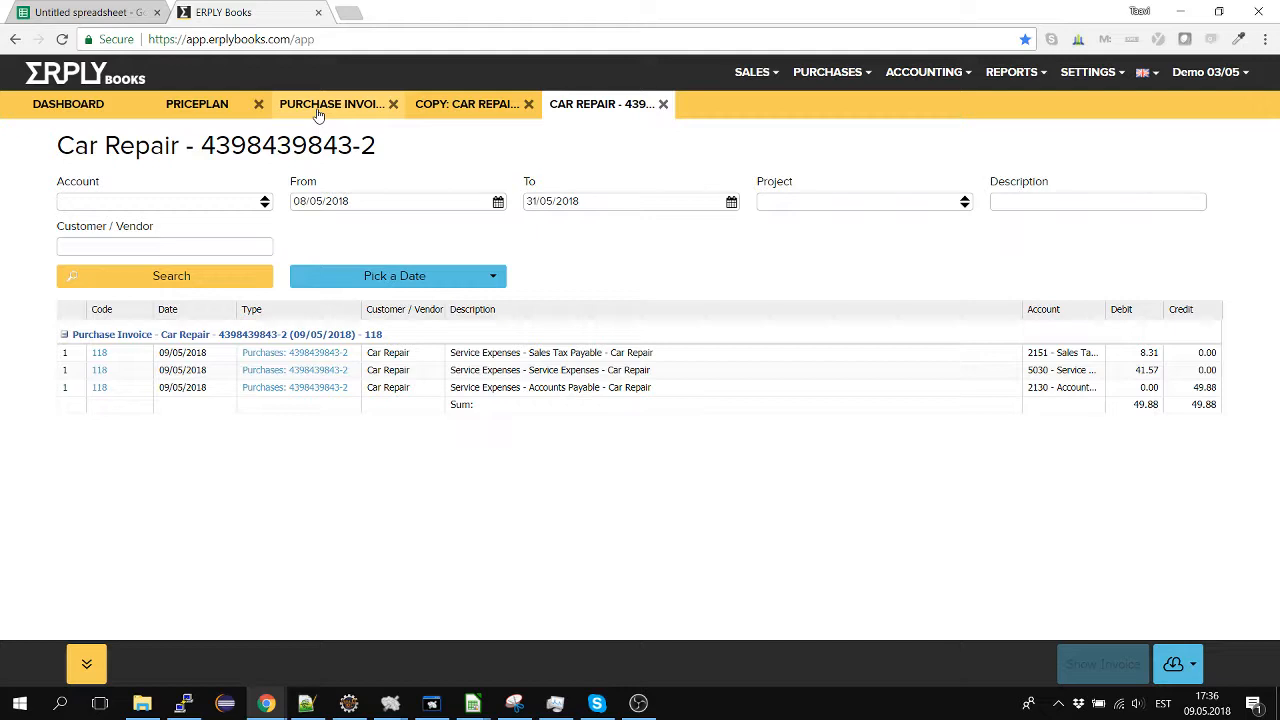
Return to the copied Car Repair invoice and select the second row's price
left_click(455, 108)
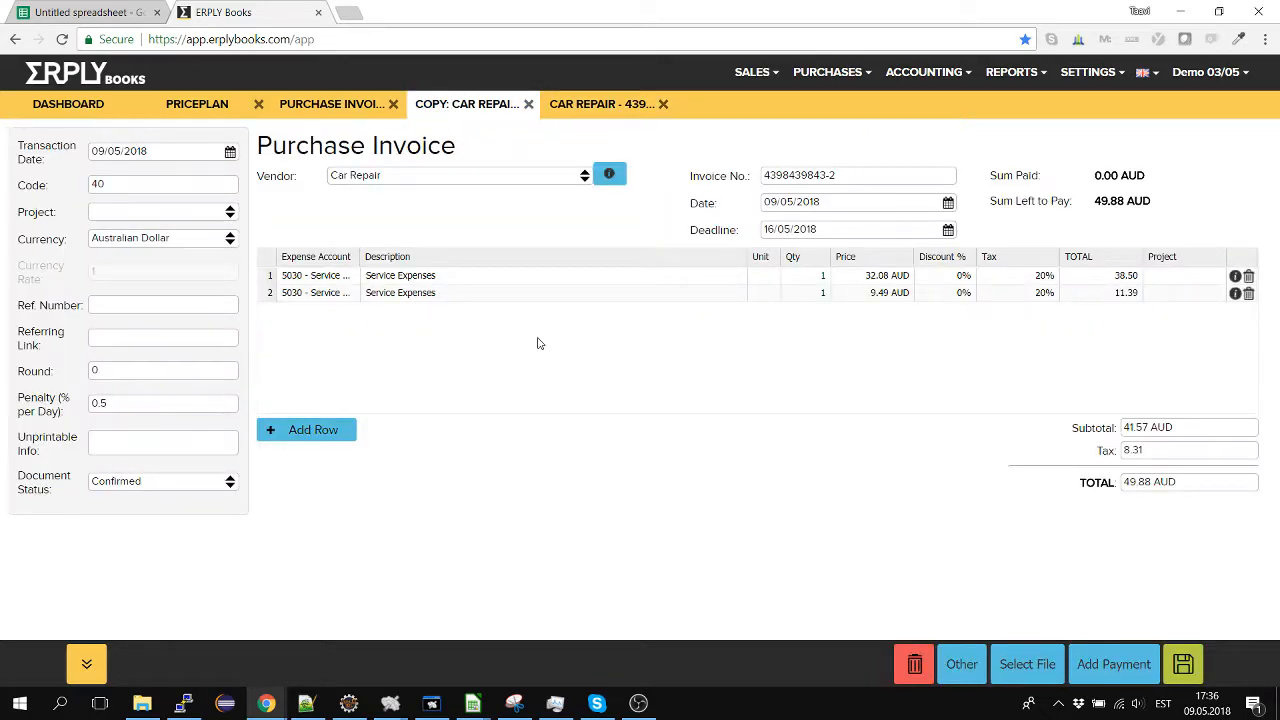
left_click(853, 293)
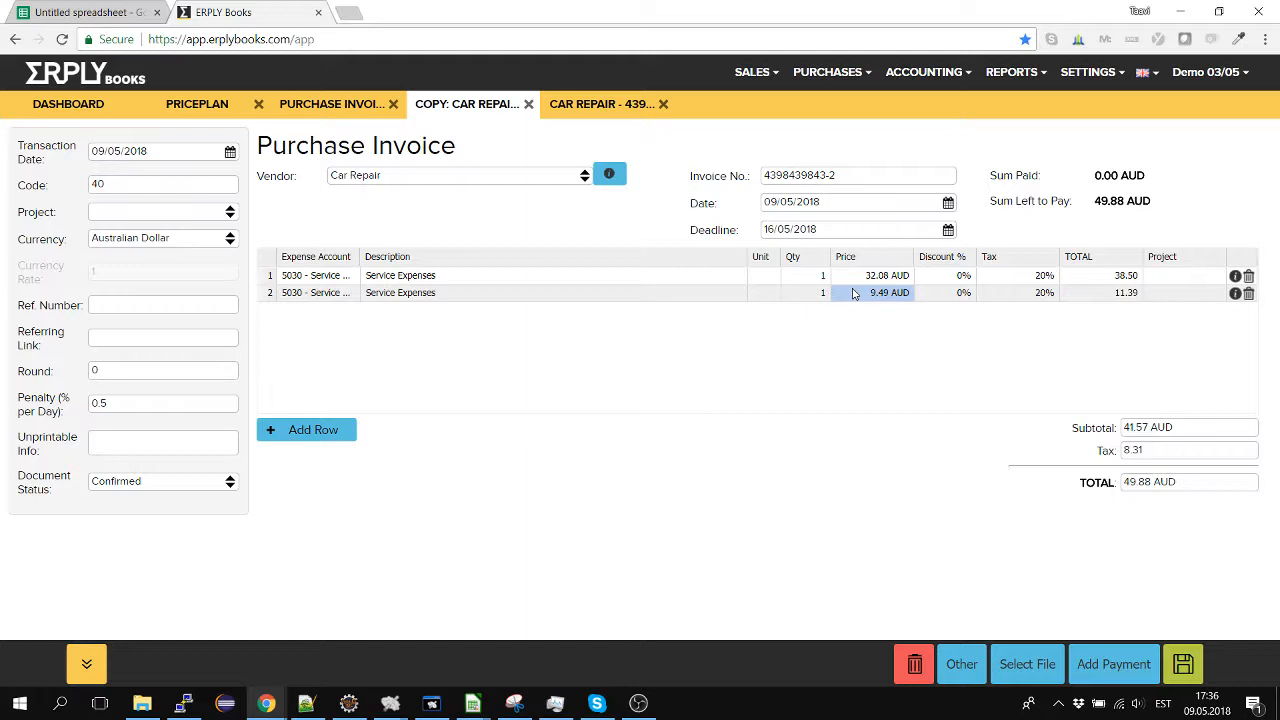